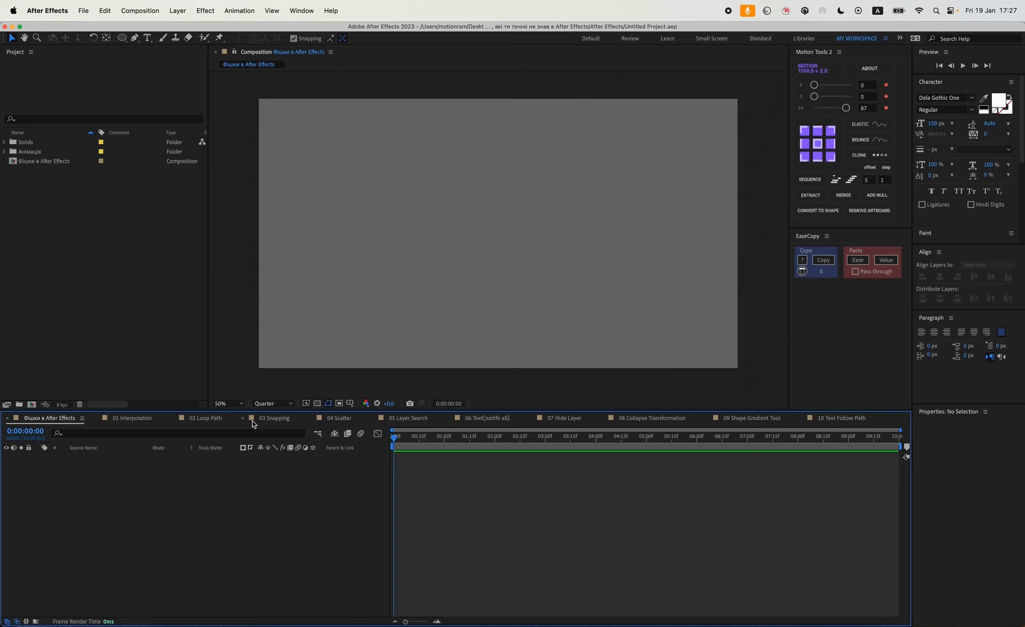
In the 01 Interpolation composition, select the Ellipse layer and enable position keyframing at the first frame.
left_click(133, 419)
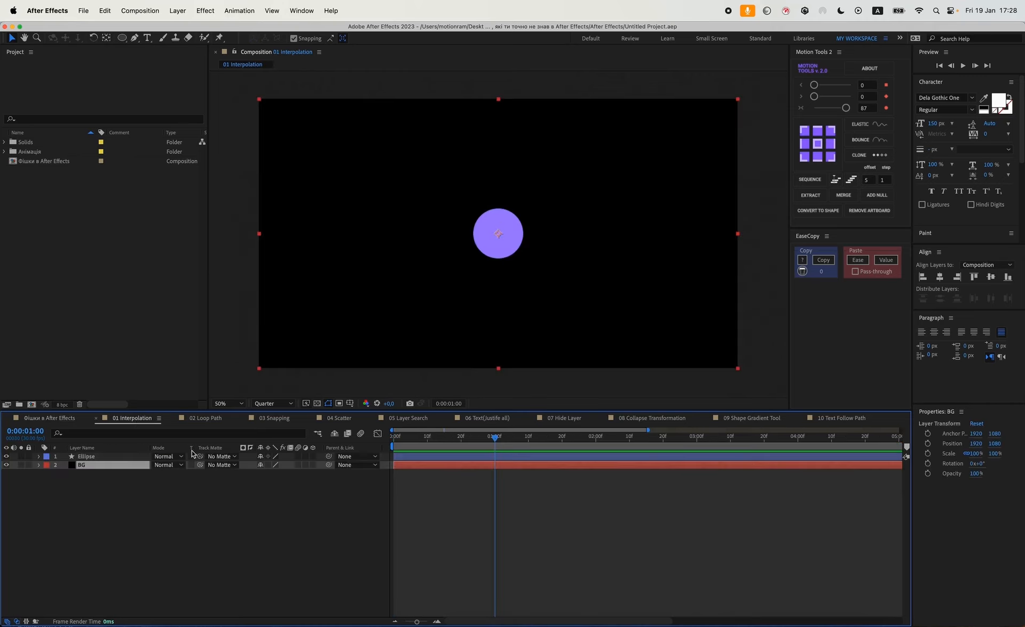
left_click(453, 459)
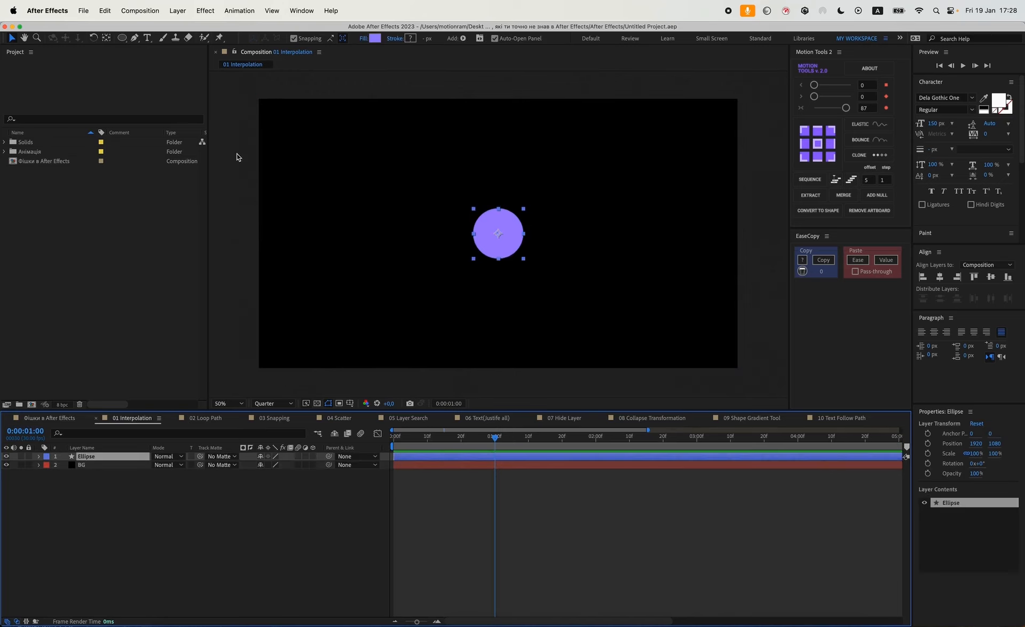
key("p")
key("Home")
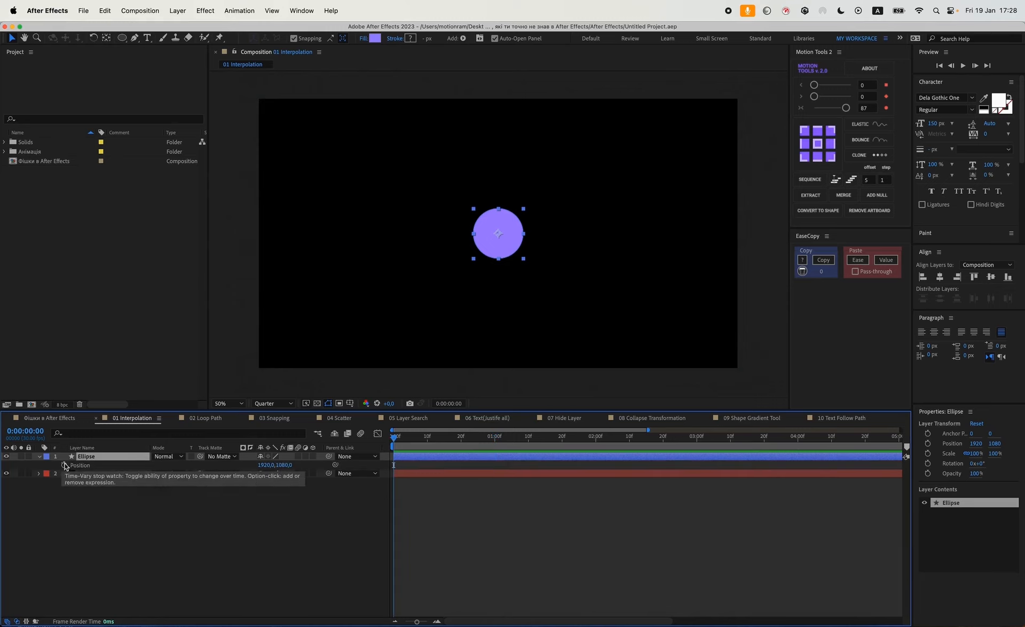
left_click(64, 466)
Animate the ellipse's position along a peaked path with keyframes at 15 frames and 1 second, and preview it.
left_click_drag(493, 238, 600, 251)
left_click(444, 437)
left_click(494, 439)
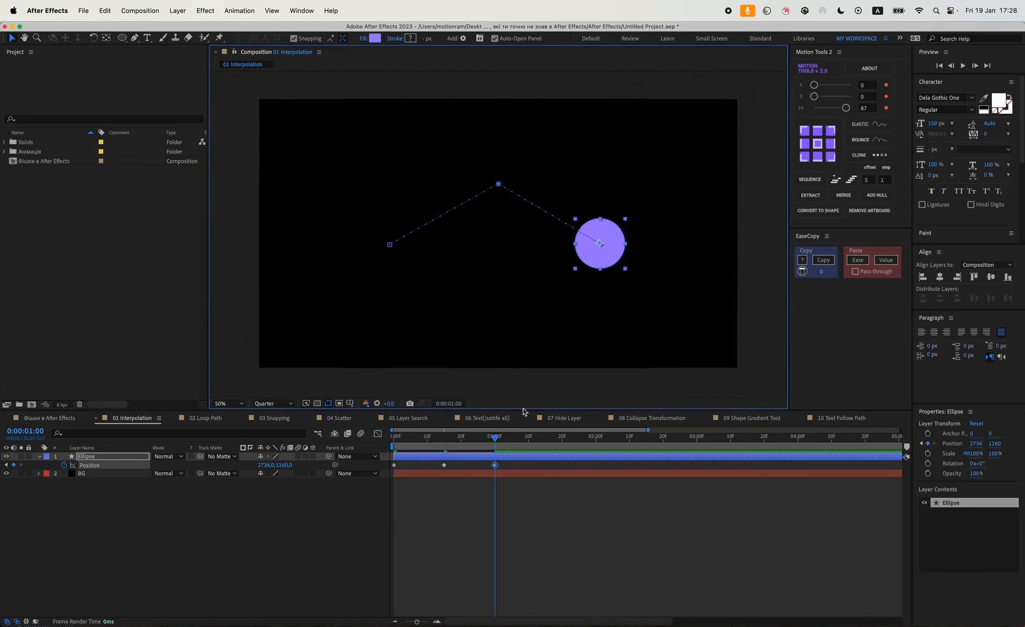
key("space")
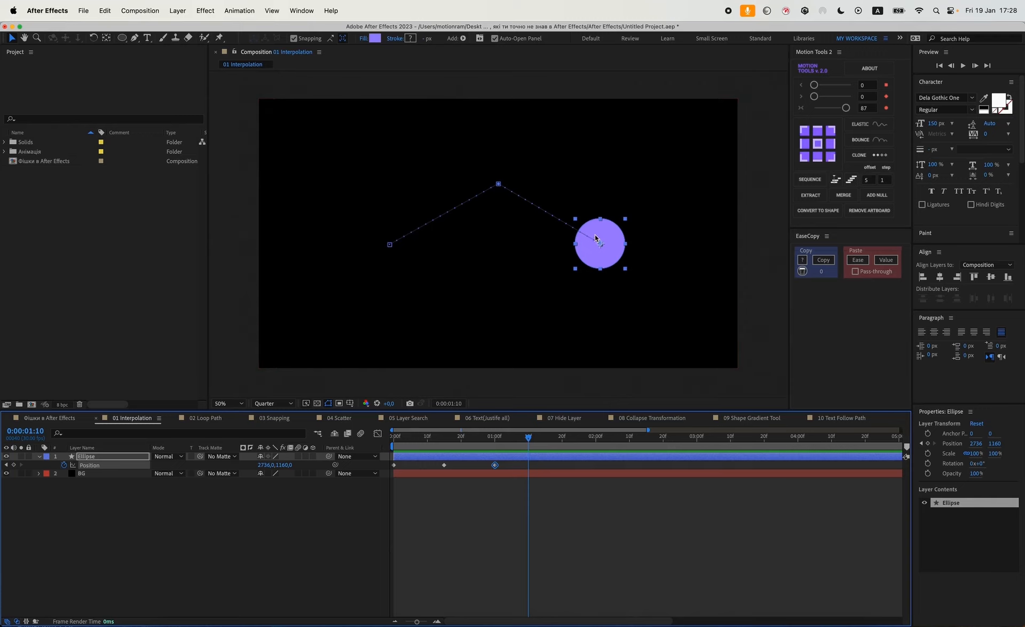
Select all position keyframes and turn the motion path's peak vertex into a smooth curve with the Convert Vertex Tool.
left_click_drag(514, 467, 385, 484)
left_click(134, 39)
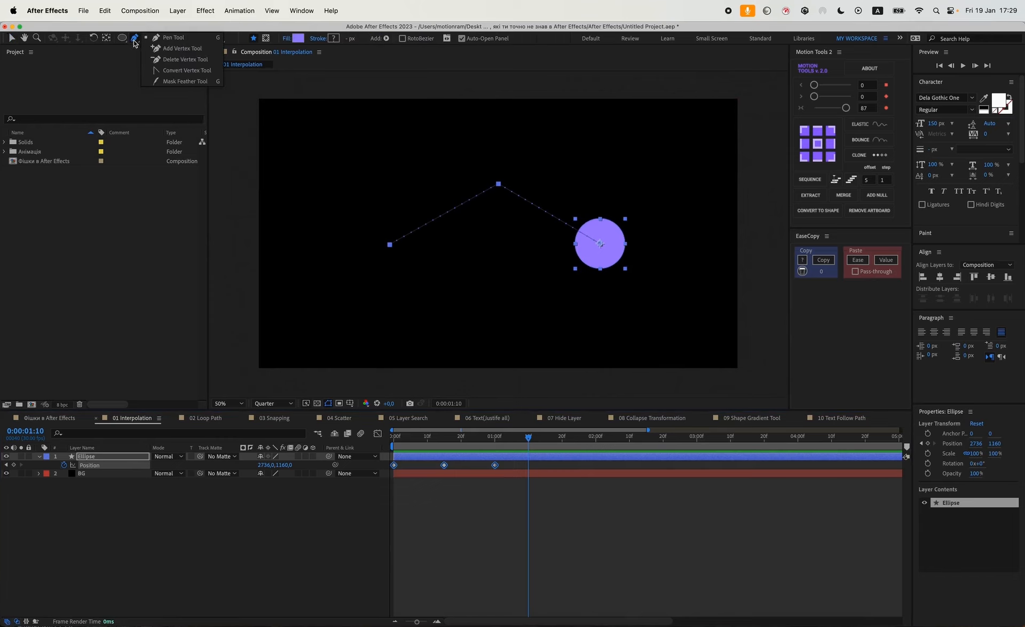
left_click(161, 73)
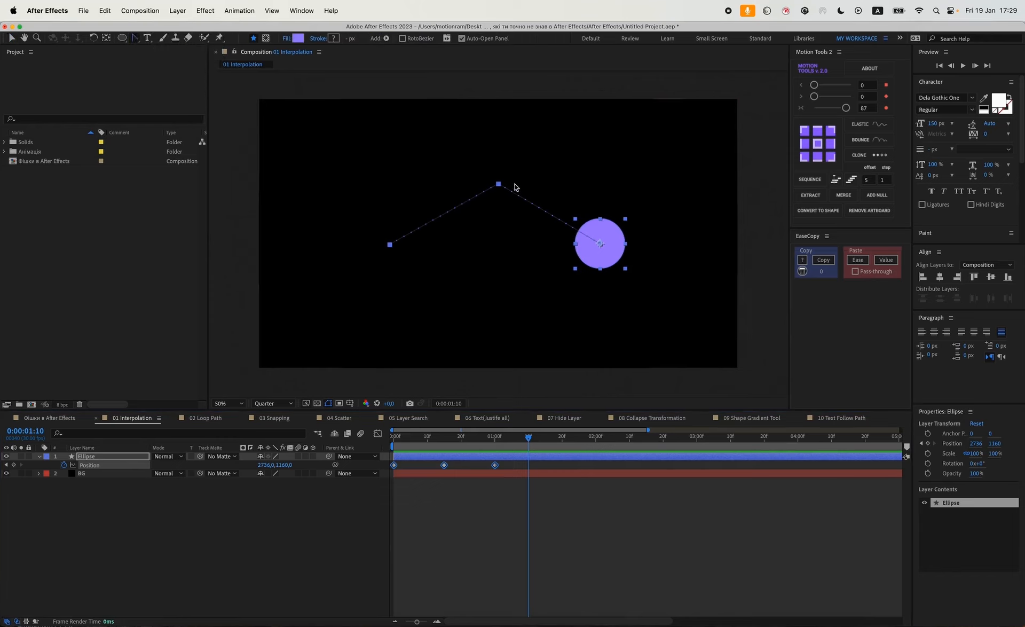
left_click(499, 184)
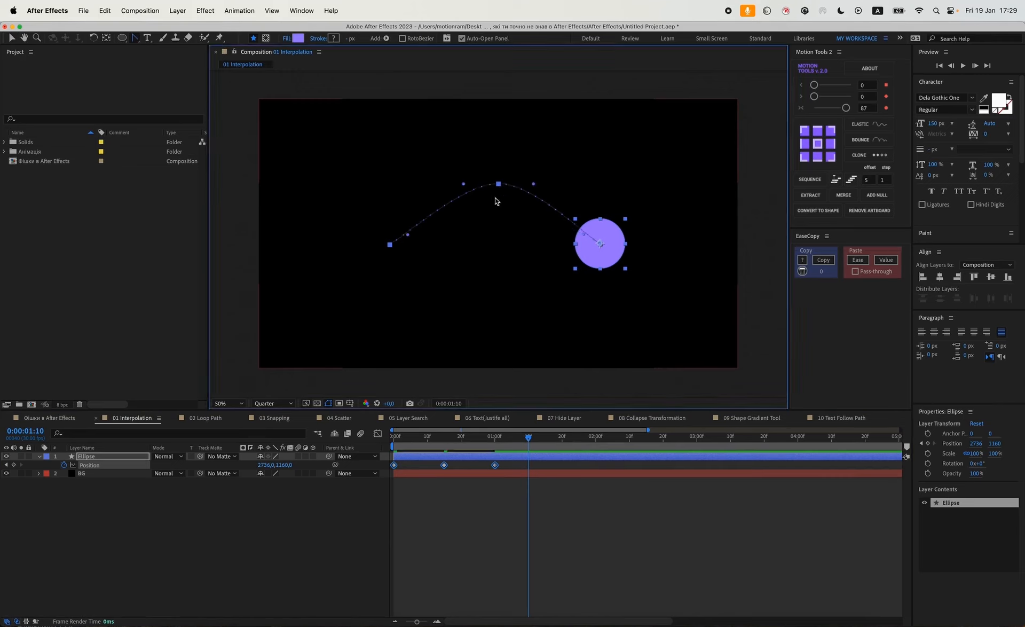
Adjust the motion path's bezier handles to widen and flatten the arc.
key("v")
left_click_drag(409, 238, 402, 230)
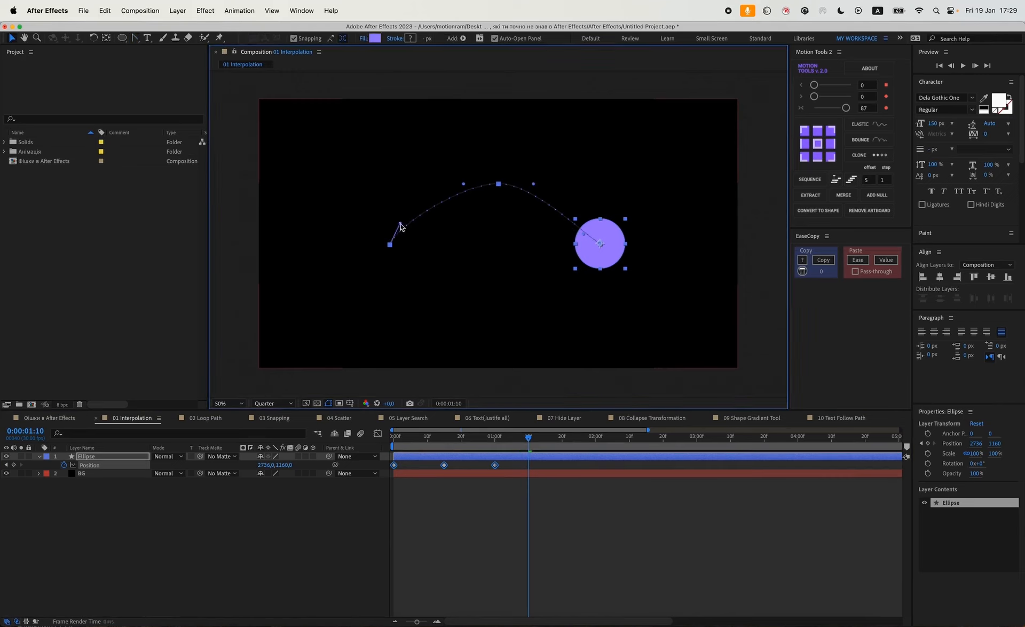
left_click_drag(464, 184, 429, 182)
left_click_drag(535, 185, 566, 184)
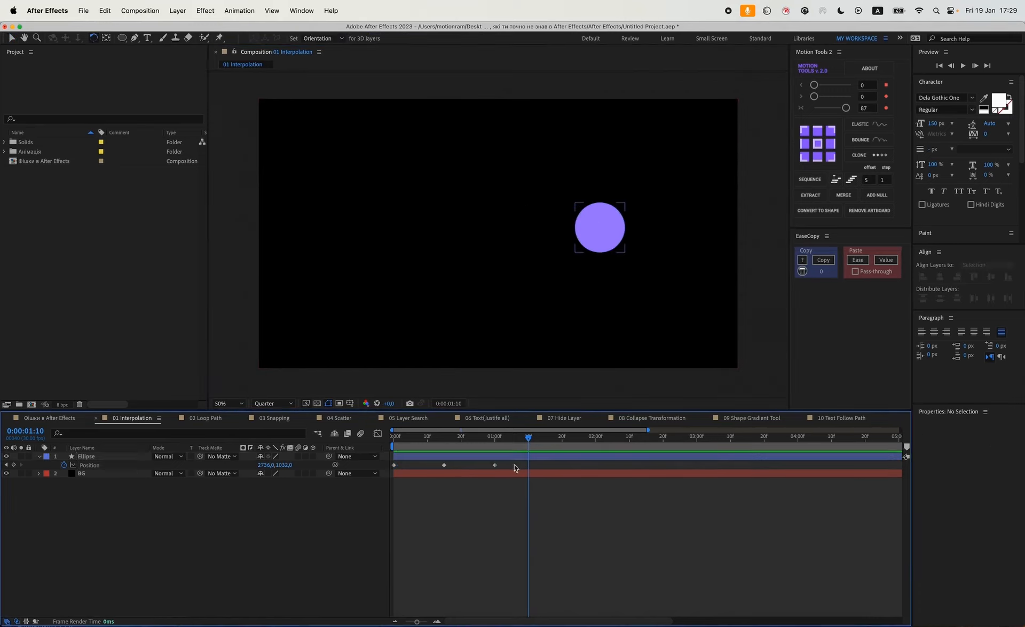
Select all position keyframes, apply an ease of 82 with Motion Tools, and preview from the start.
left_click(495, 465)
left_click_drag(529, 460, 364, 490)
left_click_drag(848, 110, 846, 111)
left_click_drag(429, 446, 381, 446)
key("space")
key("space")
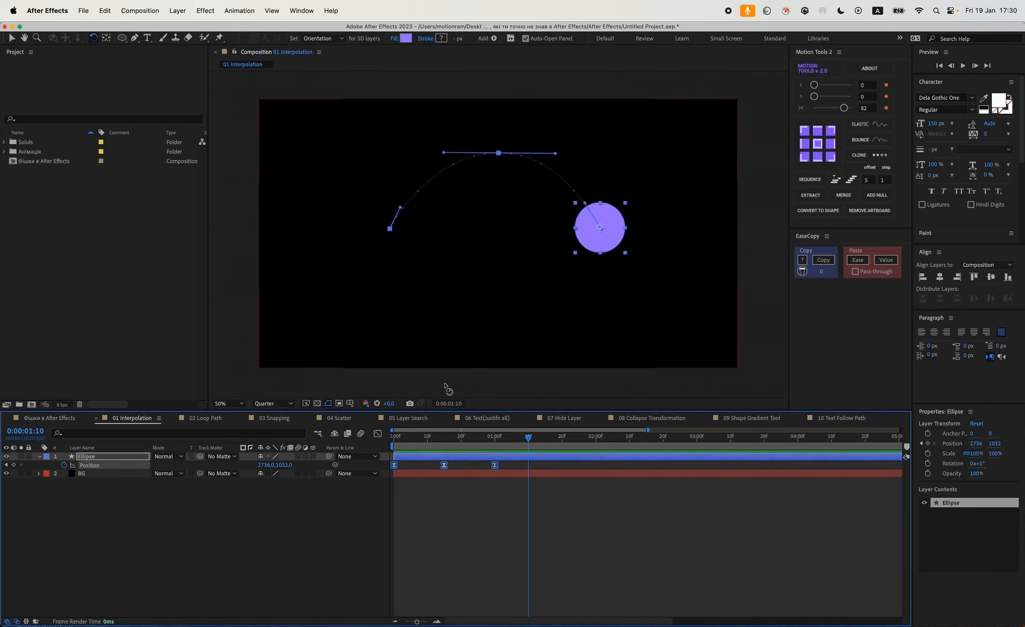
Make the middle position keyframe rove across time and preview the motion.
key("v")
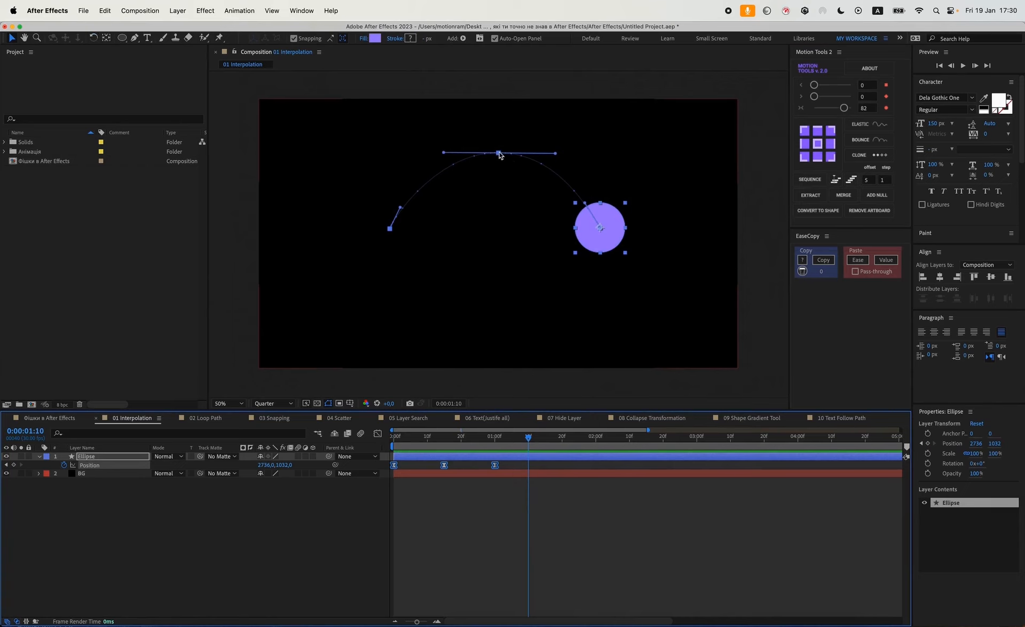
left_click(458, 466)
left_click(443, 465)
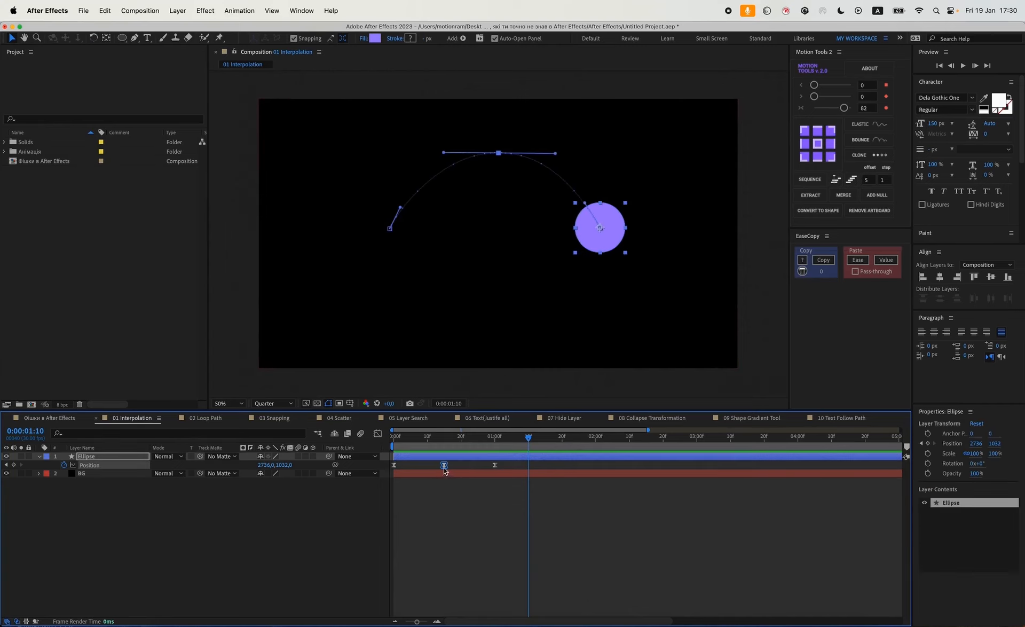
left_click(444, 465, "super")
left_click_drag(466, 442, 393, 443)
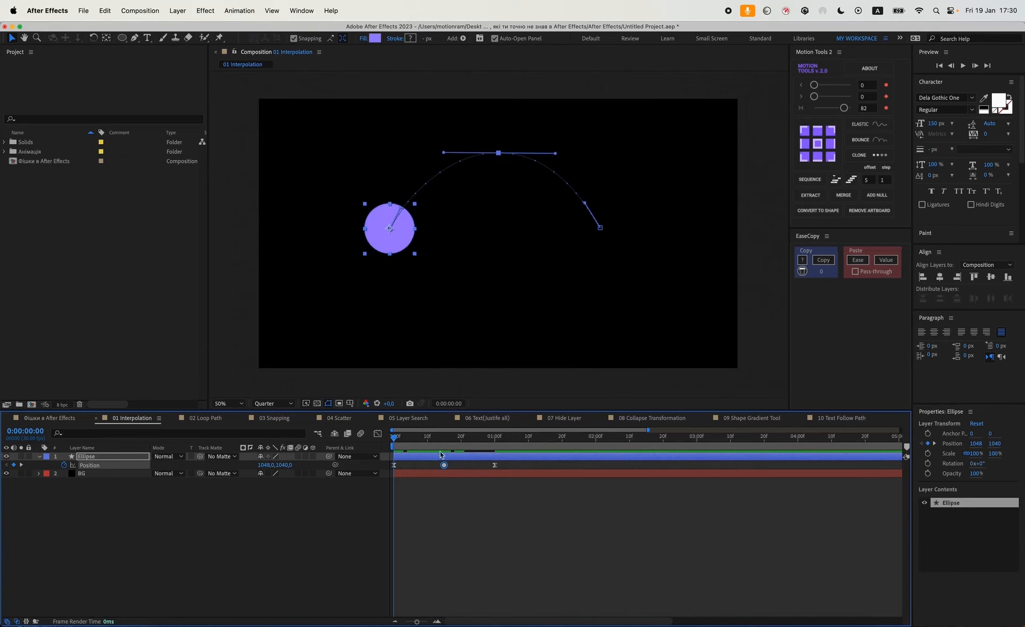
left_click(507, 491)
key("space")
key("space")
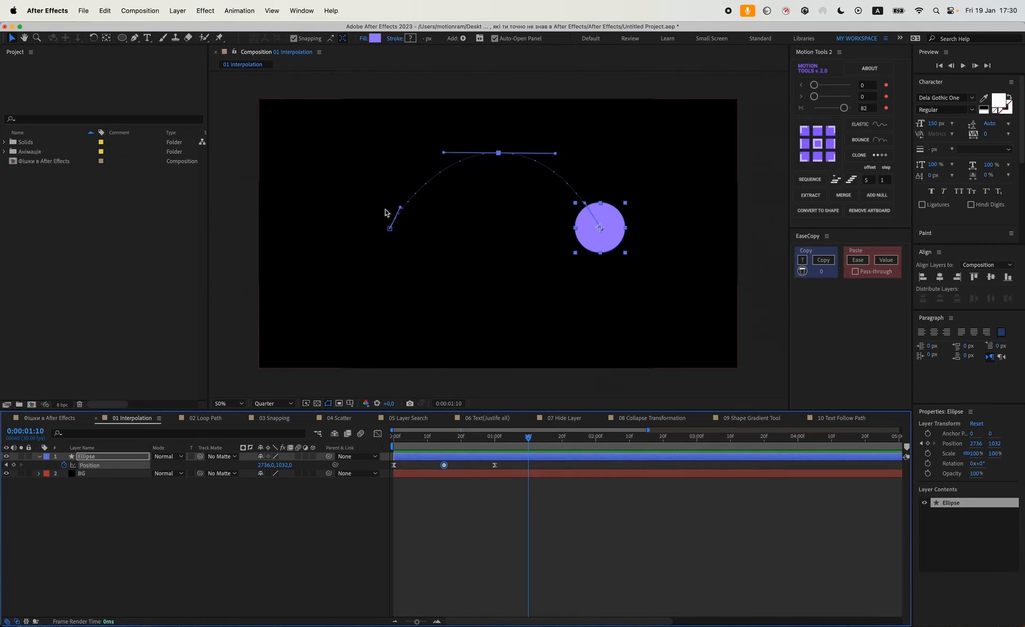
Move the last position keyframe to 2 seconds and preview from the start.
left_click_drag(514, 462, 341, 474)
left_click_drag(495, 468, 596, 465)
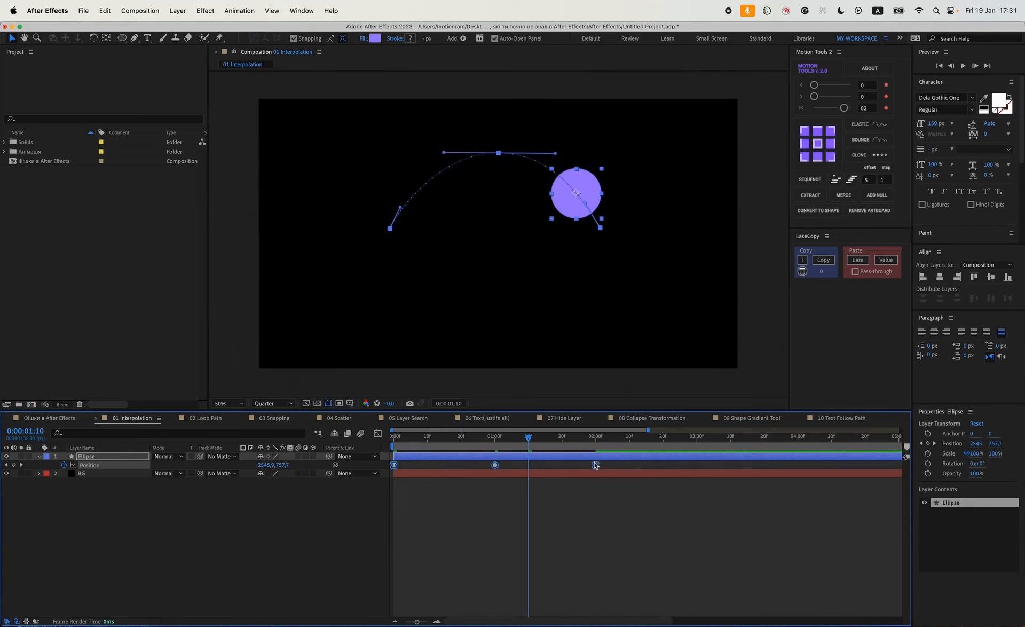
key("Home")
key("space")
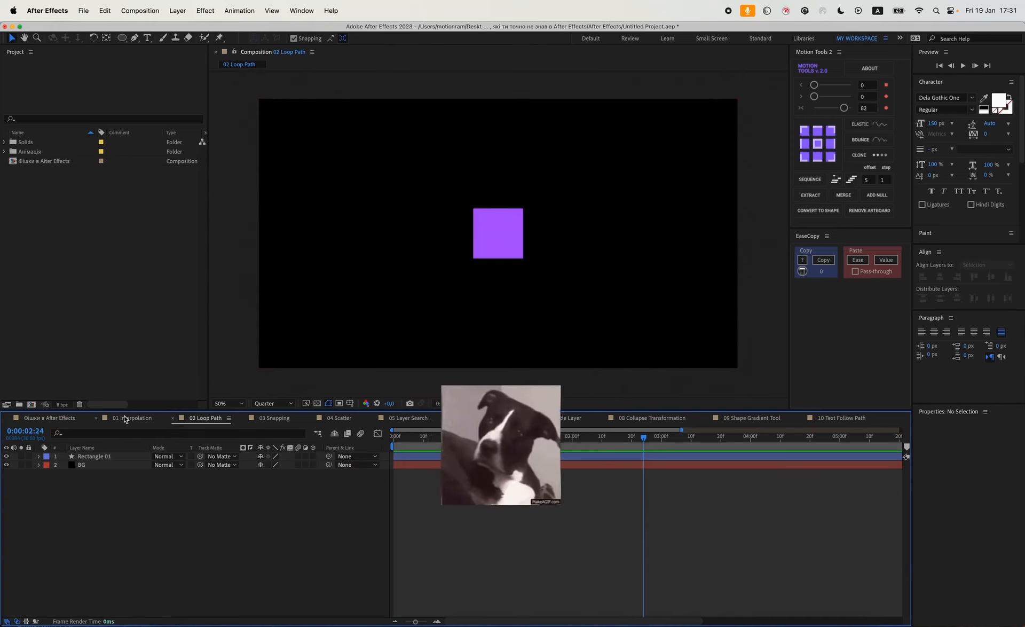
In 02 Loop Path, expand Rectangle 01's contents and convert its rectangle path to a Bezier path.
left_click(98, 457)
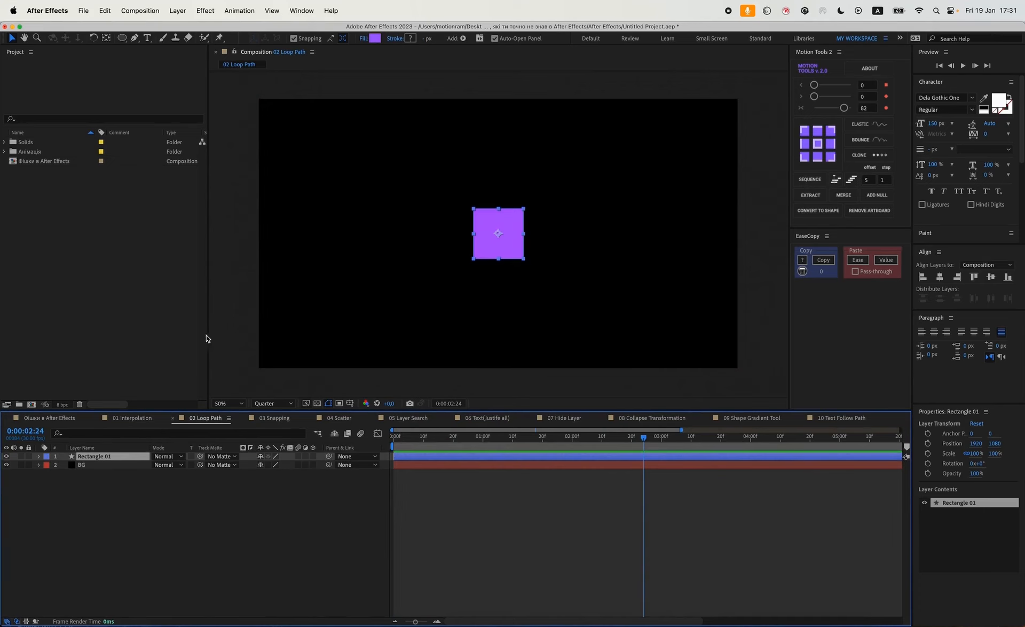
left_click(38, 457)
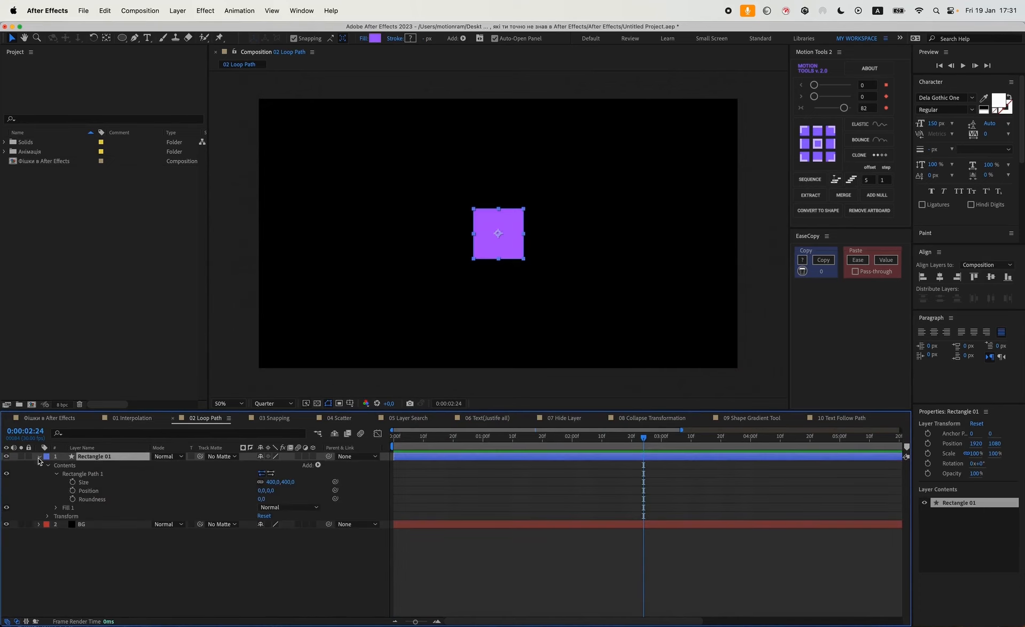
right_click(83, 477)
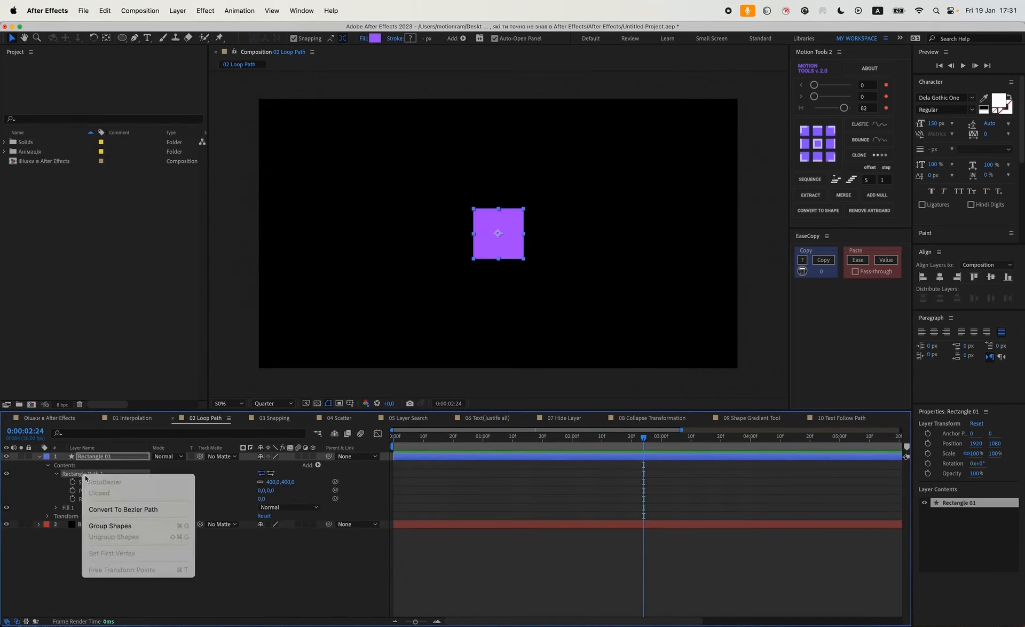
left_click(113, 508)
Enable keyframing for the Path property of Path 1 at the first frame.
key("Home")
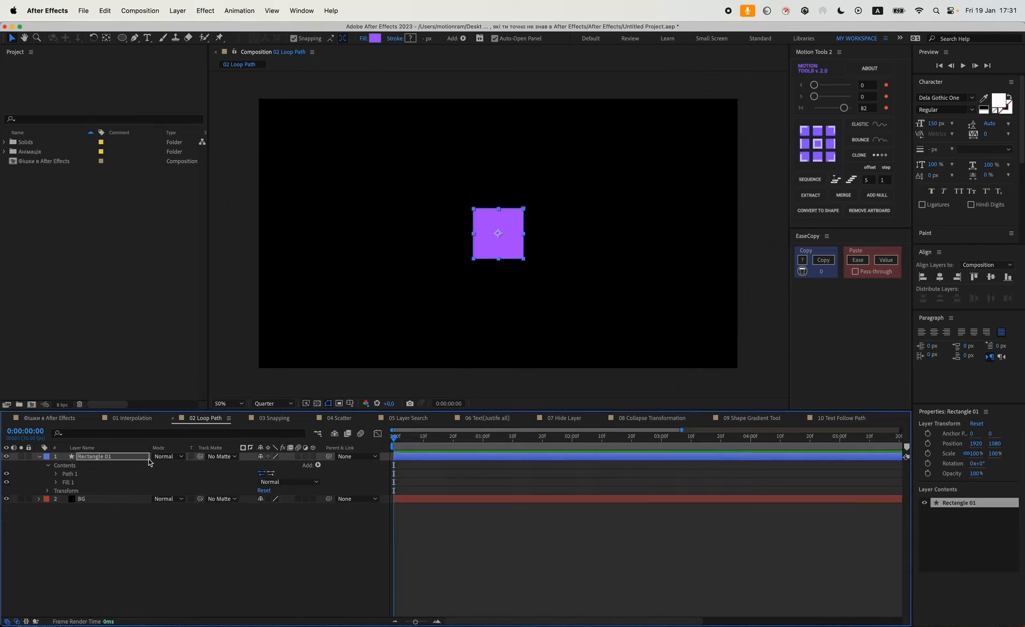
left_click(56, 474)
left_click(73, 482)
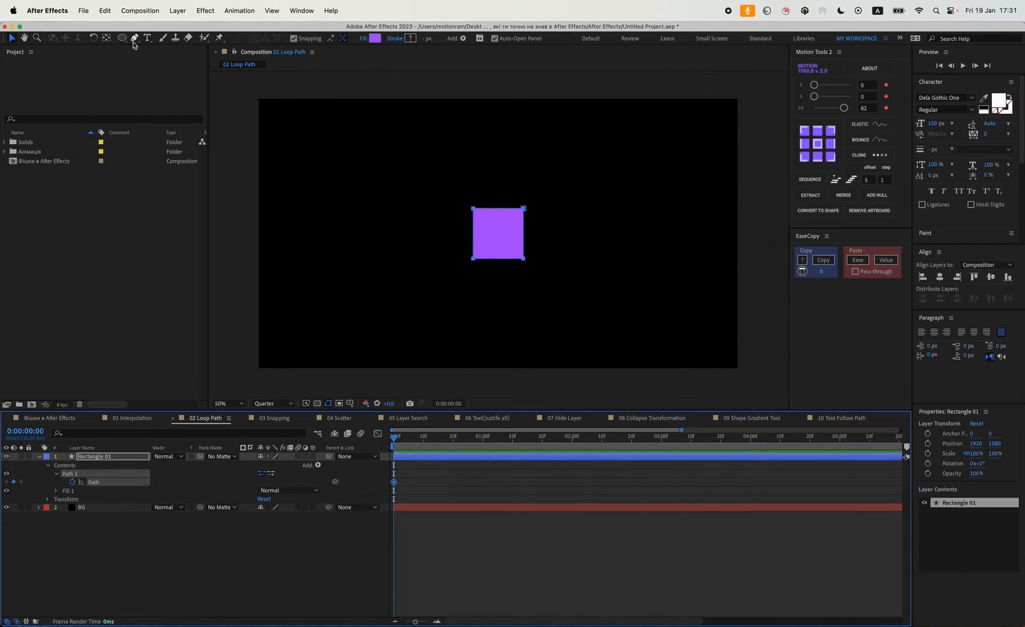
Show rulers and add two vertical guides across the composition.
key("super+r")
left_click_drag(228, 161, 398, 172)
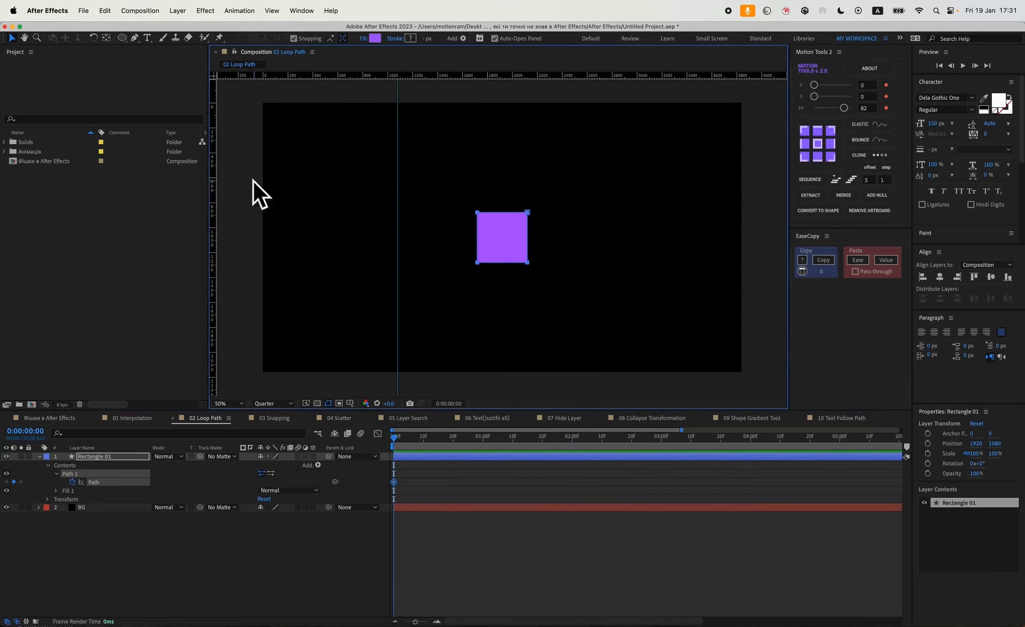
left_click_drag(207, 195, 632, 201)
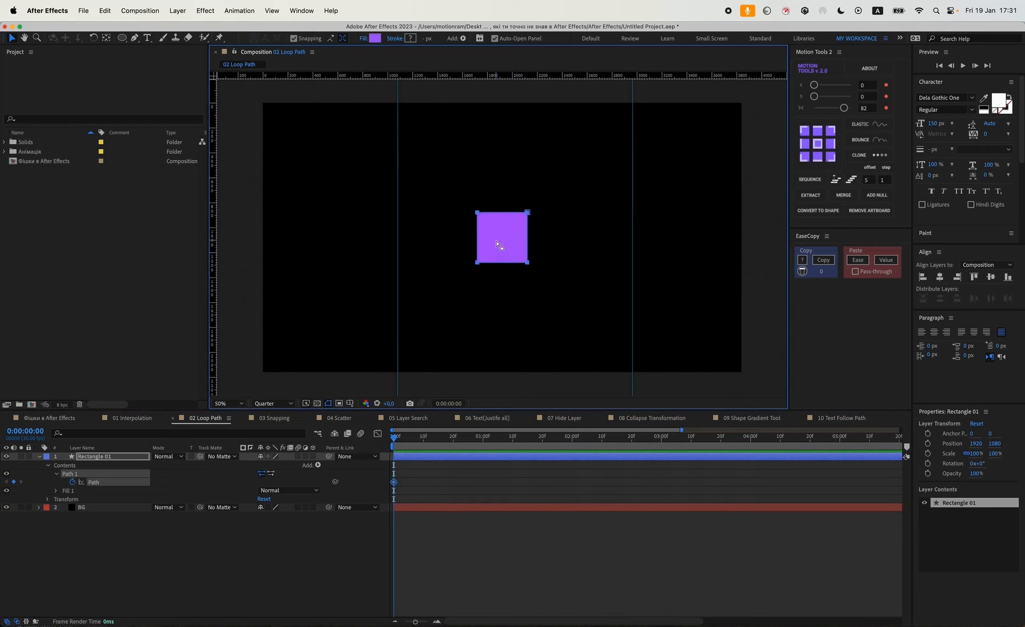
Move the rectangle so its left edge sits on the left guide.
left_click(409, 458)
left_click_drag(508, 231, 426, 234)
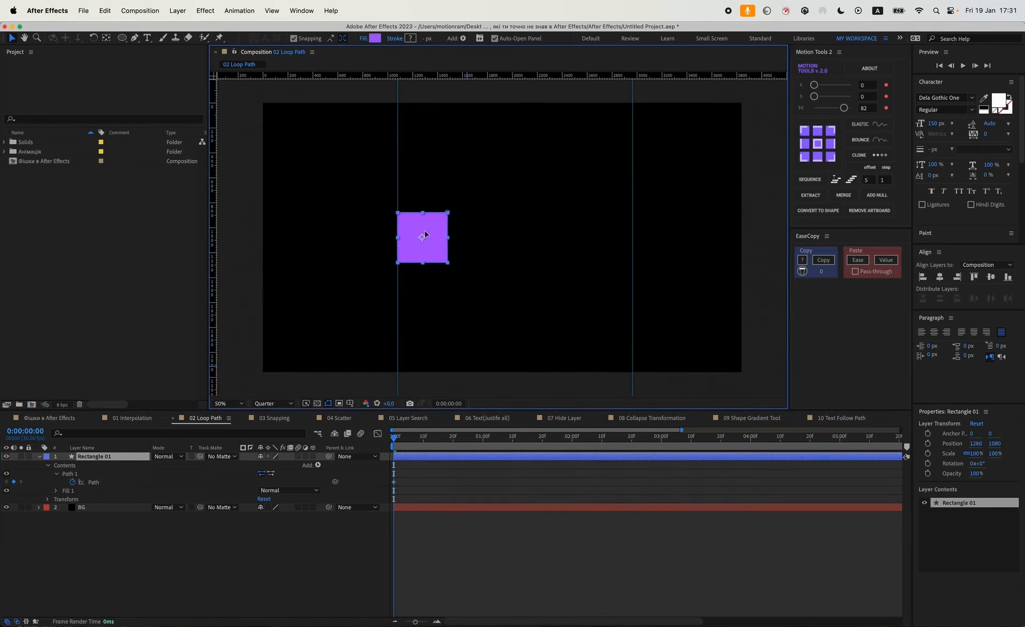
left_click(421, 478)
At 20 frames, stretch the rectangle's right edge vertices out to the right guide.
left_click_drag(424, 442, 454, 446)
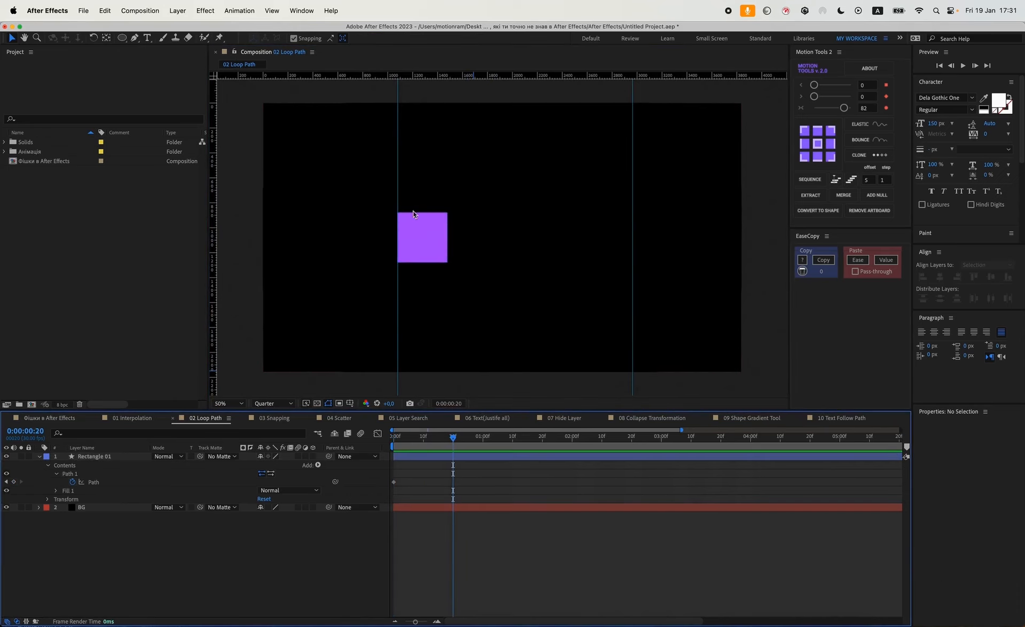
left_click(106, 482)
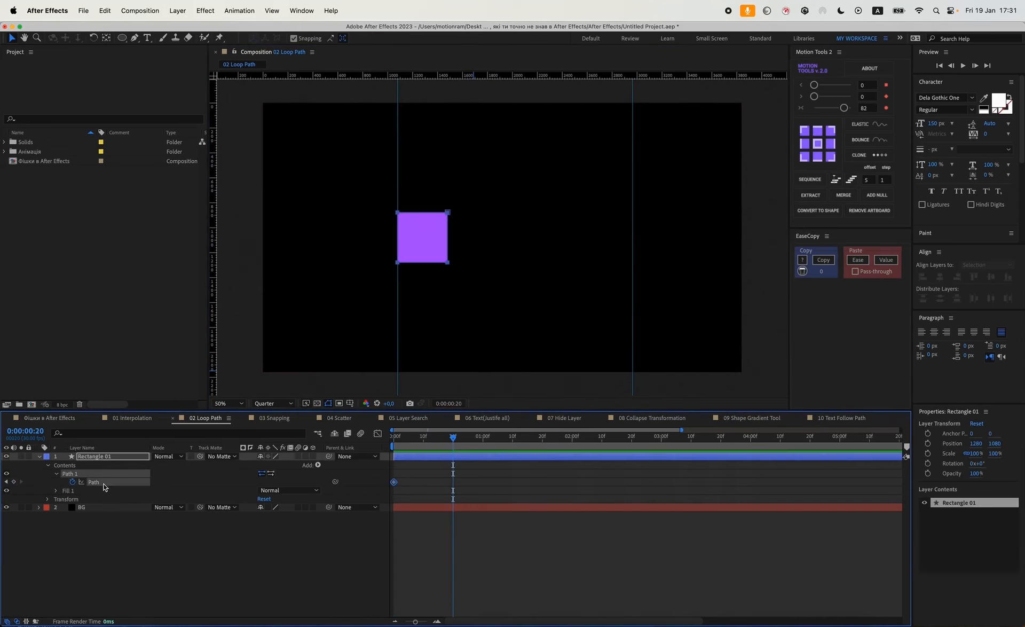
left_click(135, 40)
key("v")
left_click_drag(458, 205, 439, 272)
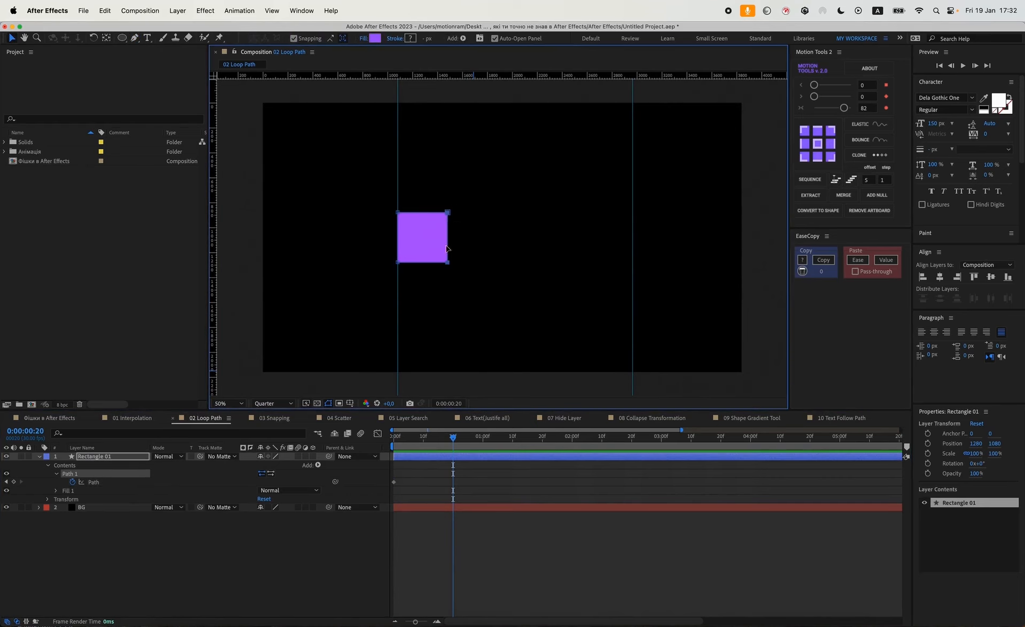
left_click_drag(451, 215, 629, 223)
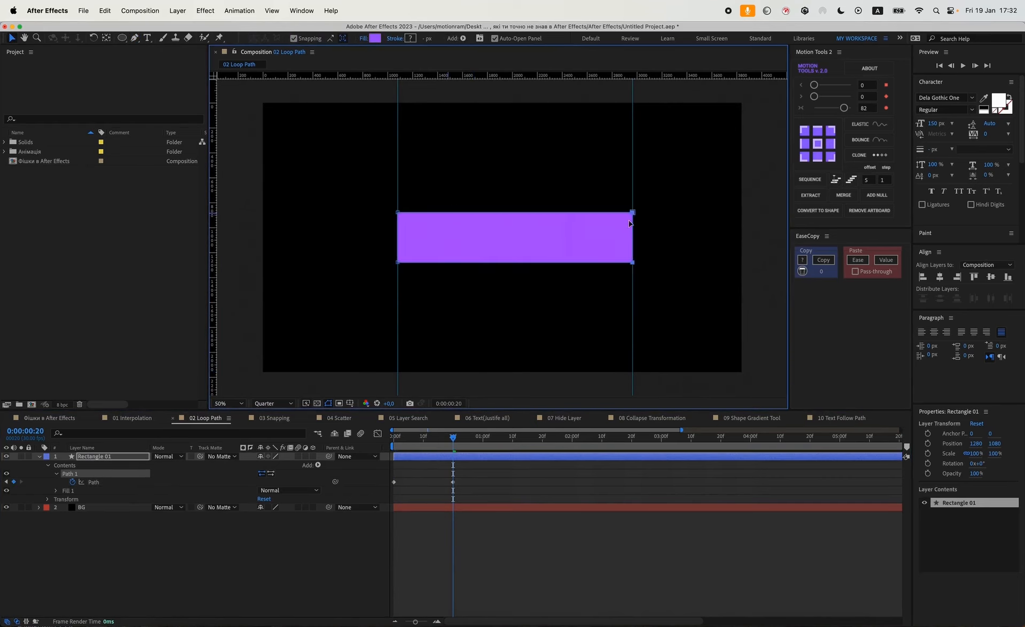
At 1:10, move the rectangle's left edge vertices to the right guide to form a square.
left_click_drag(480, 447, 513, 444)
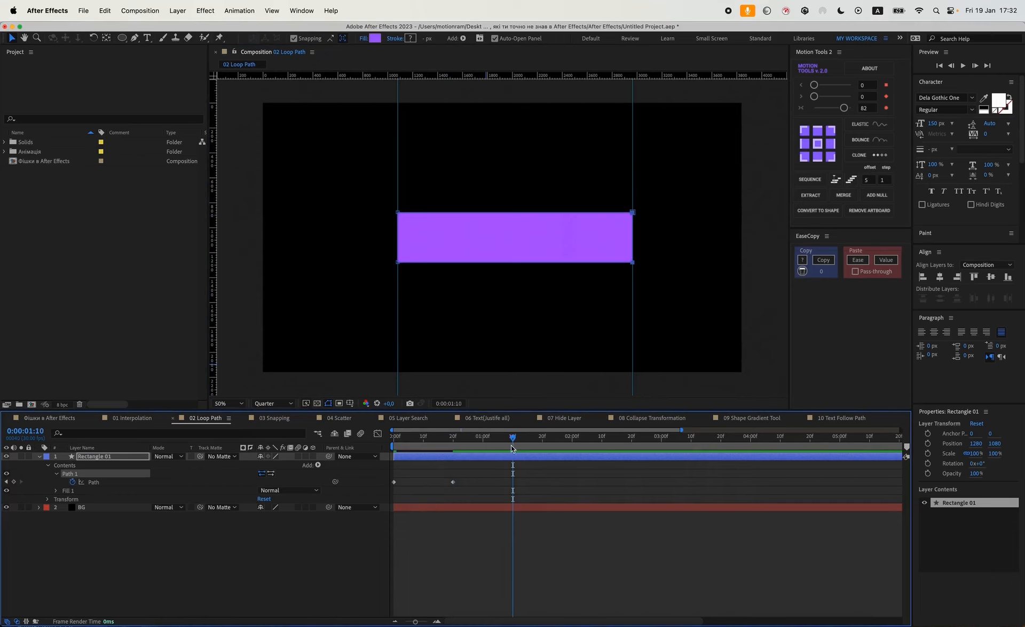
left_click_drag(404, 192, 378, 285)
left_click_drag(397, 225, 580, 225)
At 2:00 pull the left edge back to the left guide, and at 2:20 move the right edge in to form a square.
left_click_drag(569, 445, 572, 445)
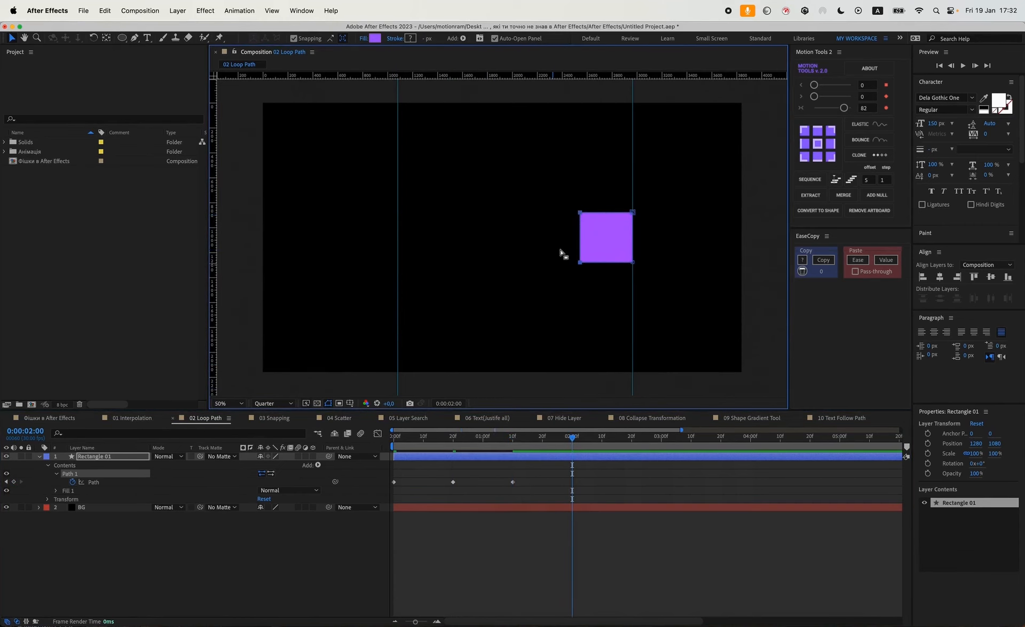
left_click_drag(579, 219, 397, 219)
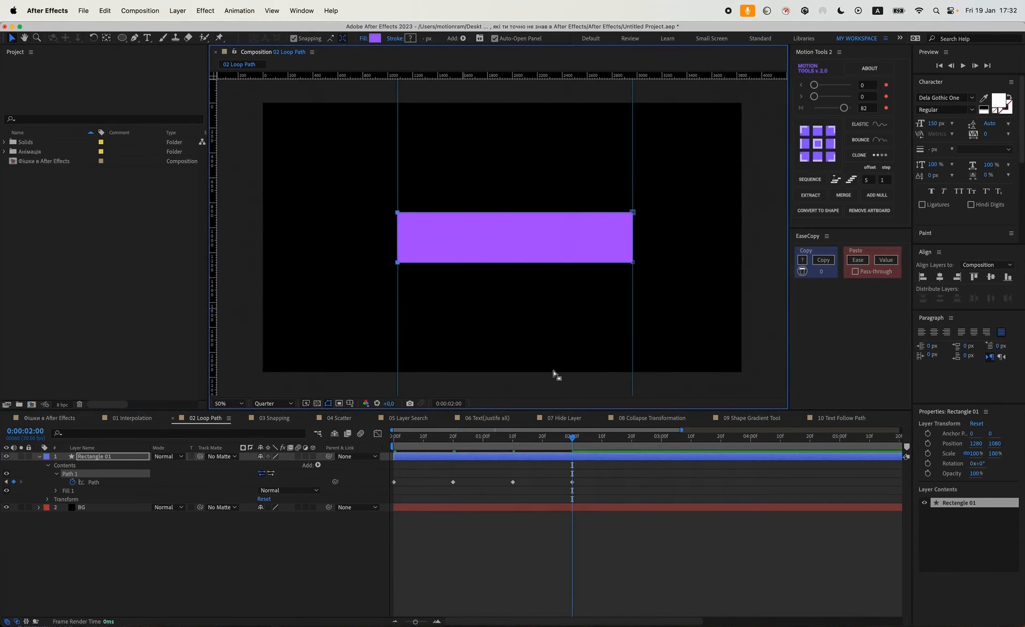
left_click_drag(636, 436, 631, 436)
left_click_drag(650, 274, 445, 217)
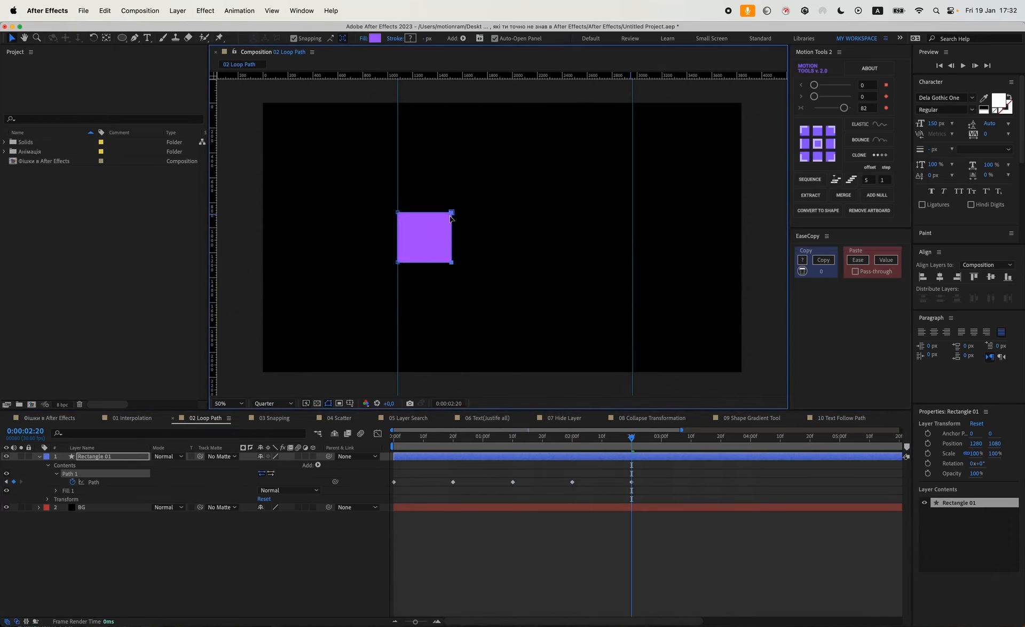
At frame 0, zoom in and nudge the rectangle's right edge vertices so they line up exactly with the guide.
key("Home")
scroll(439, 249, "up", 2)
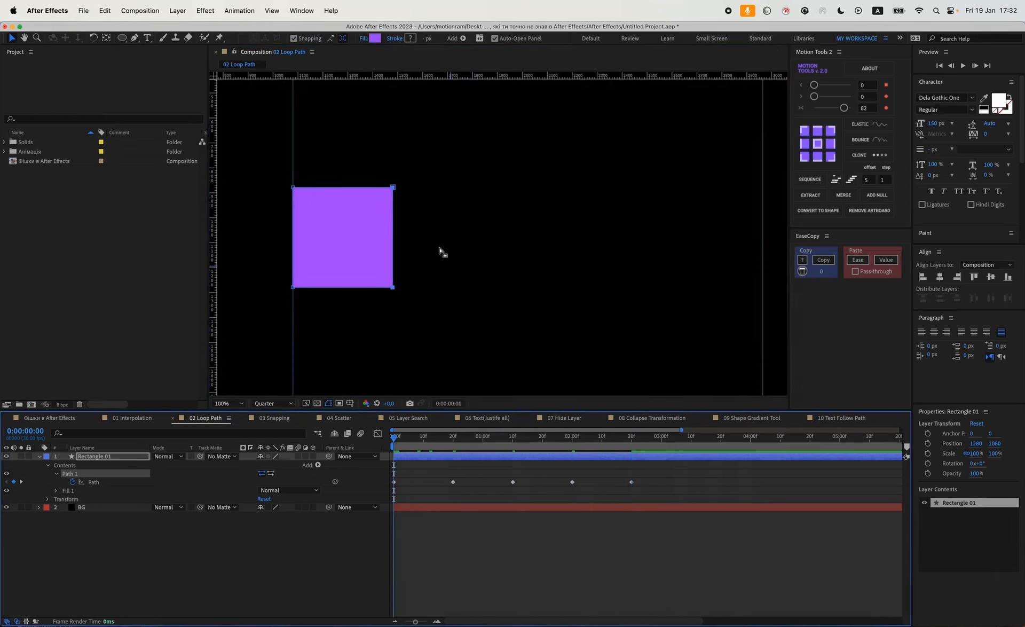
left_click_drag(305, 257, 536, 253)
scroll(536, 253, "up", 1)
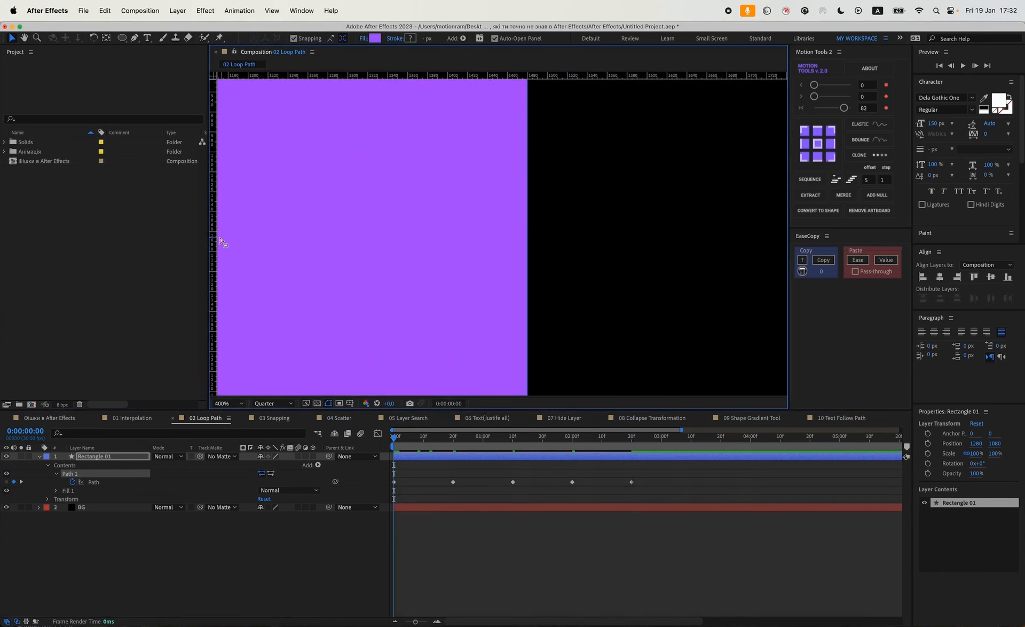
left_click_drag(478, 232, 527, 233)
Check the rectangle at each path keyframe by scrubbing from 2:20 back through 2:00 and 1:10 to frame 0.
left_click(631, 436)
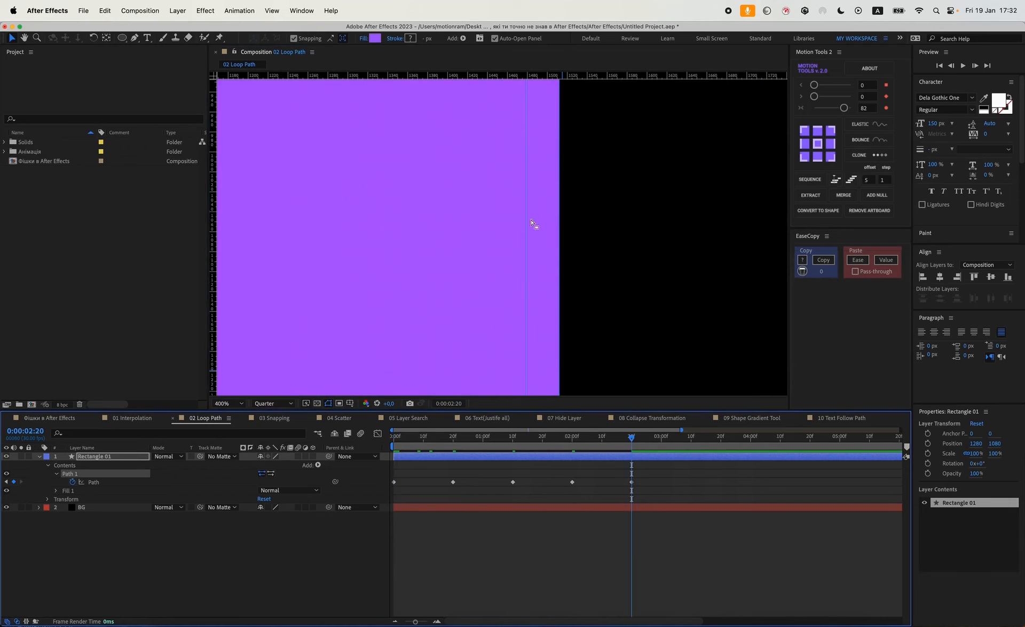
left_click_drag(538, 110, 515, 335)
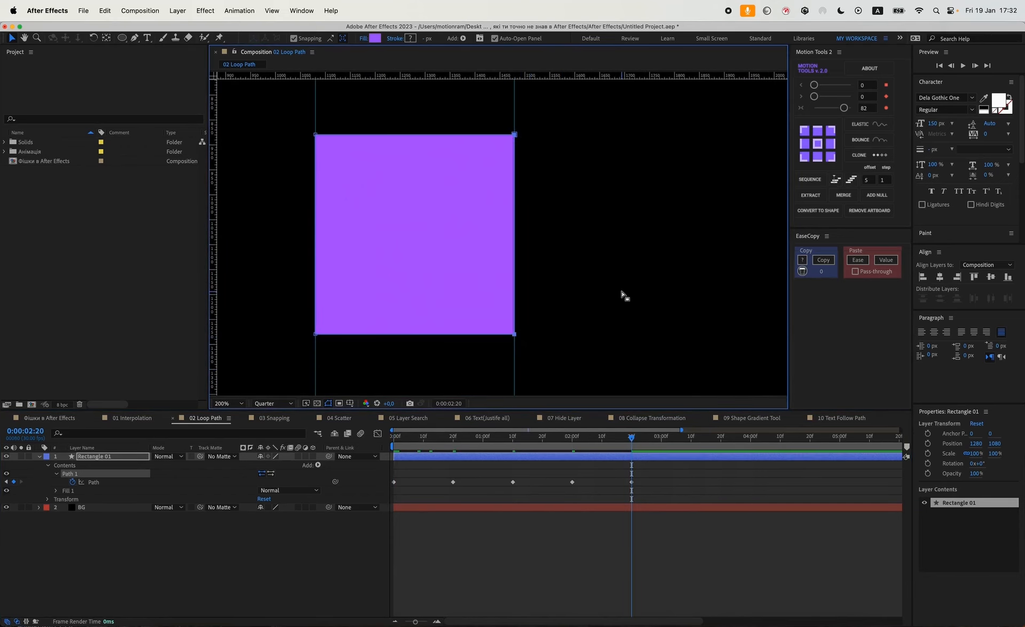
left_click_drag(630, 289, 361, 297)
left_click(572, 438)
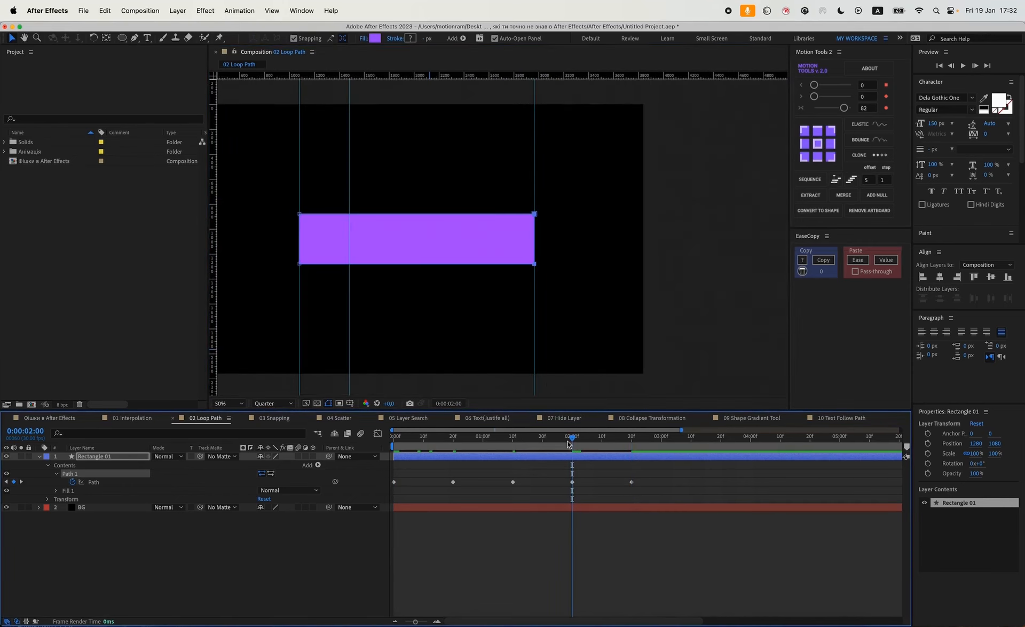
left_click_drag(571, 443, 513, 446)
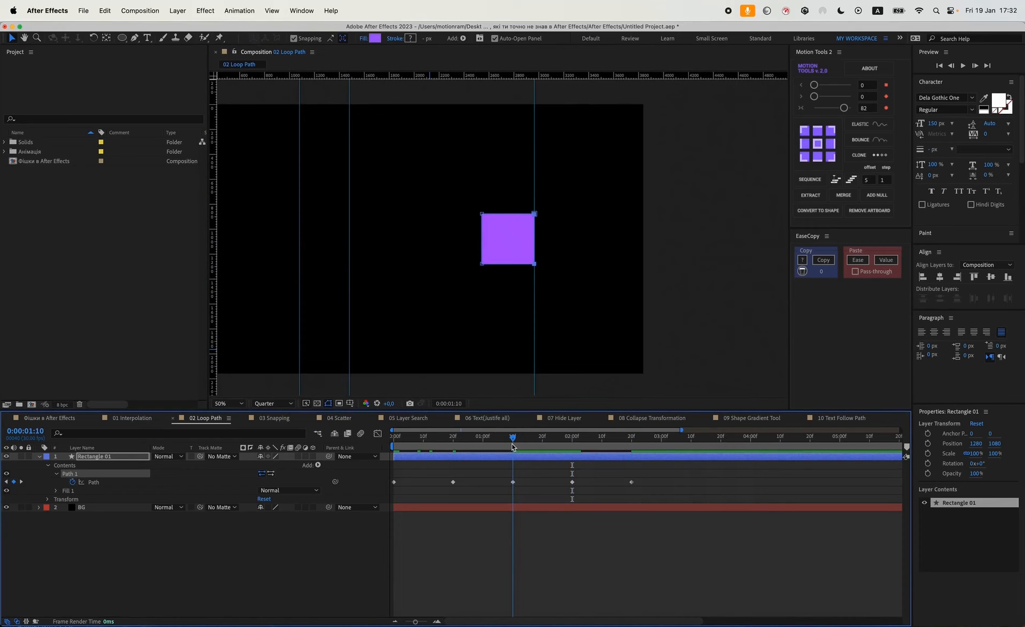
left_click_drag(512, 443, 393, 446)
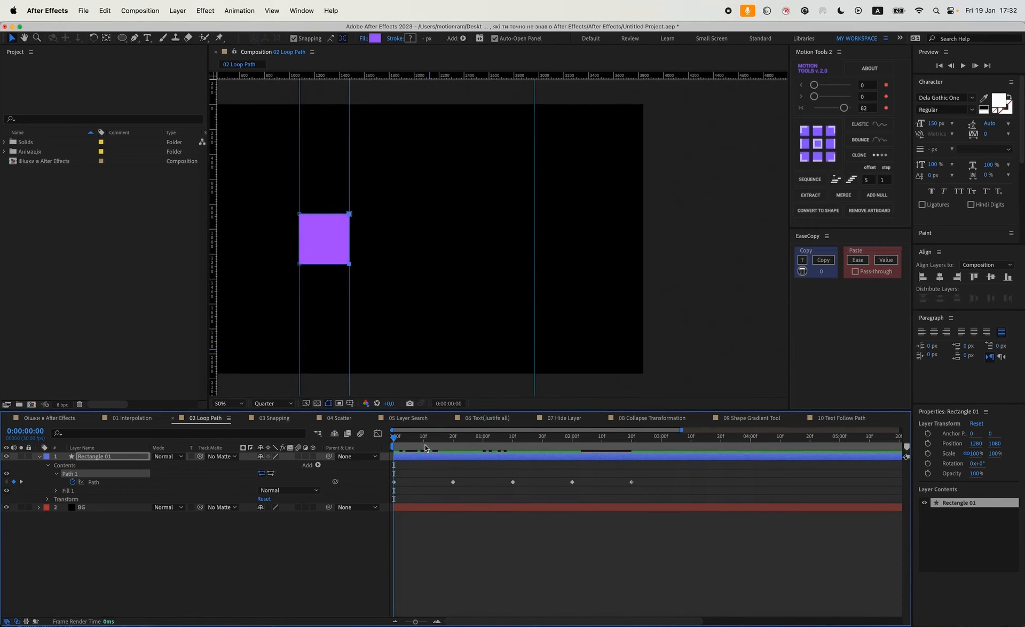
Ease all path keyframes, turning the ones at 20 frames and 2:00 into auto-bezier, and preview the animation.
left_click_drag(669, 481, 334, 512)
left_click(843, 108)
left_click(453, 482)
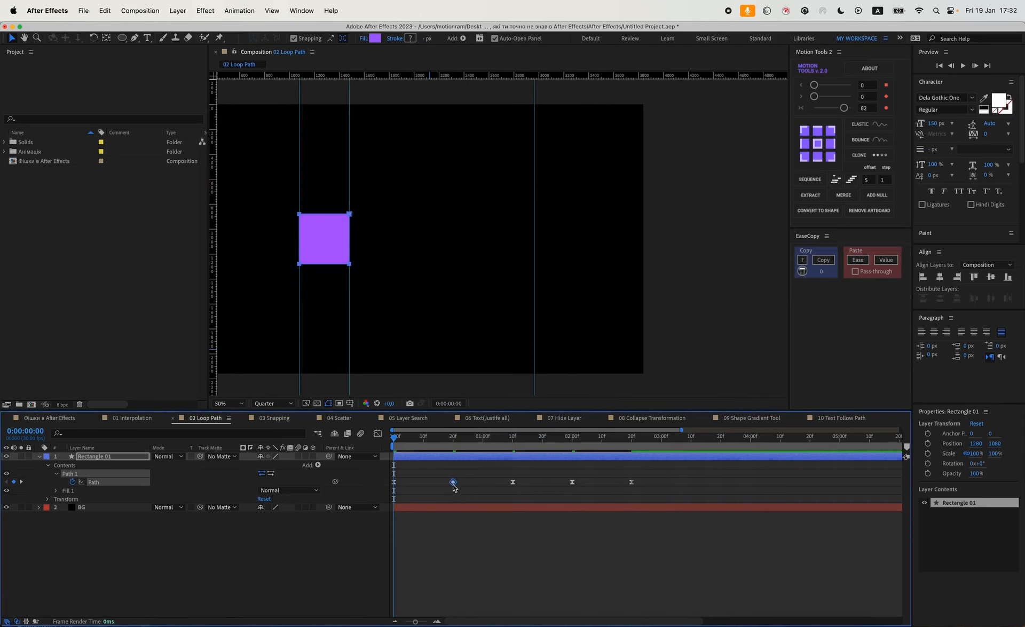
left_click(571, 483, "shift")
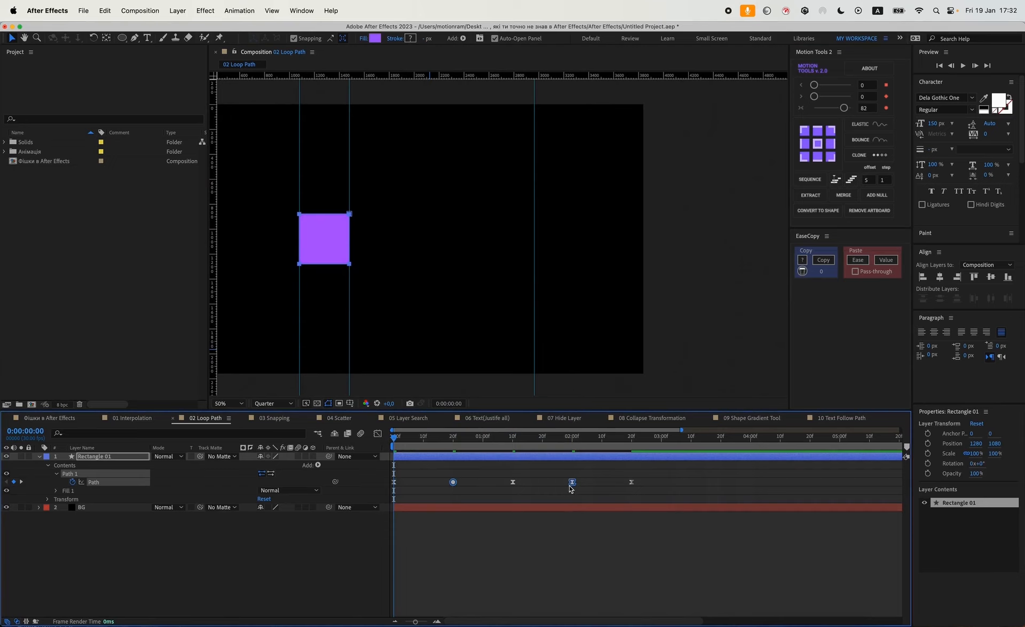
left_click(553, 532)
key("space")
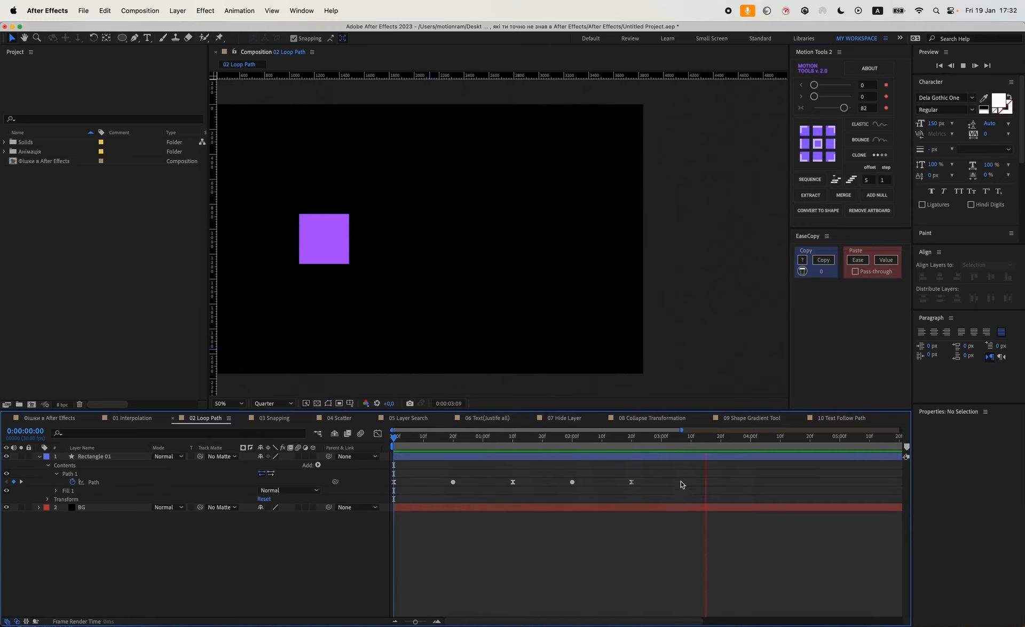
key("space")
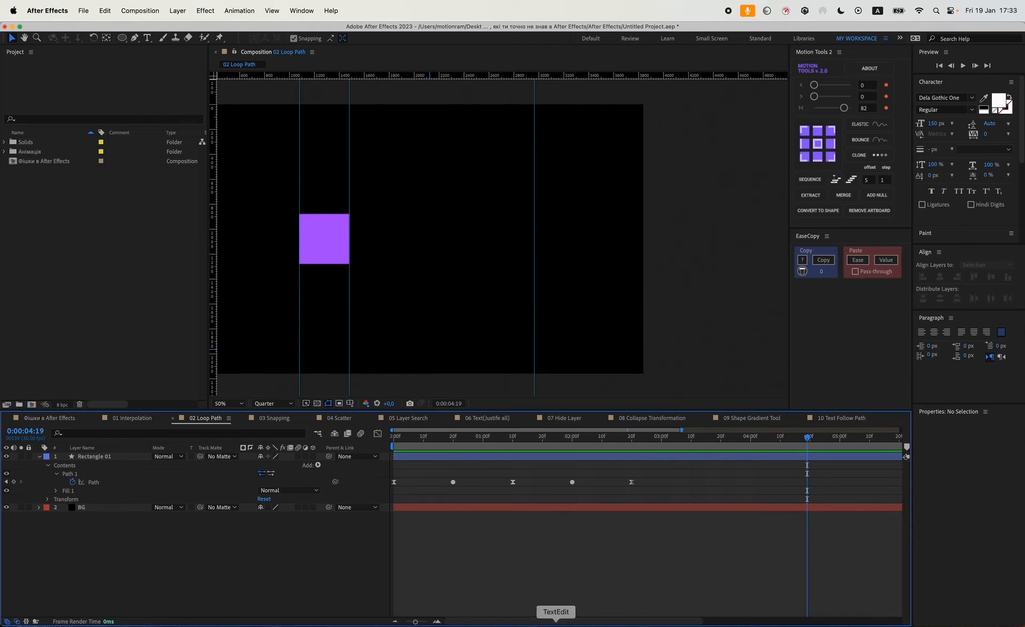
Copy the valueAtTime(time % key(numKeys).time) expression from TextEdit and add it as an expression on the Path property.
left_click(557, 619)
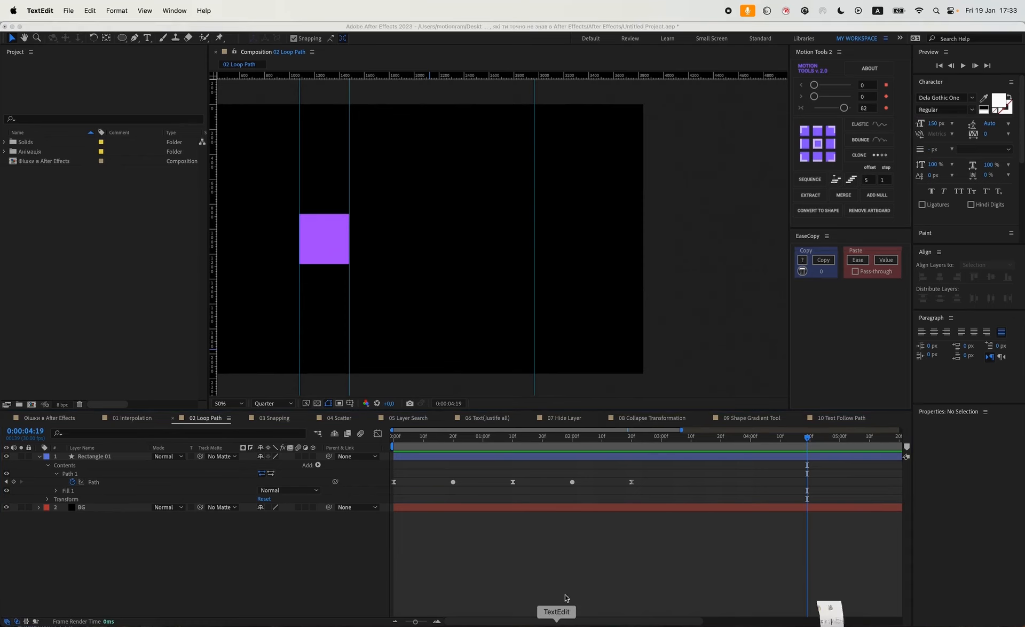
left_click_drag(358, 134, 101, 109)
key("super+c")
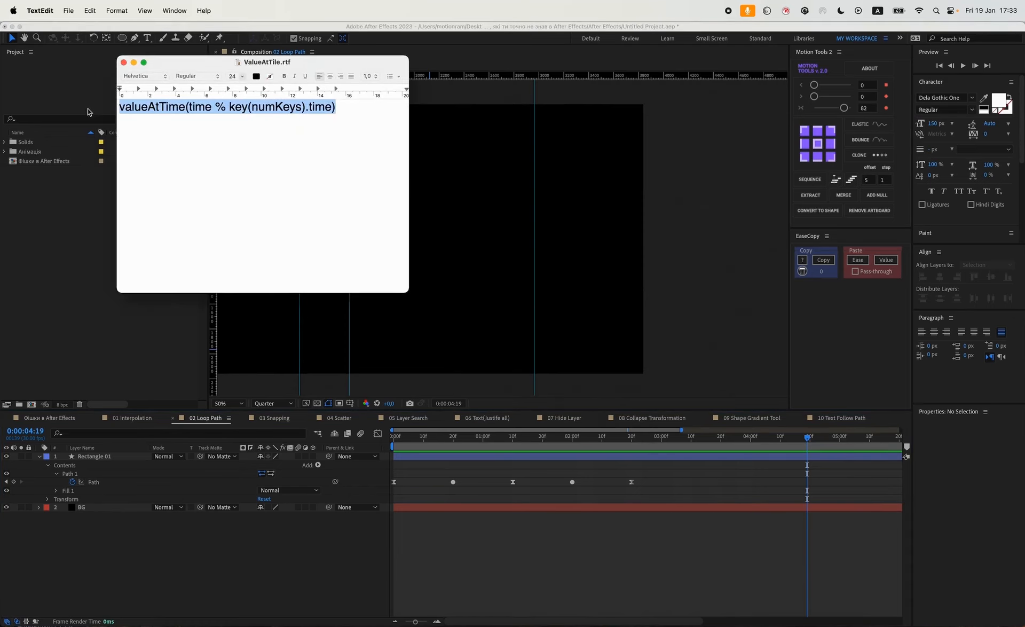
left_click(491, 553)
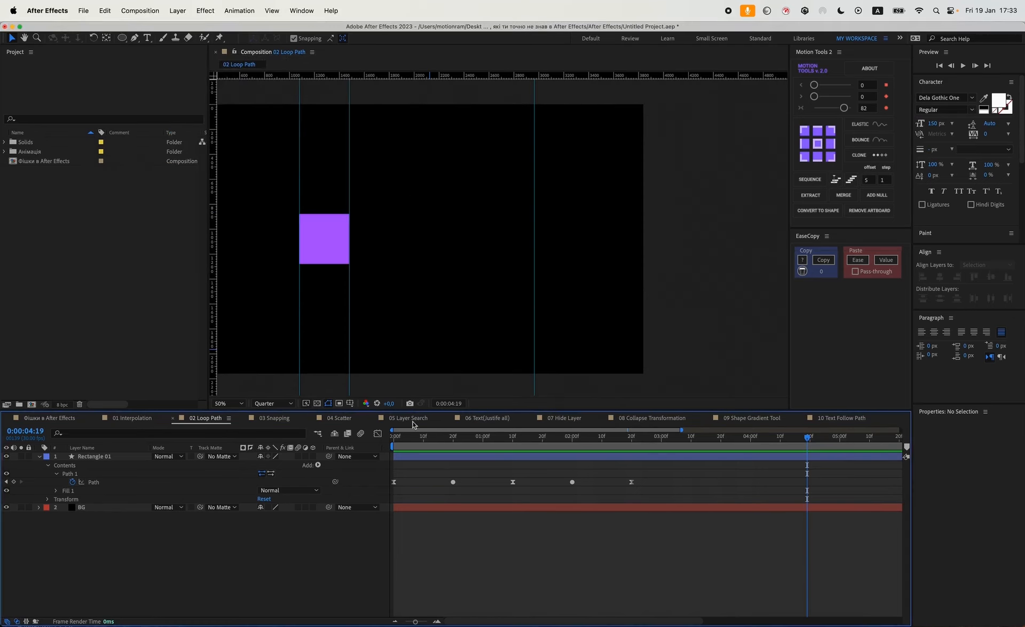
left_click(73, 482, "alt")
key("super+v")
left_click(545, 560)
Zoom the timeline out and preview the looping path animation beyond the last keyframe.
scroll(558, 551, "down", 4)
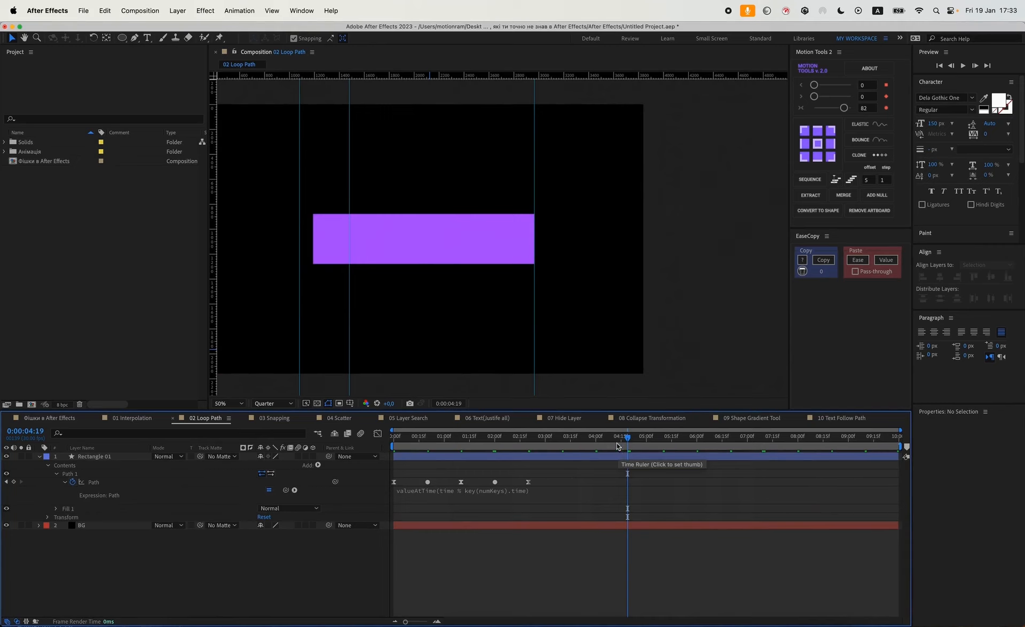
left_click_drag(618, 447, 503, 443)
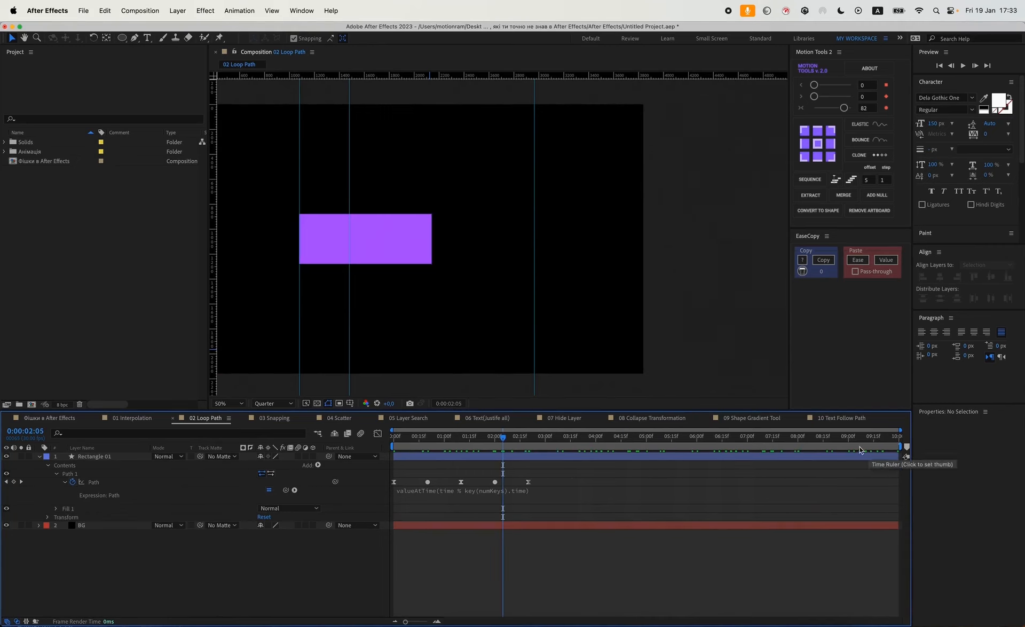
key("space")
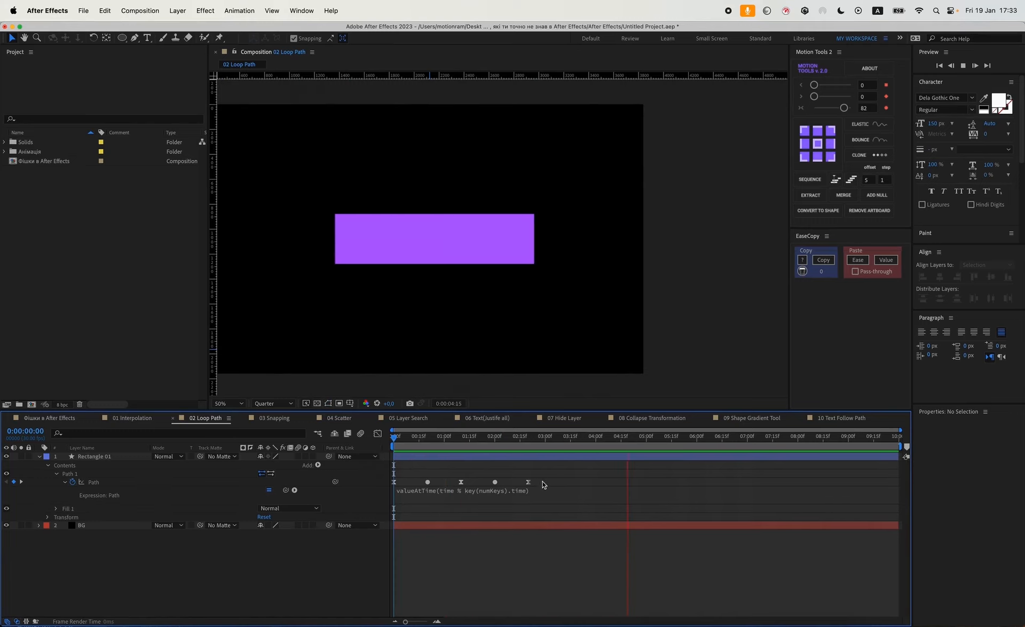
key("space")
left_click_drag(440, 262, 513, 262)
key("space")
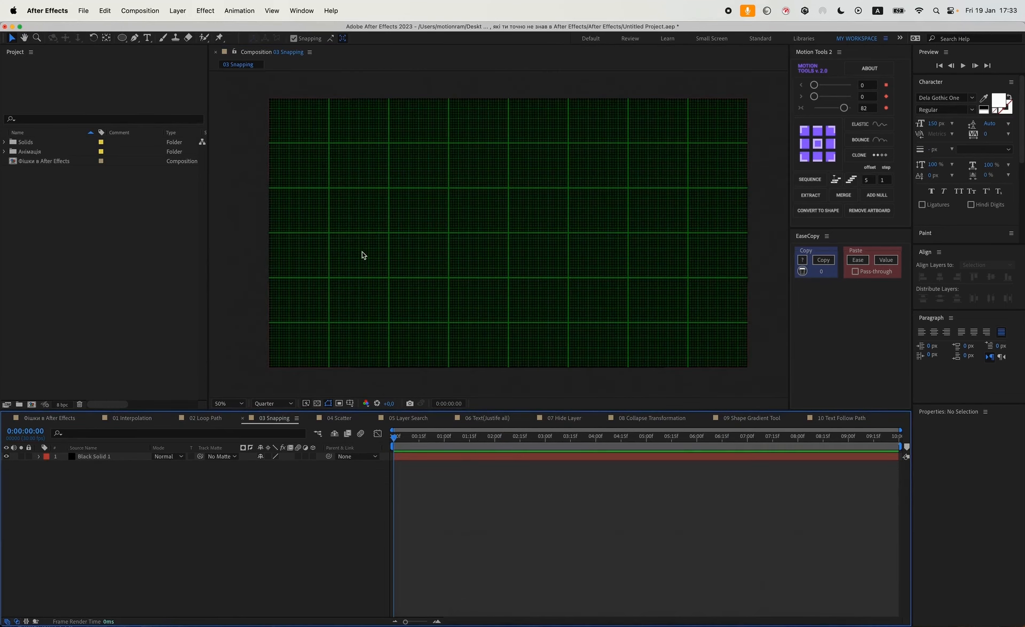
Toggle the composition grid off and back on in the 03 Snapping composition.
left_click(302, 11)
mouse_move(271, 11)
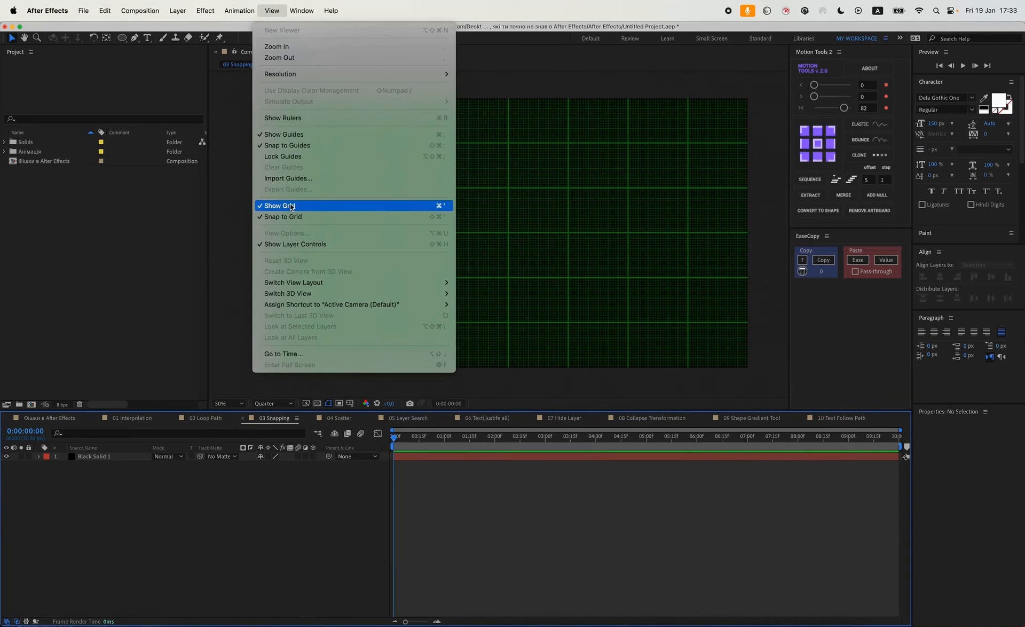
left_click(290, 206)
left_click(267, 10)
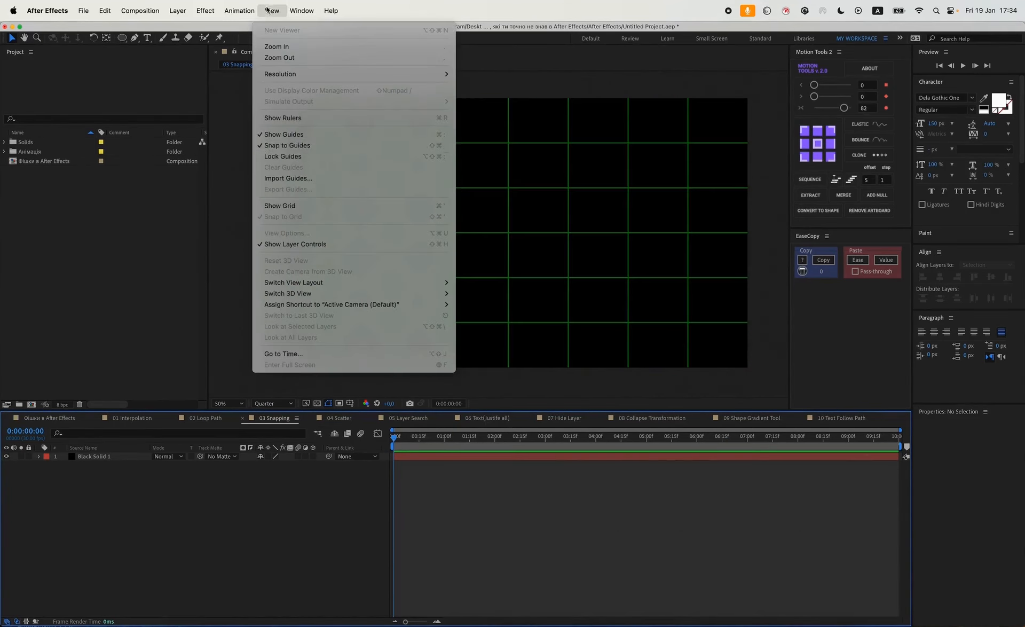
left_click(303, 206)
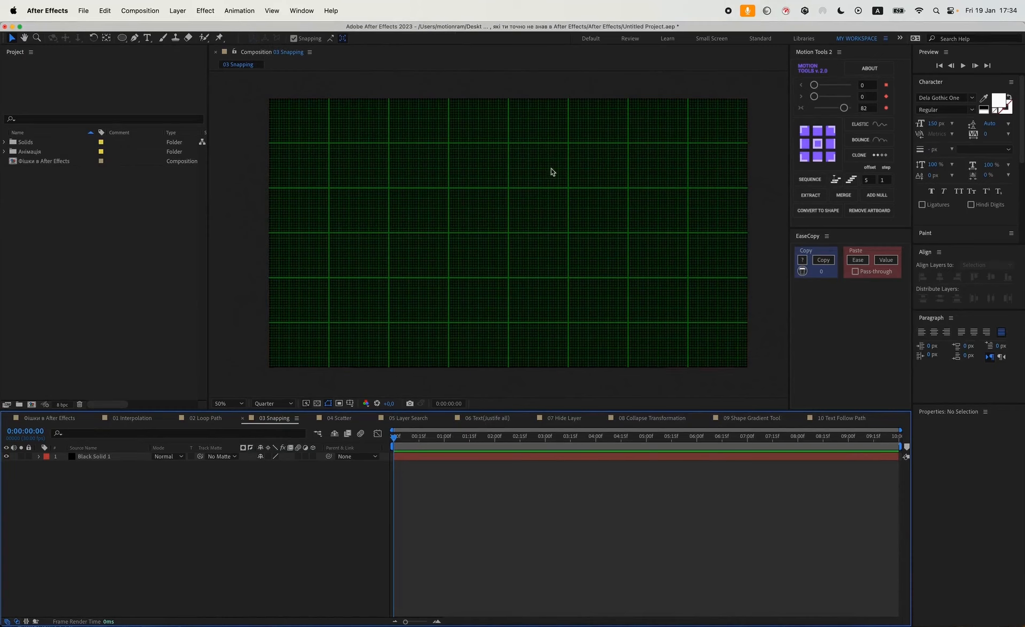
With the Pen tool, draw a closed seven-point shape over the grid.
left_click(134, 38)
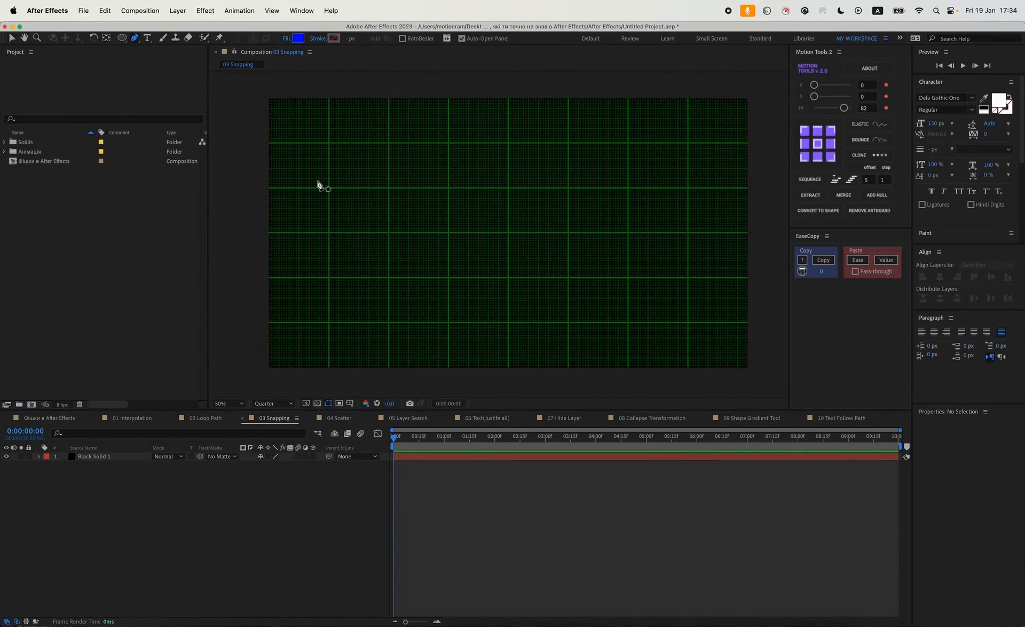
left_click(403, 203)
left_click(411, 168)
left_click(493, 168)
left_click(549, 180)
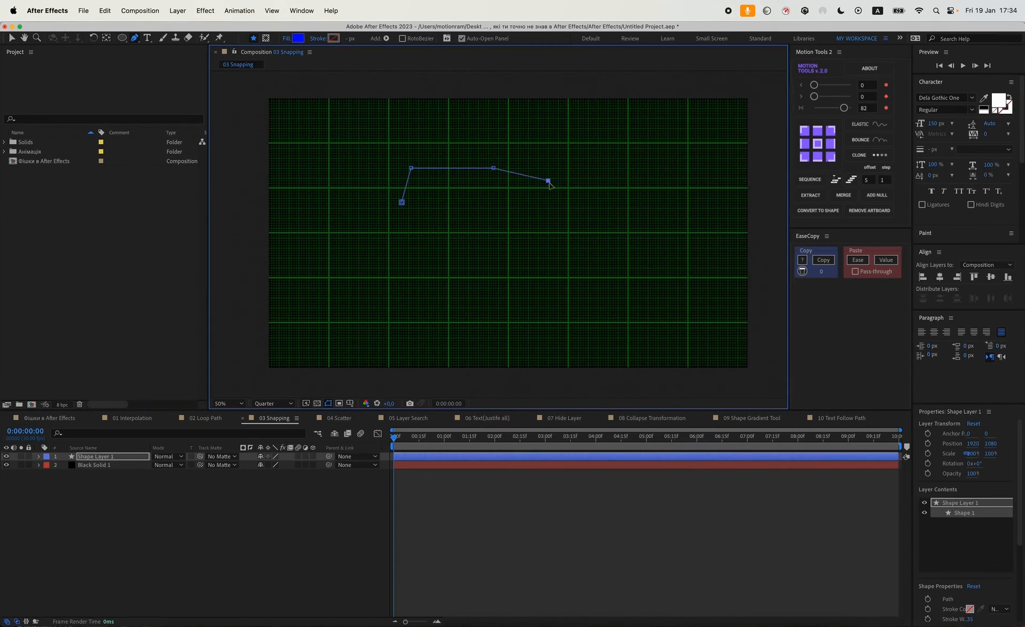
left_click(585, 227)
left_click(593, 268)
left_click(453, 268)
left_click(402, 203)
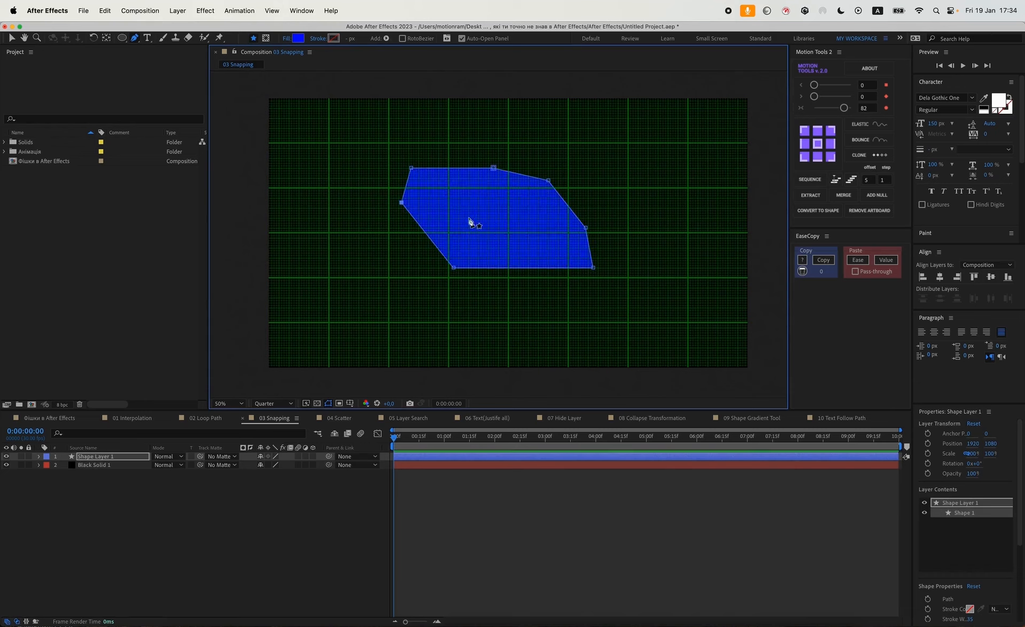
Set the shape's stroke to a solid color and its fill to none.
left_click(317, 41)
left_click(395, 249)
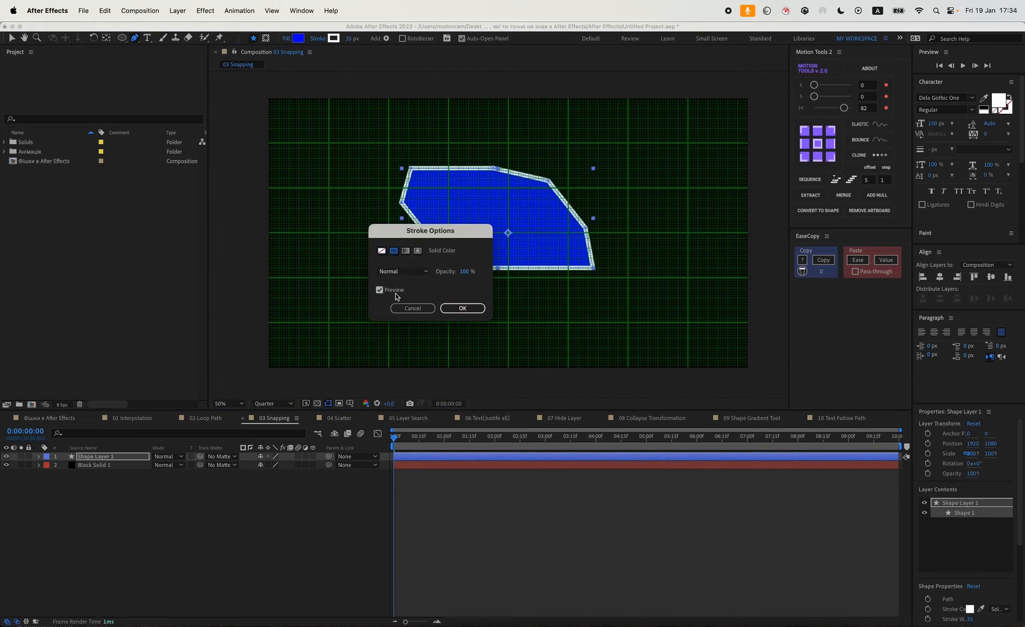
left_click(462, 308)
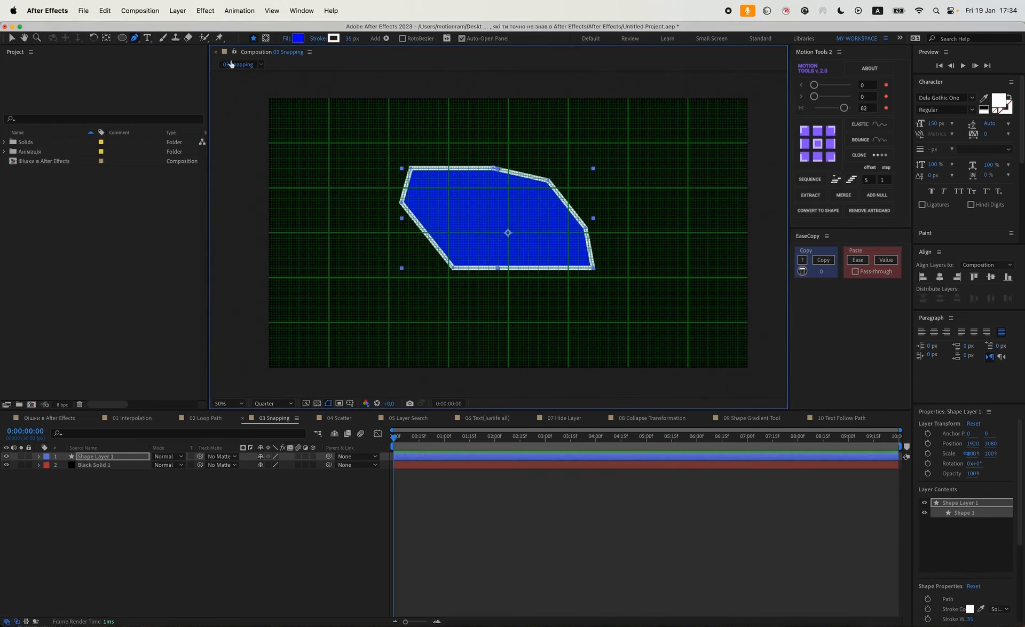
left_click(287, 40)
left_click(381, 250)
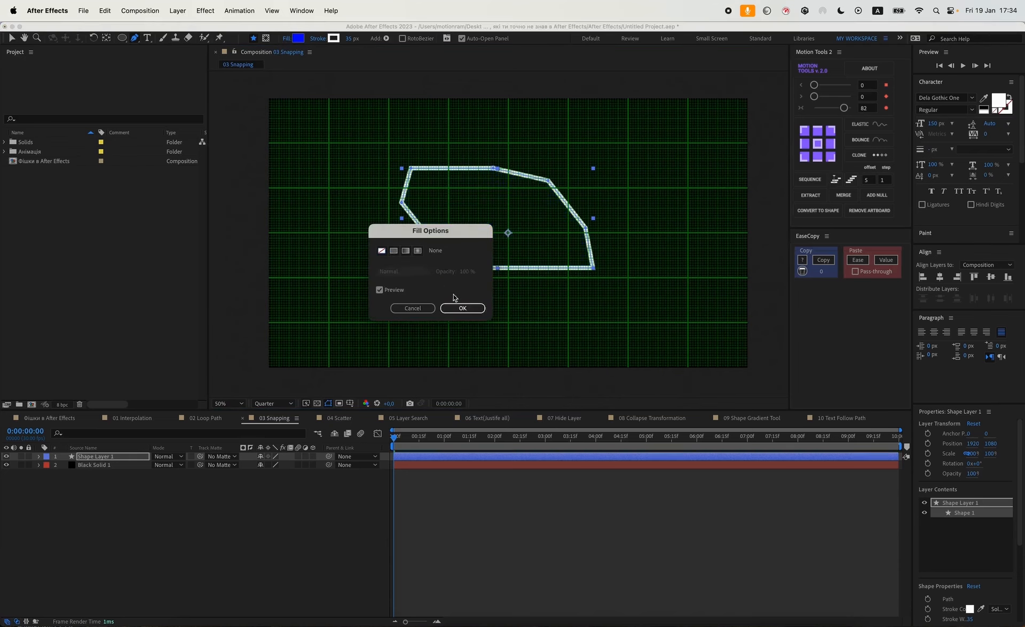
left_click(462, 308)
Toggle Snap to Grid and drag the shape's vertices onto grid intersections to form a right-angled outline.
left_click(272, 11)
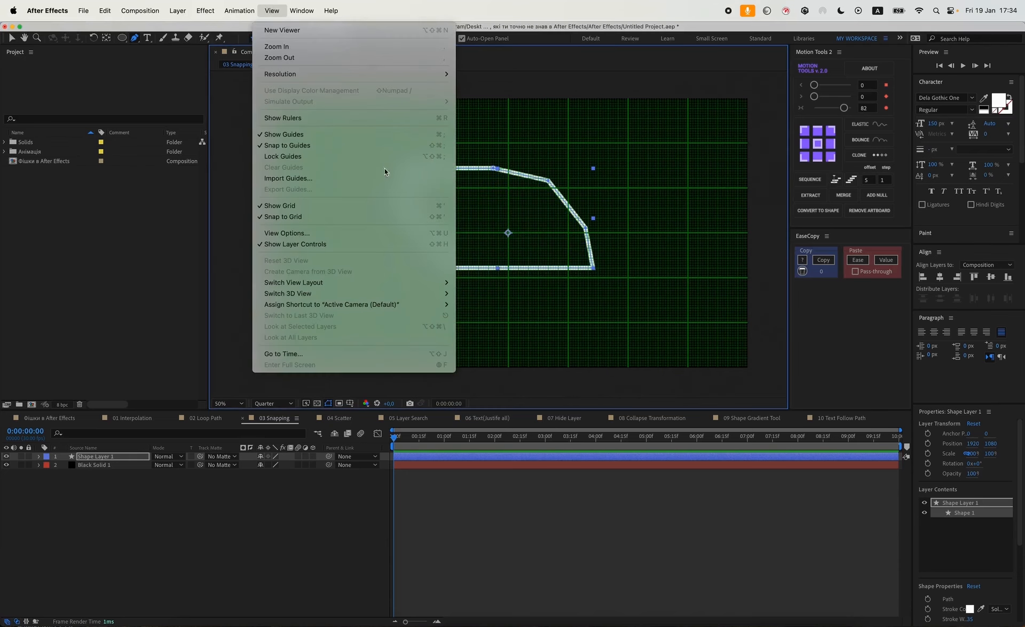
left_click(277, 219)
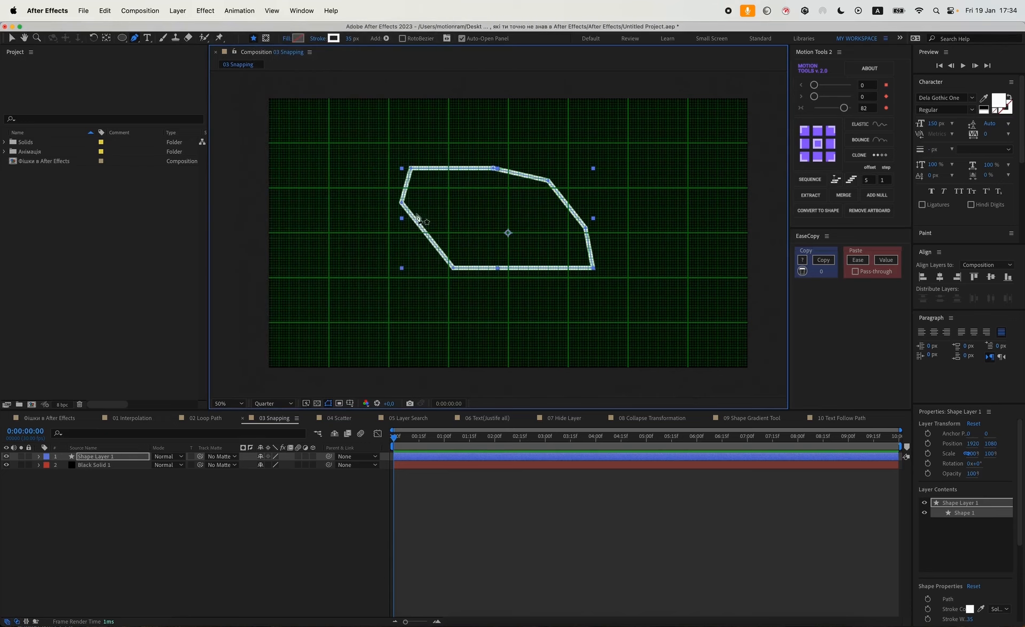
left_click(412, 169)
left_click_drag(412, 170, 390, 145)
left_click_drag(493, 168, 508, 143)
left_click_drag(585, 228, 509, 188)
left_click_drag(597, 269, 571, 278)
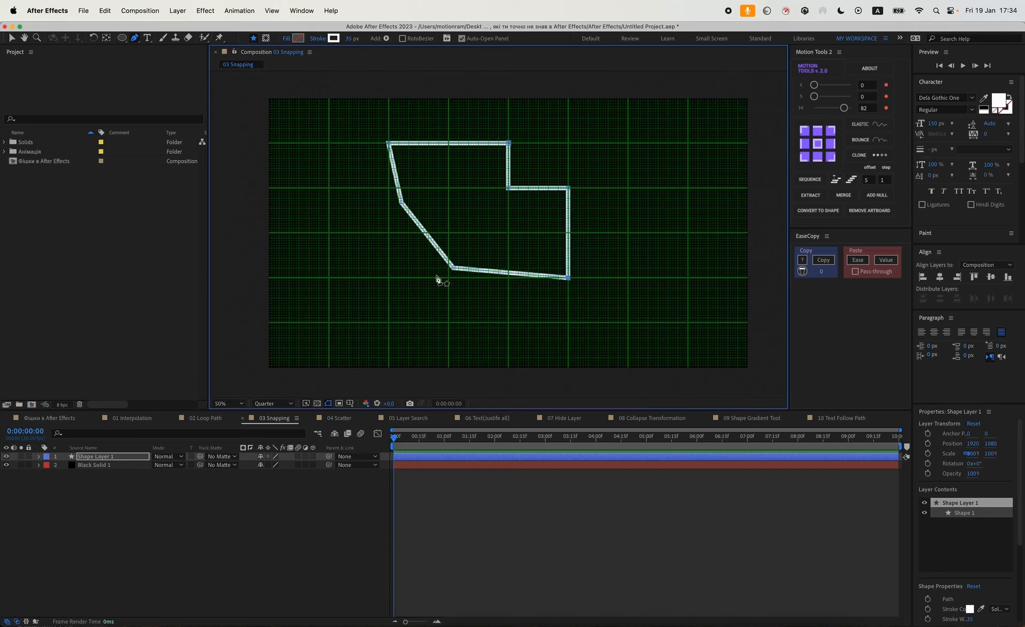
left_click_drag(452, 268, 447, 279)
left_click_drag(400, 202, 391, 235)
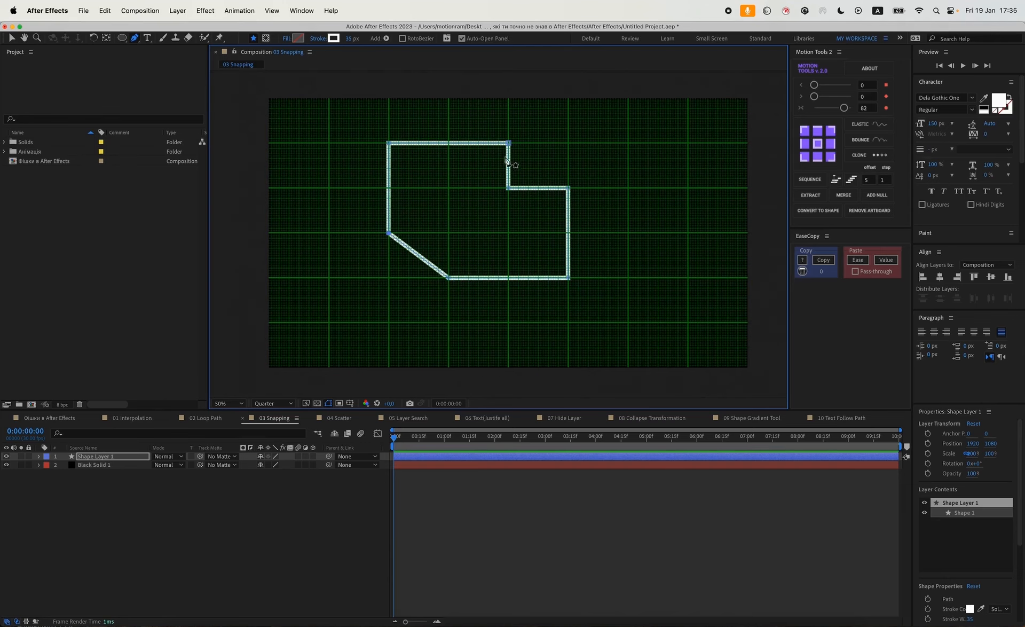
Zoom in to inspect the snapped outline, then deselect the layer.
scroll(472, 203, "up", 1)
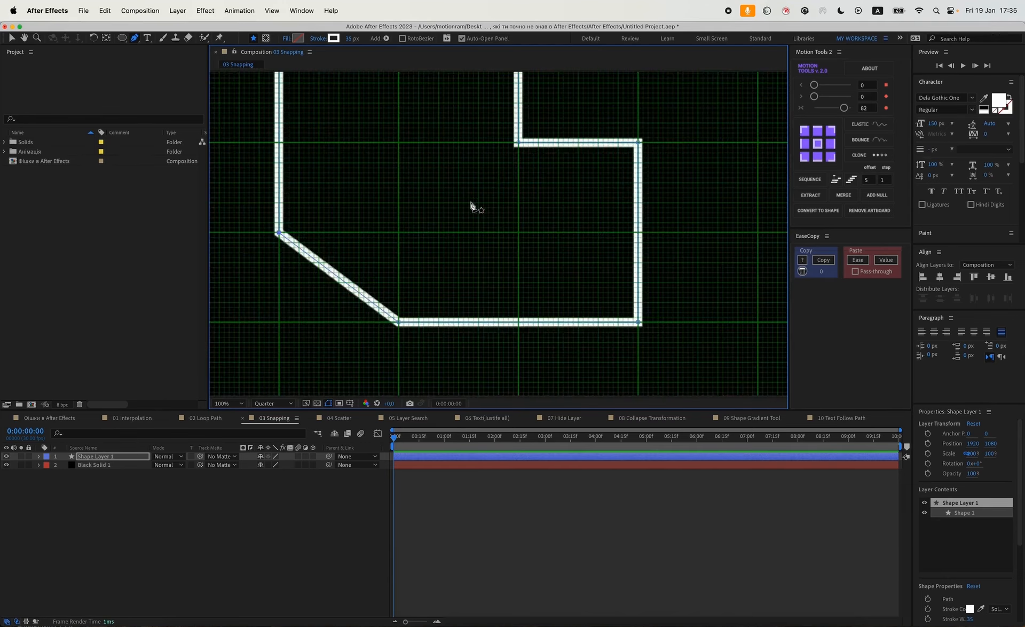
left_click_drag(473, 206, 542, 302)
left_click(589, 477)
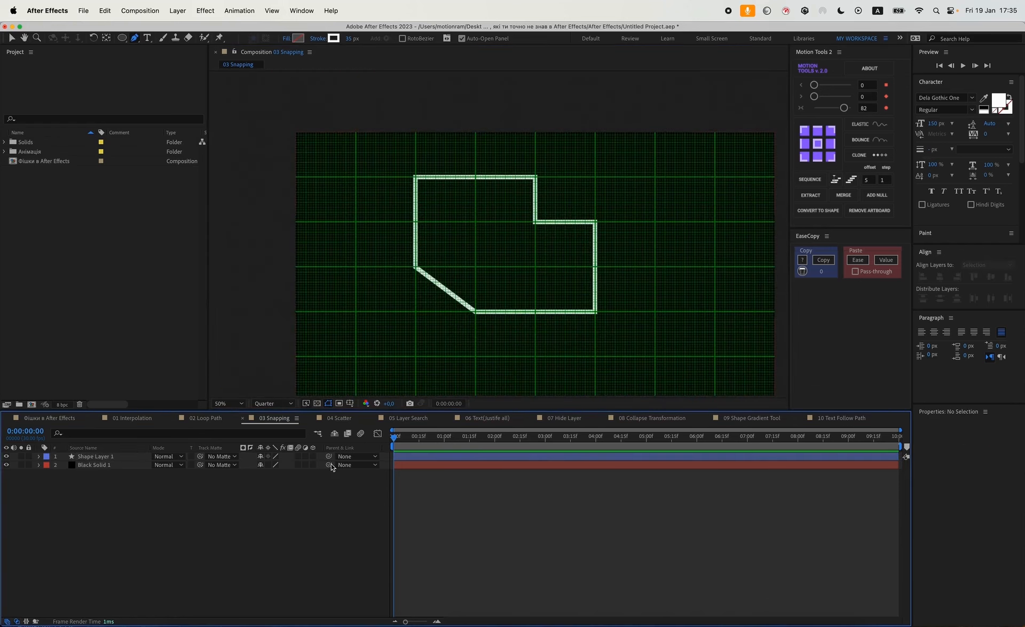
Open the 04 Scatter composition and draw a closed seven-point shape with the Pen tool overlapping the blue circle.
left_click(343, 419)
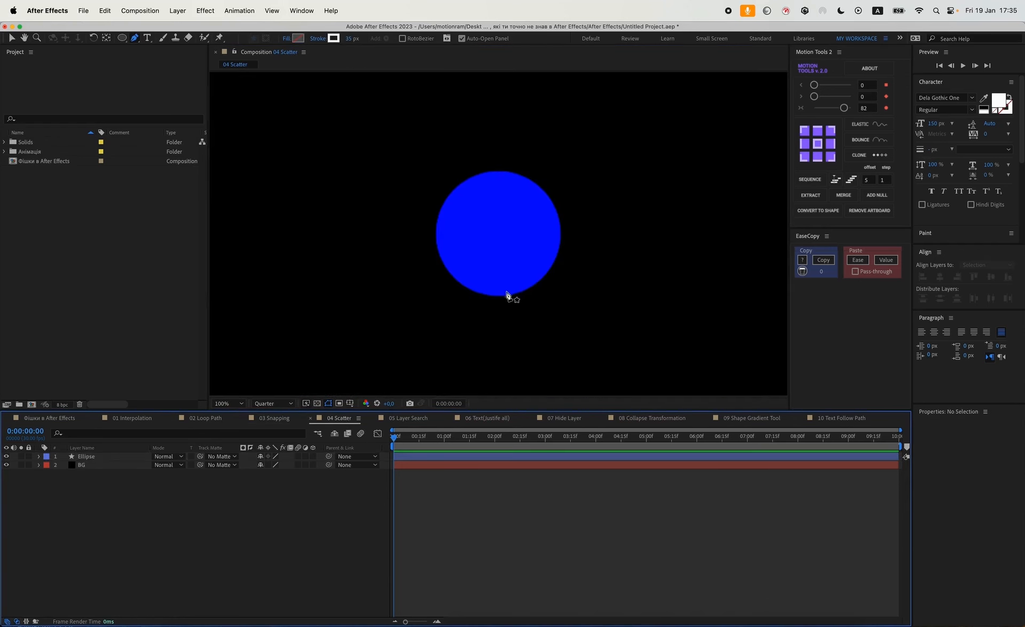
key("v")
scroll(533, 264, "down", 1)
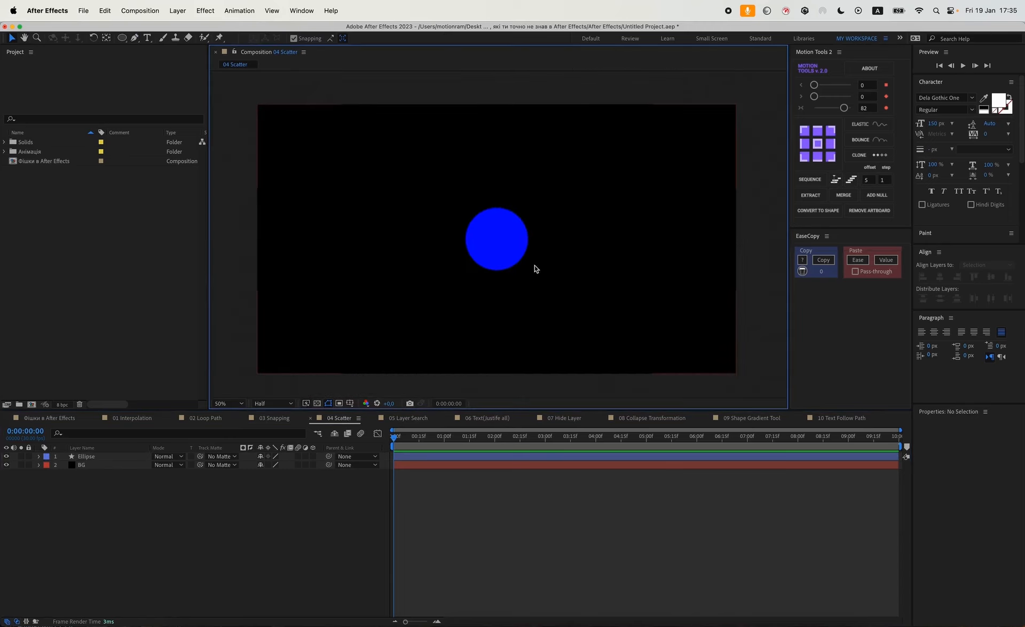
left_click_drag(544, 267, 530, 264)
scroll(530, 264, "up", 1)
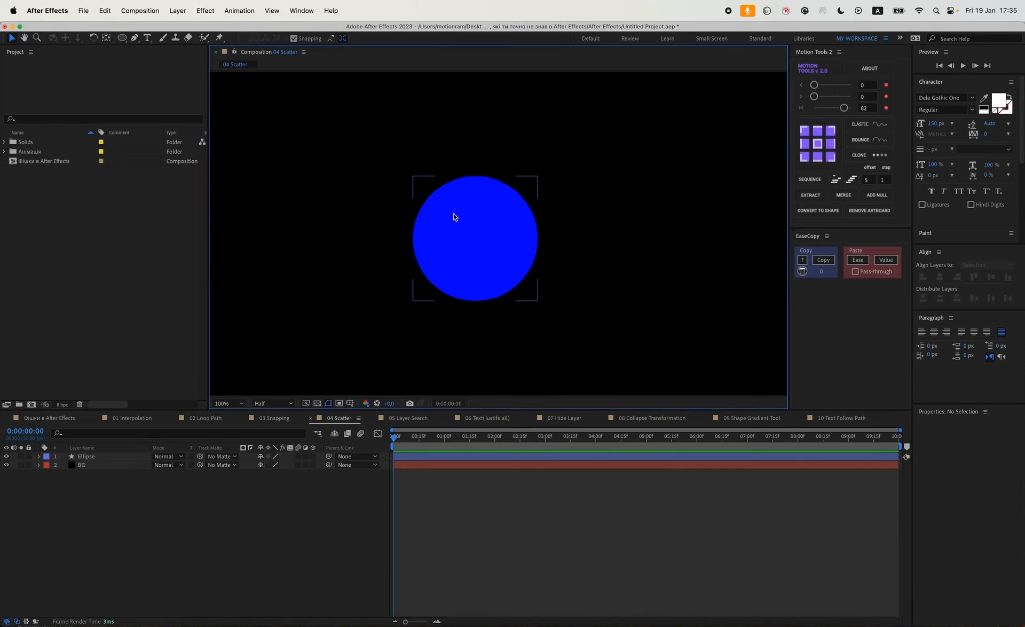
left_click(134, 37)
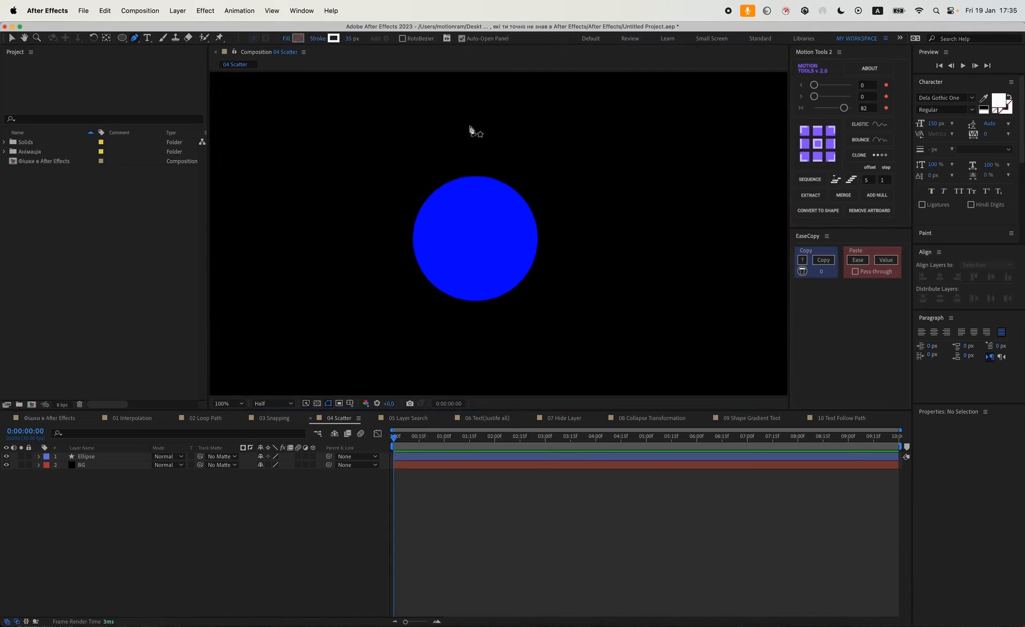
left_click(496, 143)
left_click(343, 145)
left_click(321, 219)
left_click(318, 297)
left_click(403, 294)
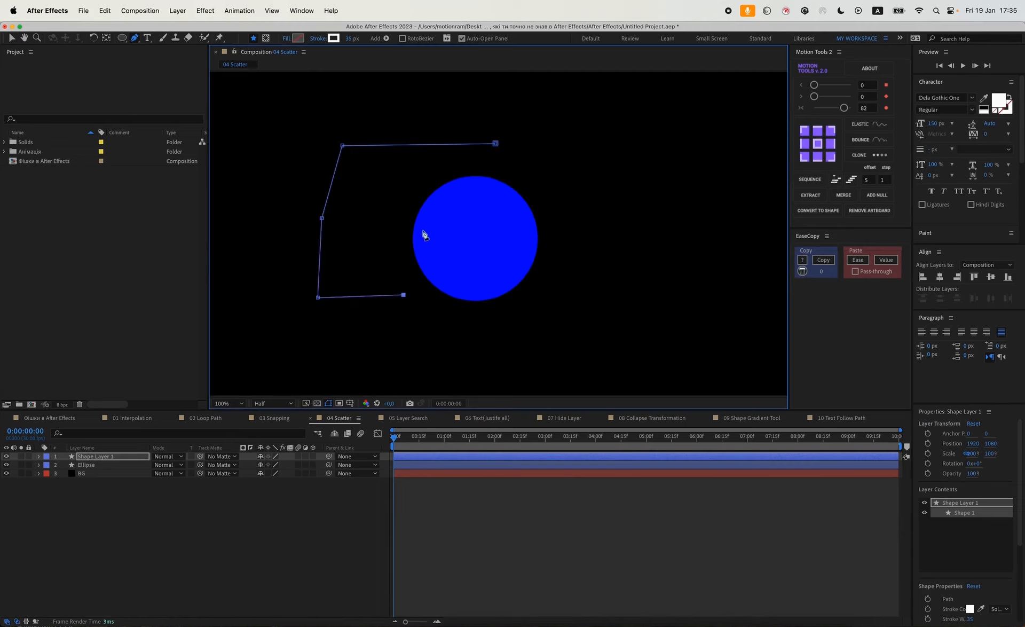
left_click_drag(404, 295, 416, 295)
left_click(428, 230)
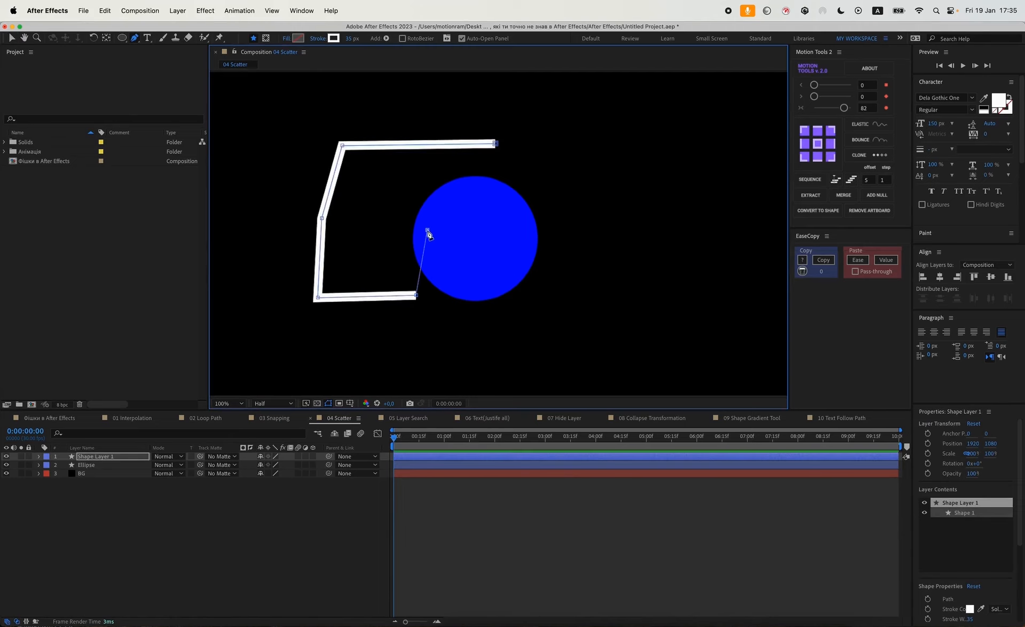
left_click(469, 199)
left_click(496, 143)
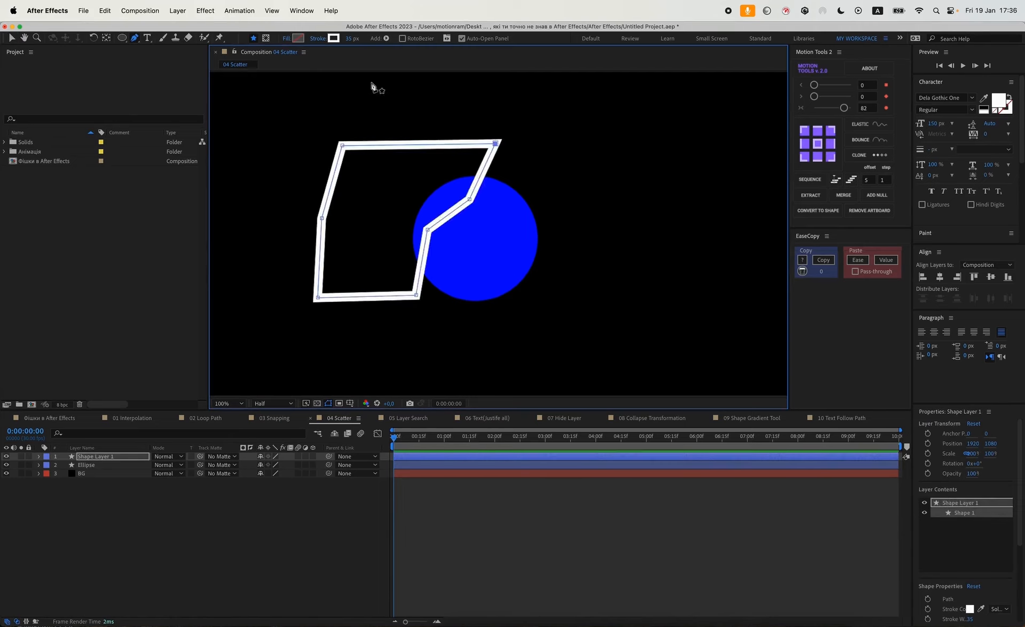
Set the shape's fill to white and its stroke to none.
left_click(297, 38)
left_click_drag(479, 367, 450, 358)
left_click(689, 367)
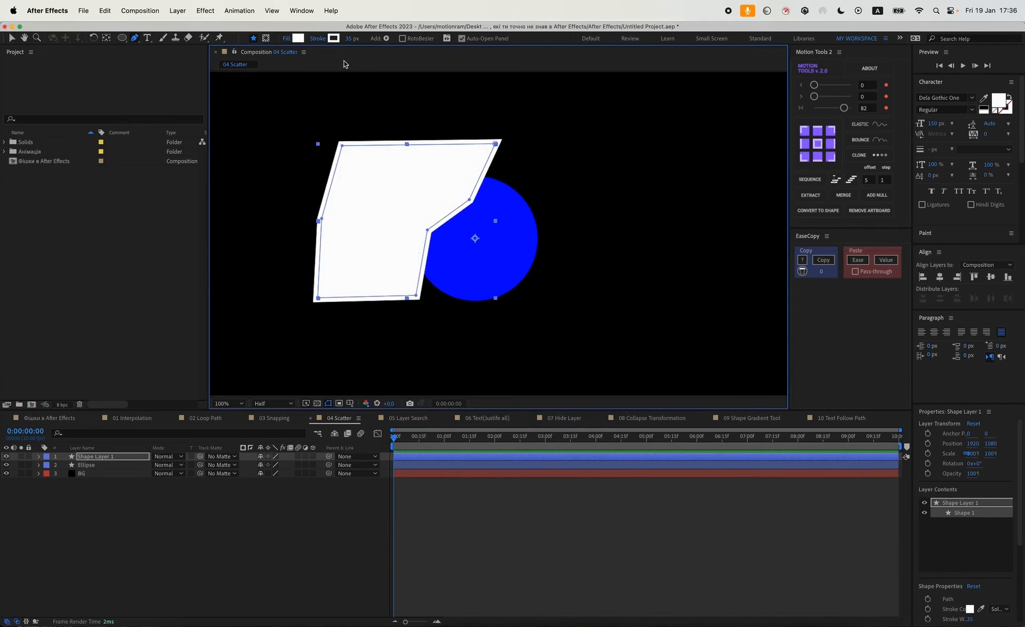
left_click(319, 38)
left_click(381, 250)
left_click(463, 308)
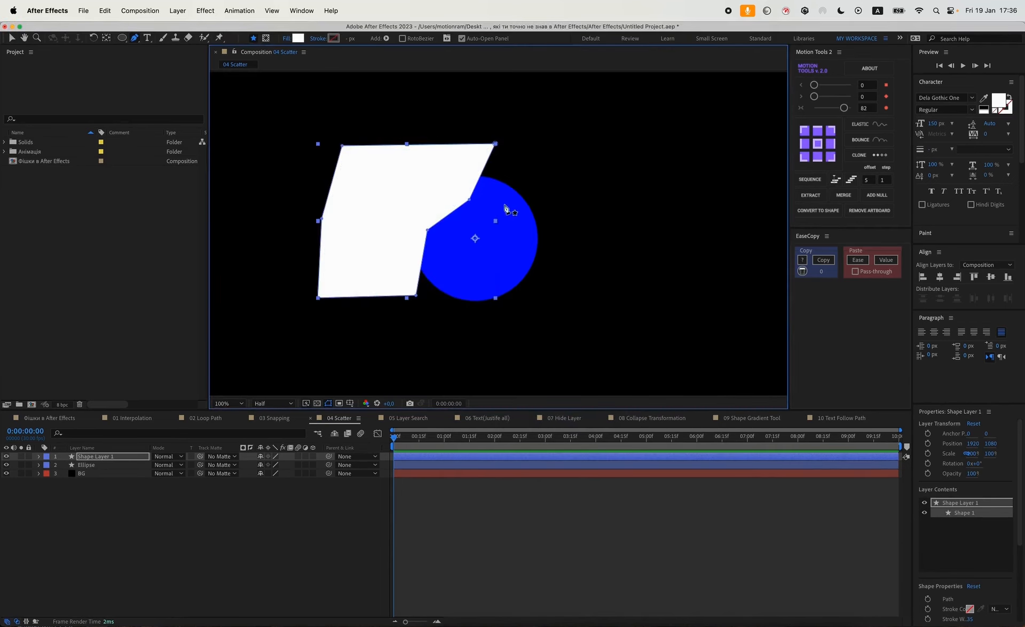
Convert all the shape's vertices to smooth curves and adjust the vertices near the circle into an organic blob.
key("v")
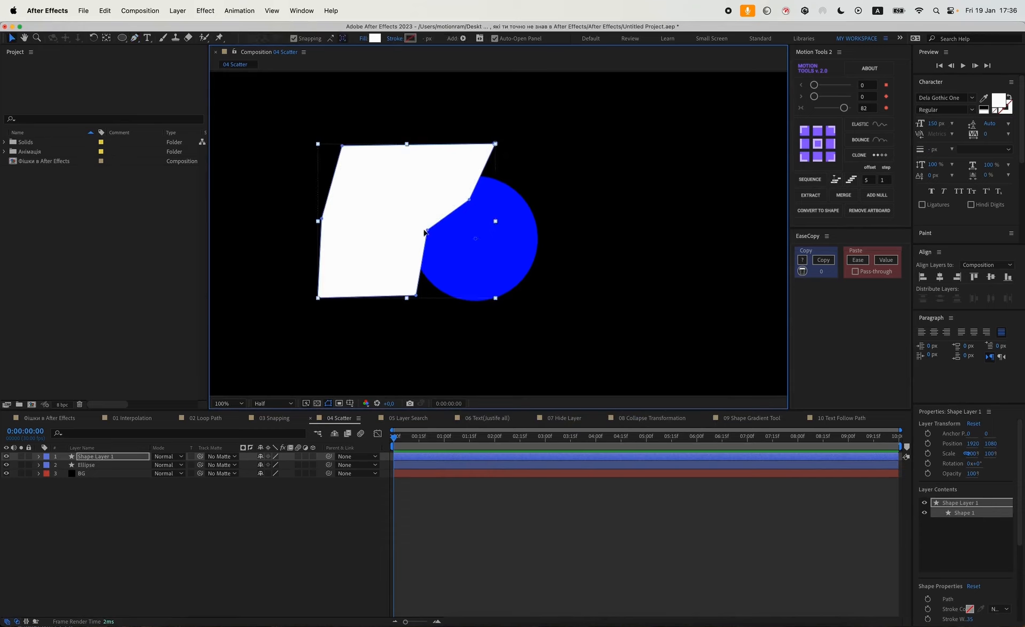
left_click_drag(525, 129, 259, 343)
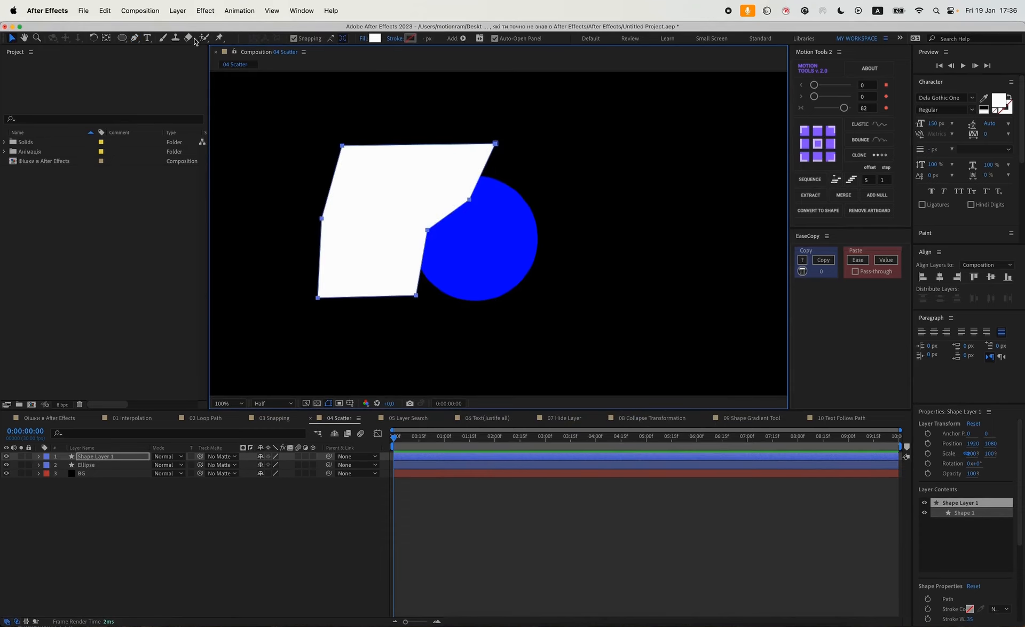
left_click_drag(135, 37, 166, 81)
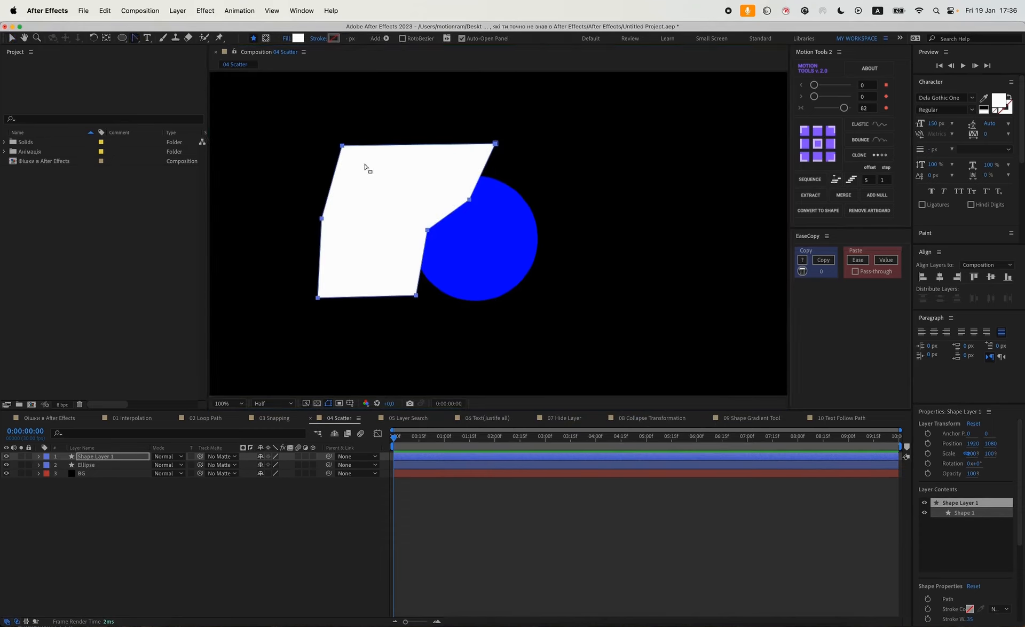
left_click(427, 229)
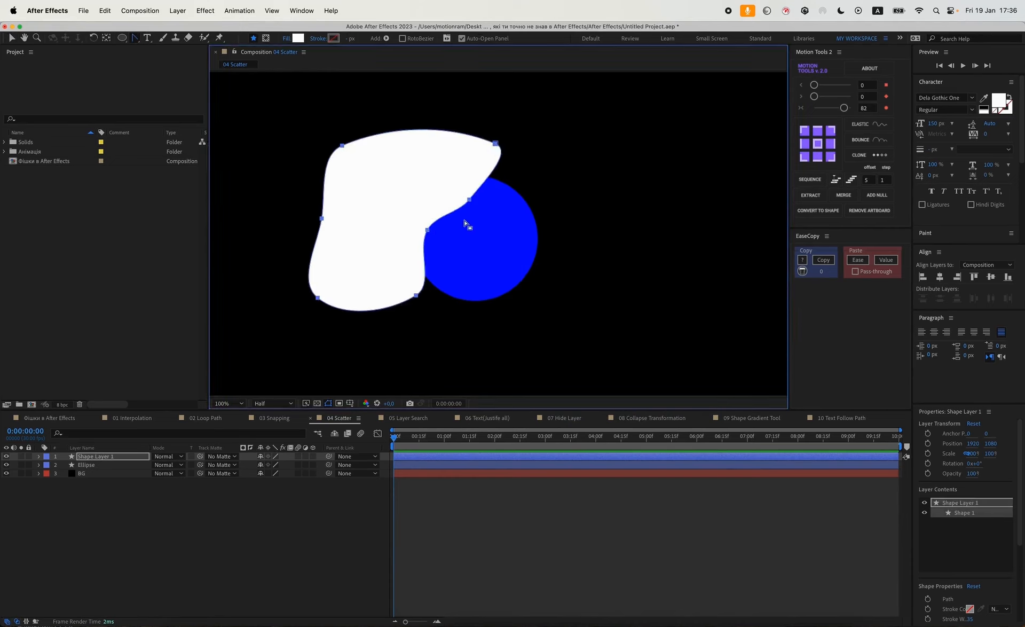
key("v")
mouse_move(475, 192)
left_mouse_down()
mouse_move(460, 229)
mouse_move(484, 191)
mouse_move(489, 210)
mouse_move(462, 186)
mouse_move(481, 175)
left_mouse_up()
left_click_drag(440, 213, 430, 234)
left_click(132, 461)
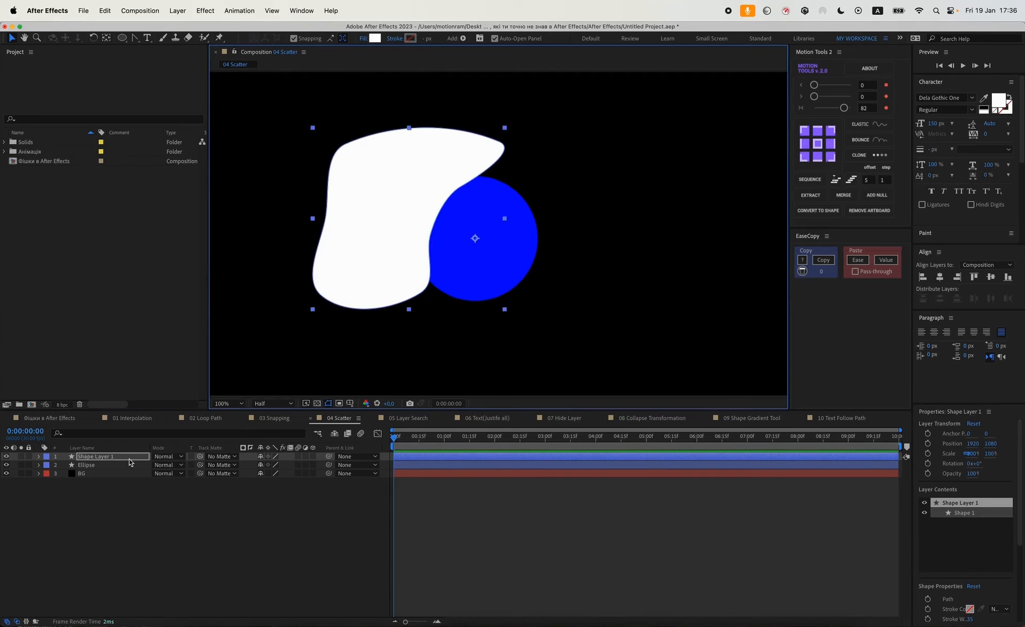
Apply Gaussian Blur to the shape layer and set its Blurriness to 132.2.
key("ctrl+space")
key("ctrl+space")
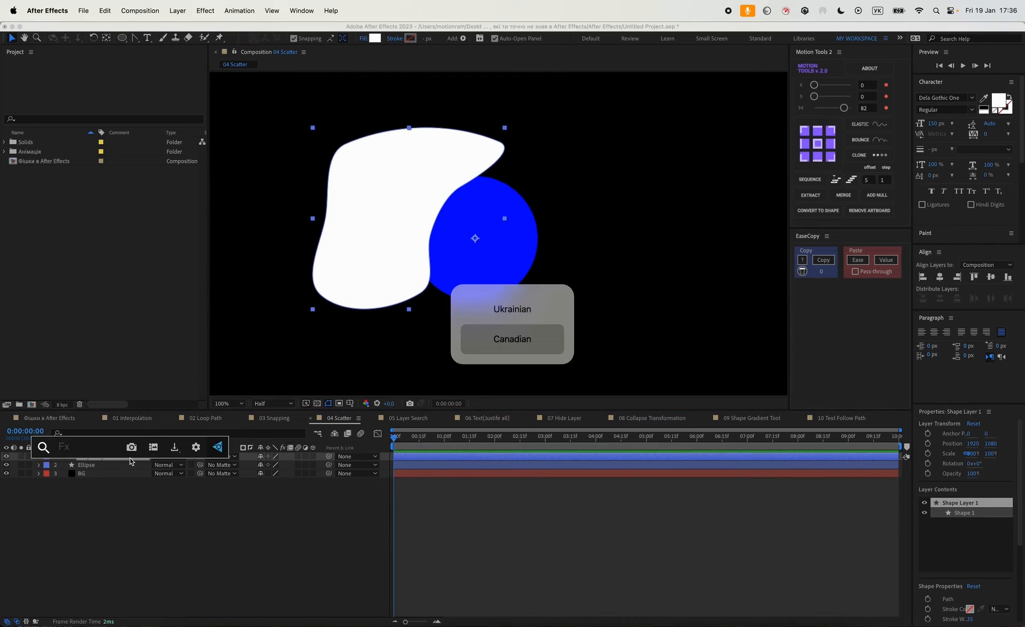
type("blur")
key("Return")
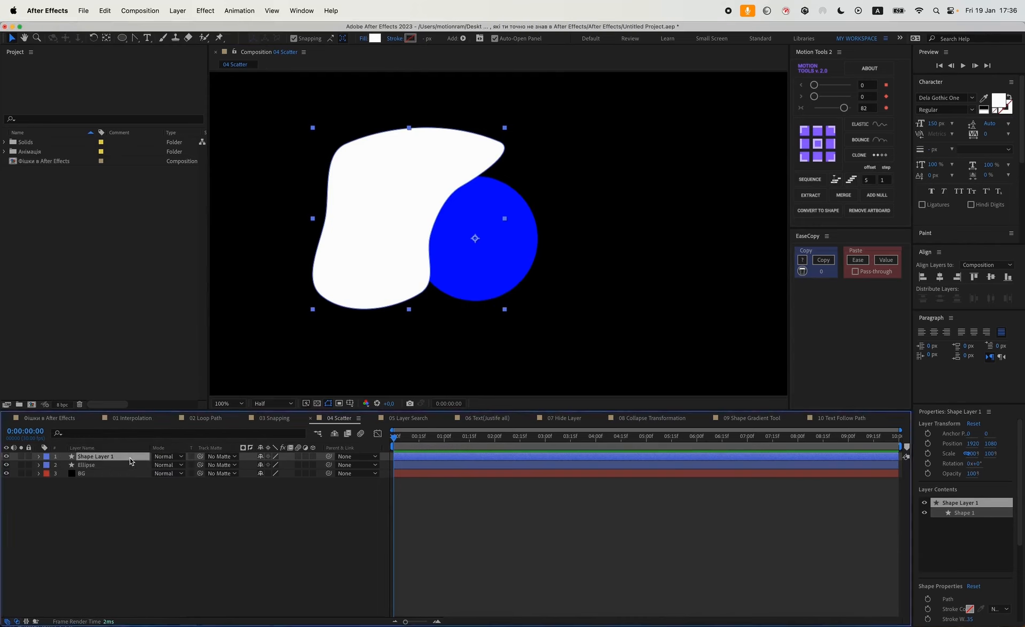
left_click_drag(115, 81, 187, 81)
left_click_drag(829, 130, 824, 132)
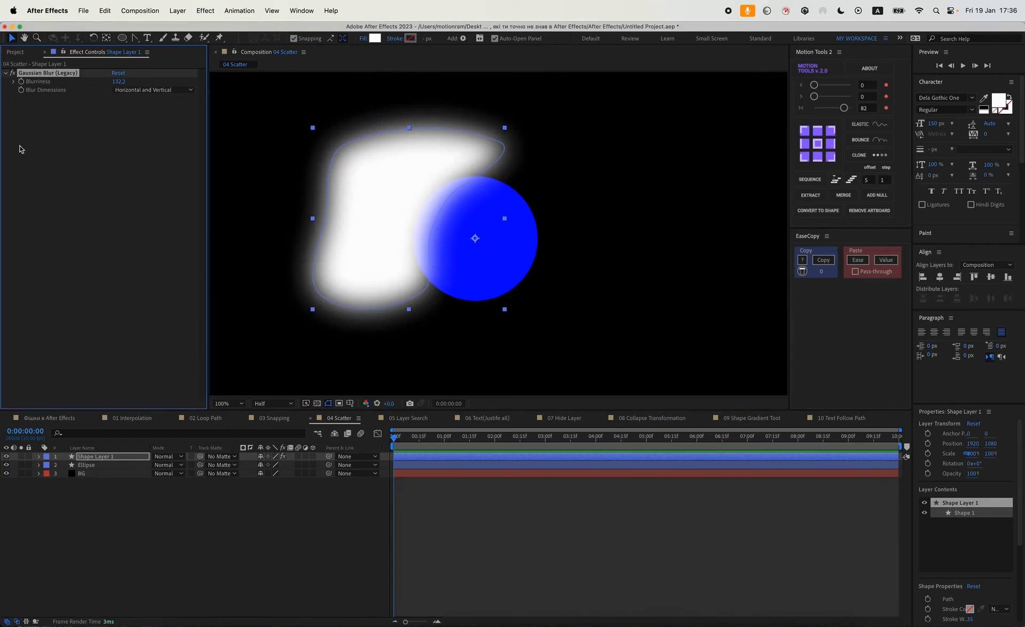
Add the Scatter effect to the shape layer and set Scatter Amount to 462.
key("ctrl+space")
key("ctrl+space")
type("sca")
key("Return")
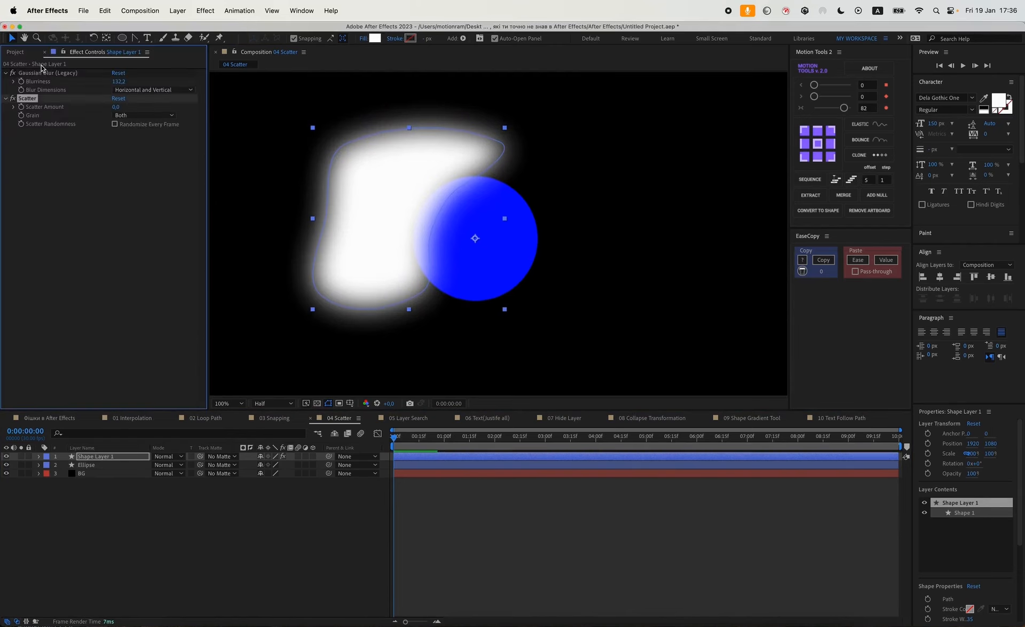
left_click_drag(119, 107, 359, 125)
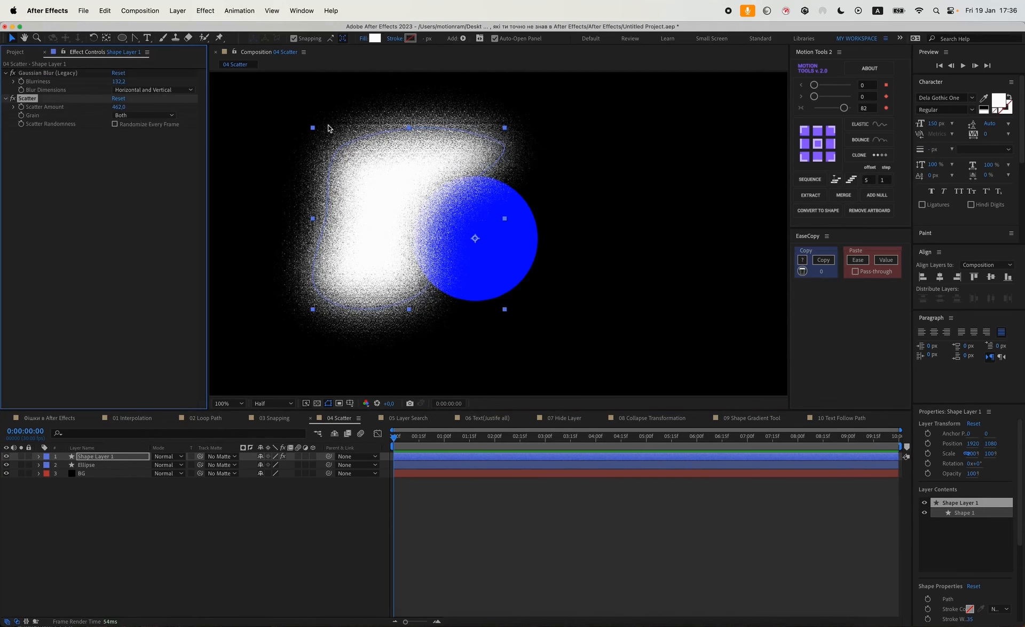
Duplicate the Ellipse layer and set the copy as the track matte of the scattered shape layer.
left_click(114, 496)
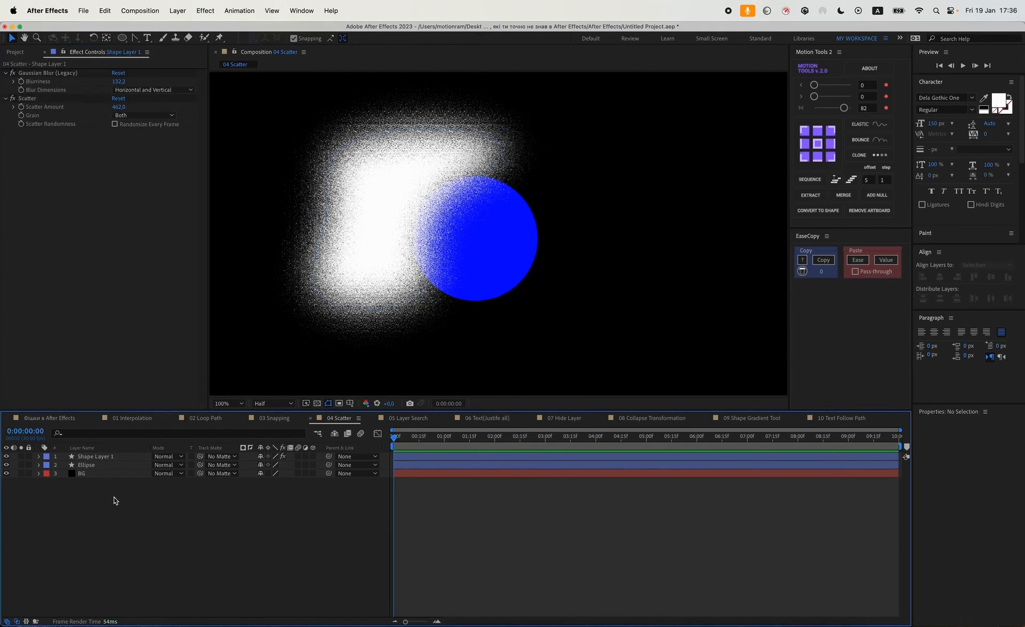
left_click(97, 464)
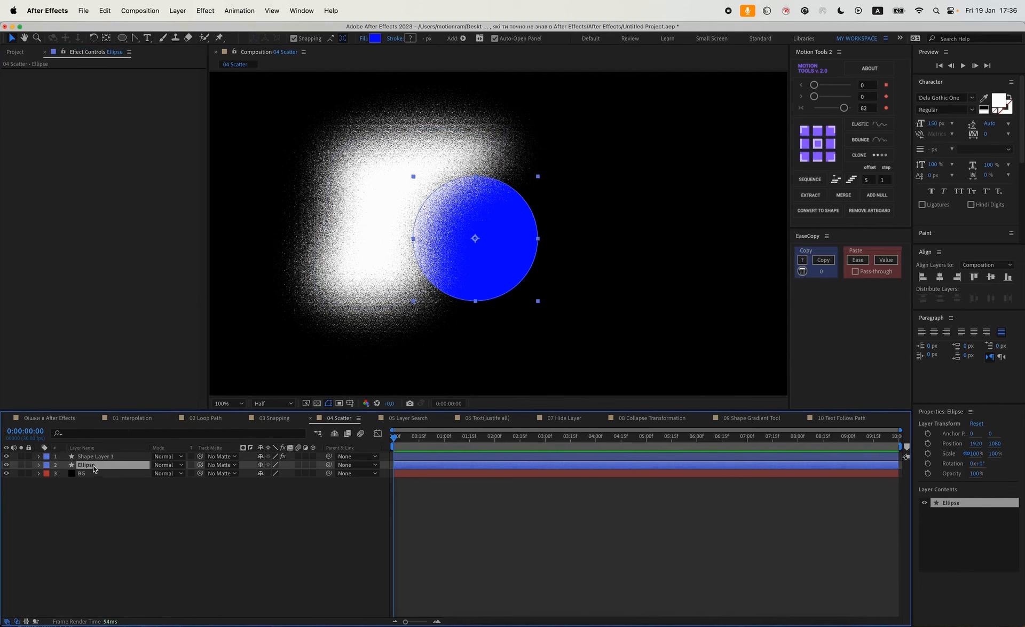
key("super+d")
left_click(140, 497)
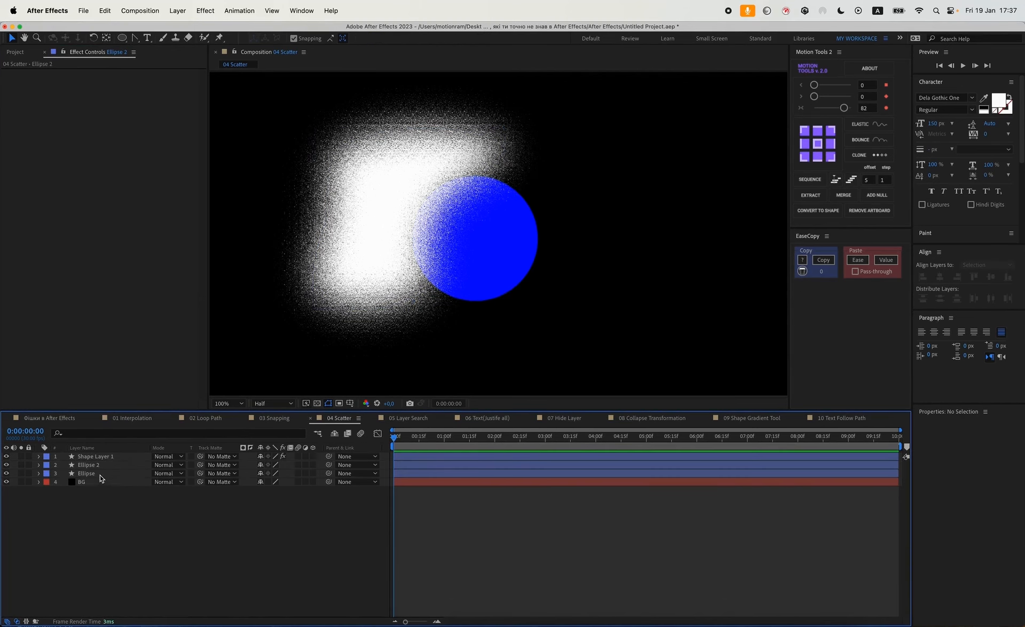
left_click(92, 459)
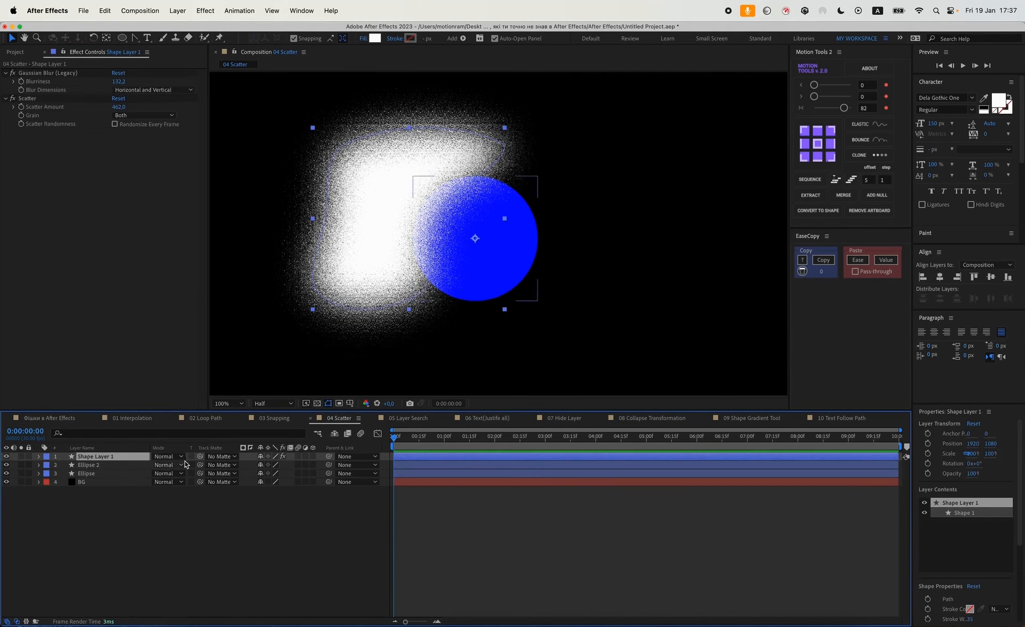
left_click_drag(200, 456, 100, 464)
left_click(342, 531)
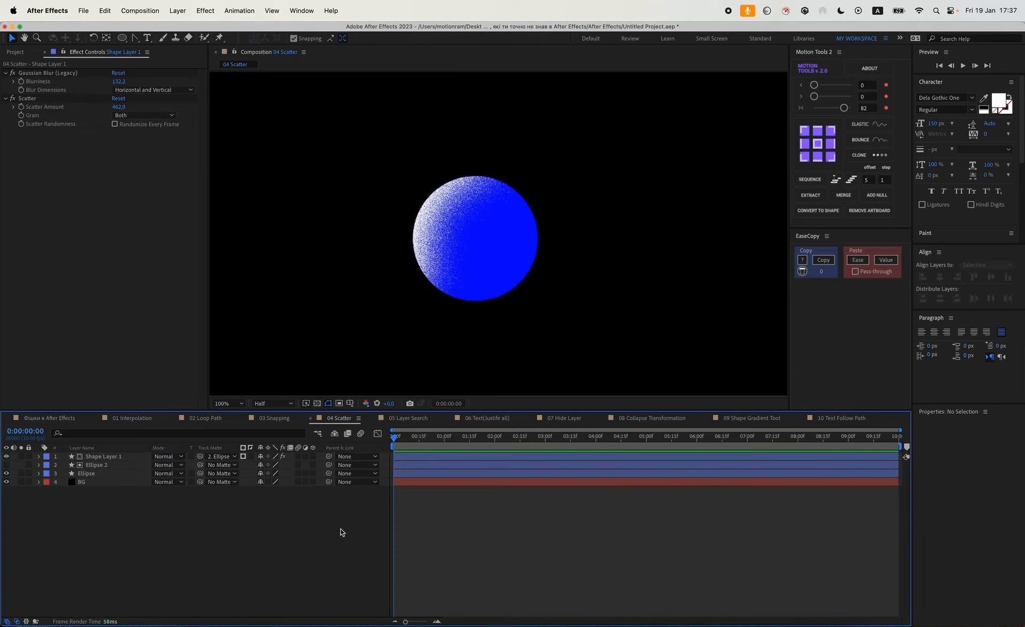
Apply Posterize Time to the shape layer with a frame rate of 12, placed above Scatter.
left_click(106, 460)
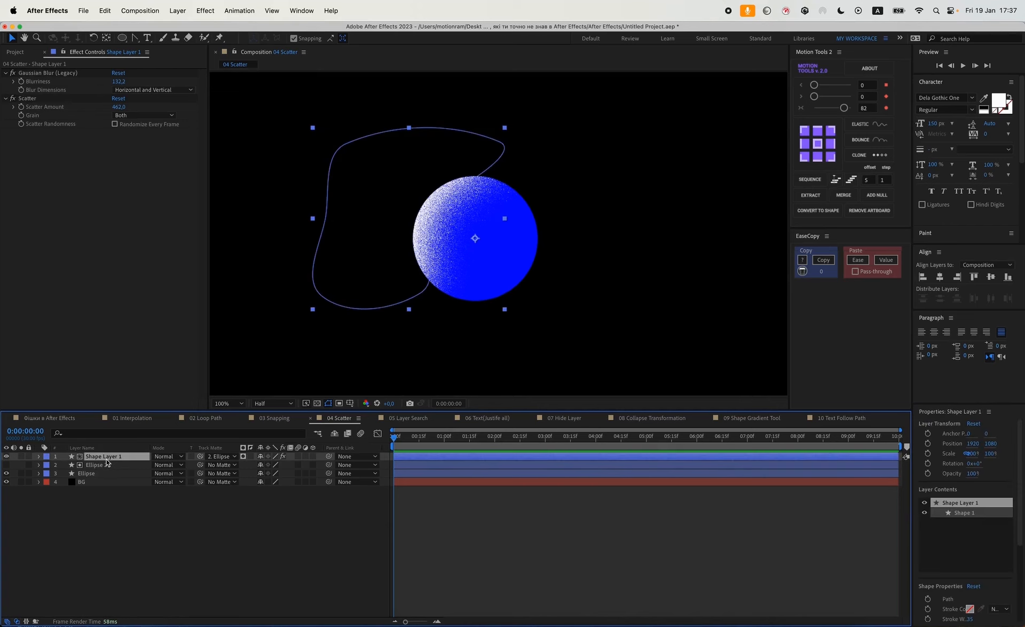
key("ctrl+space")
key("ctrl+space")
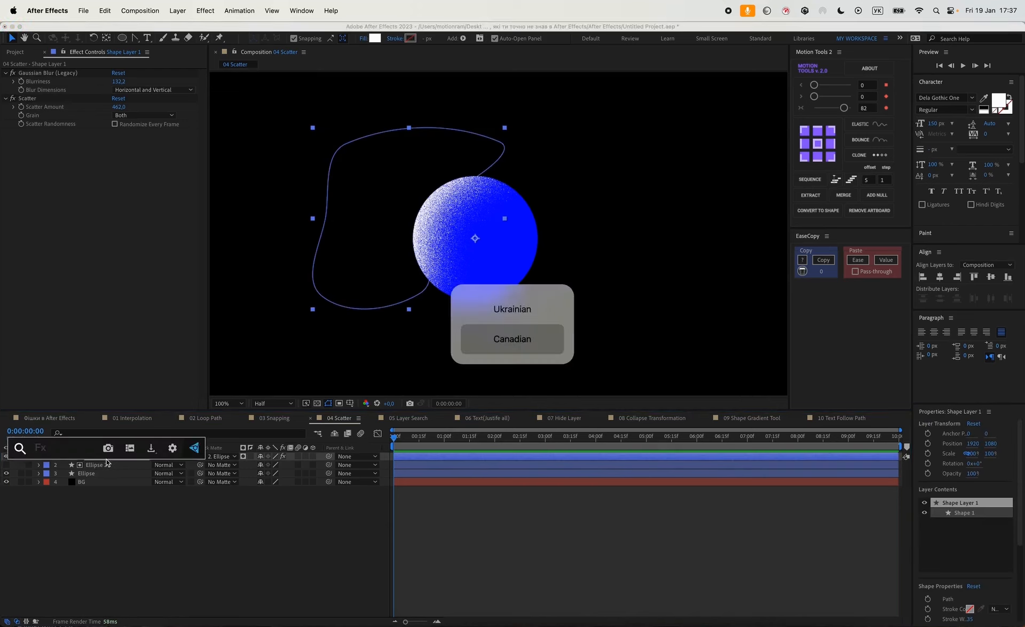
type("pos")
key("Return")
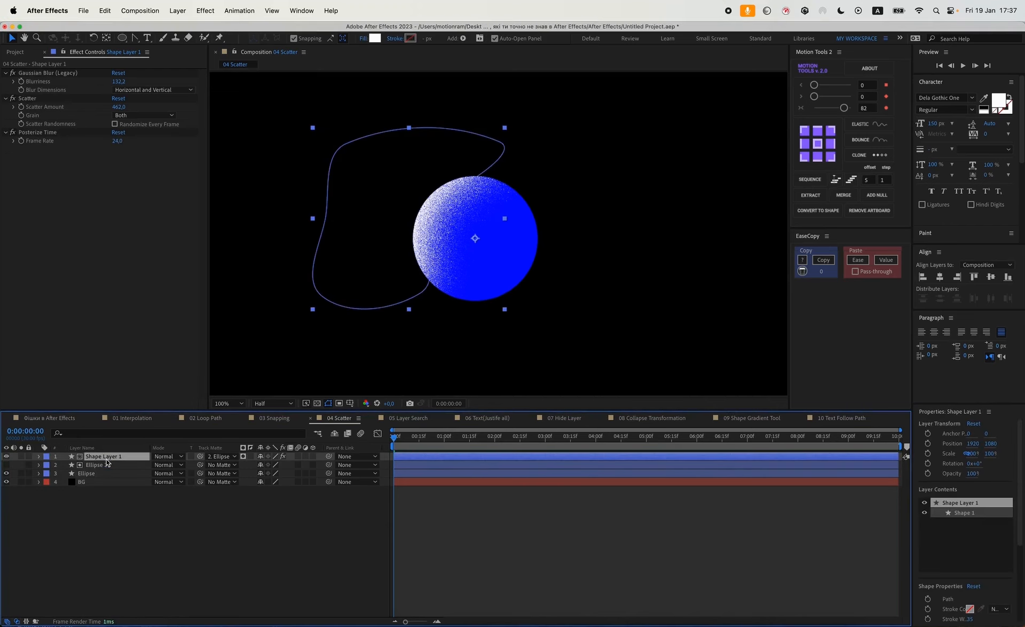
left_click(116, 141)
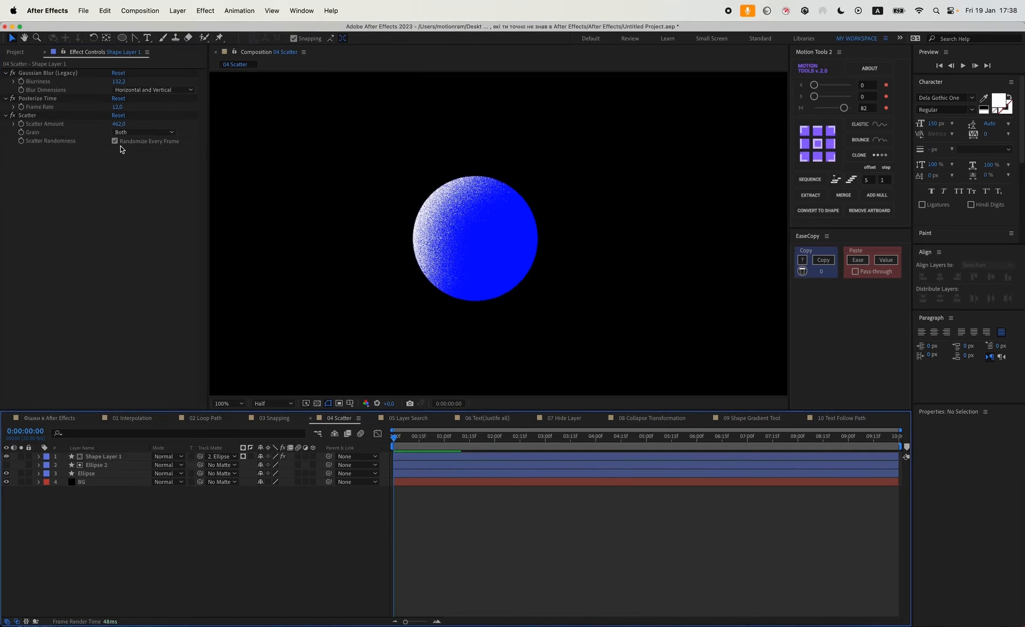
Enable Randomize Every Frame on the Scatter effect.
left_click(116, 145)
left_click(115, 142)
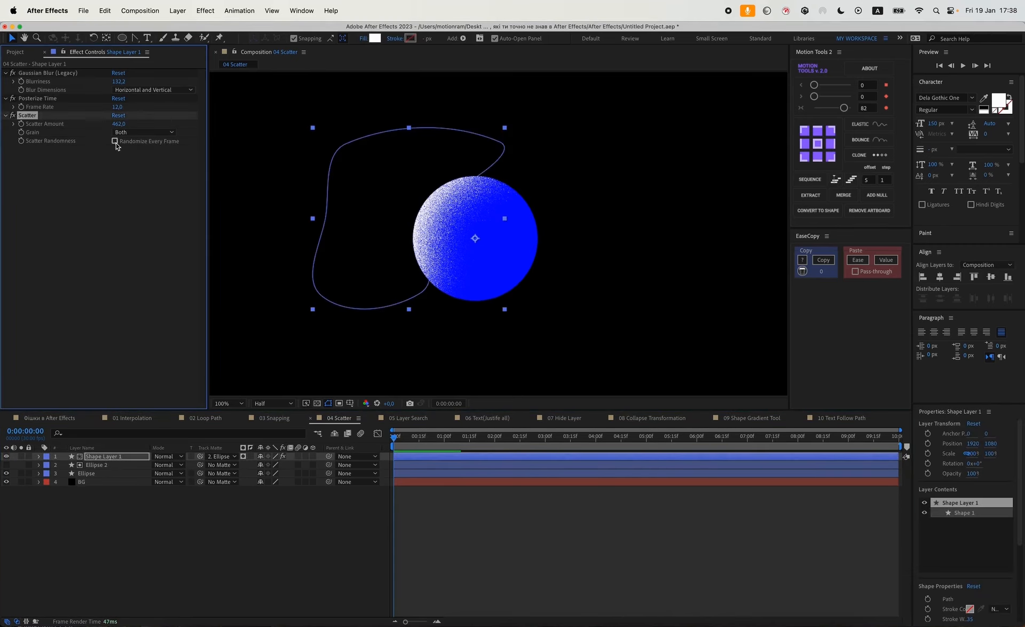
left_click(115, 142)
Play back the composition from the start to preview the scattering effect.
left_click(425, 463)
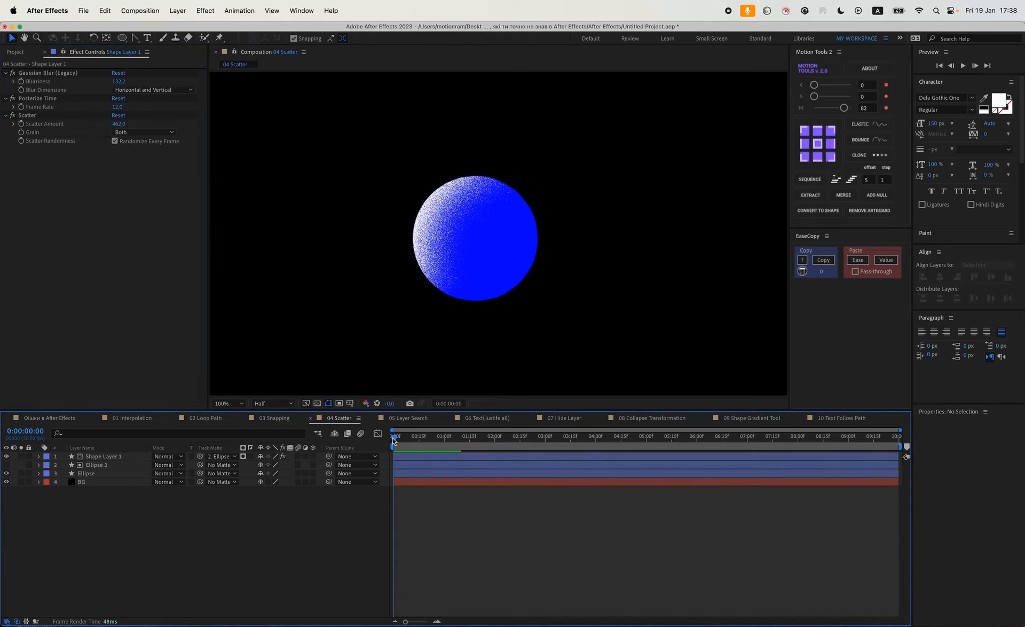
key("space")
scroll(527, 272, "down", 2)
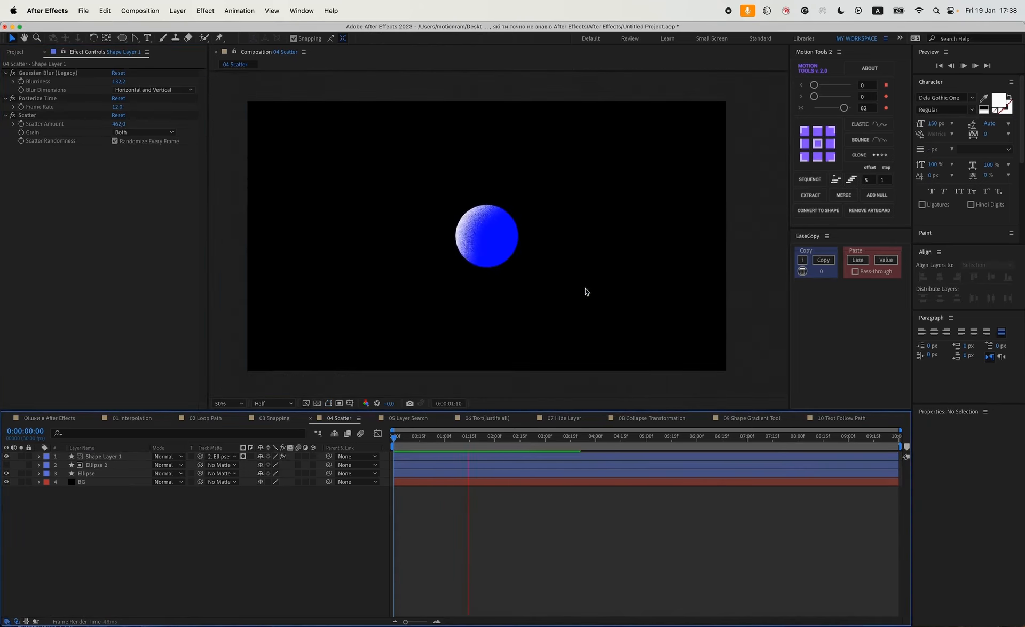
Open the 05 Layer Search composition.
left_click(409, 418)
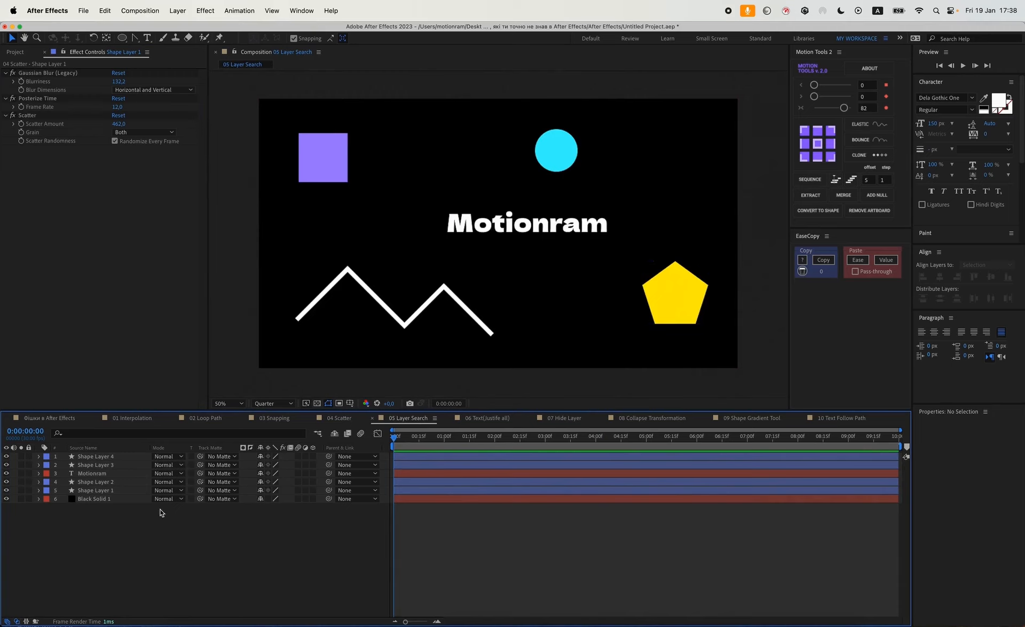
left_click(130, 432)
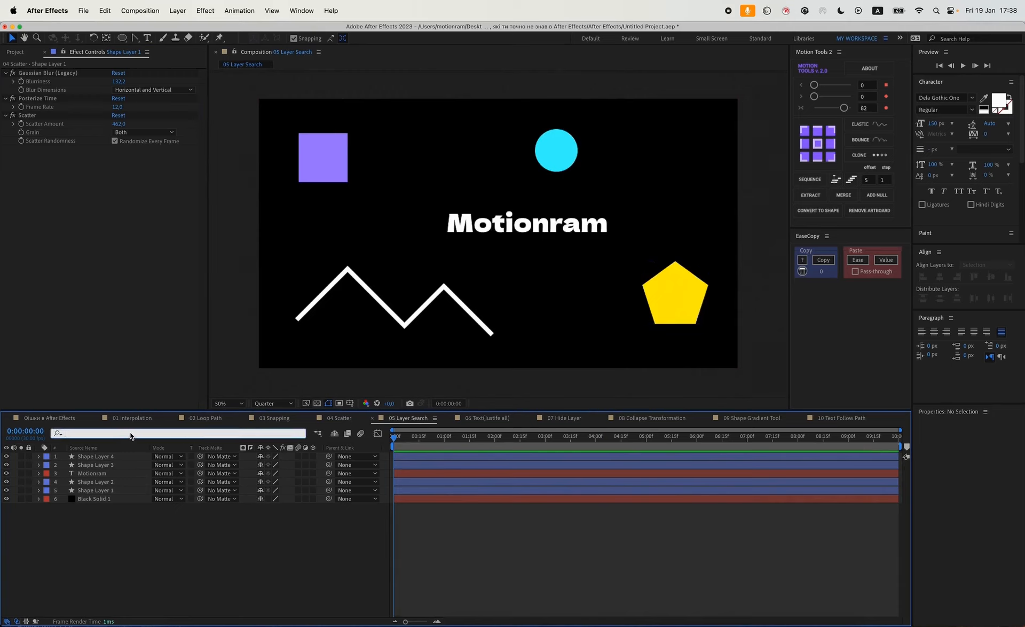
left_click(115, 546)
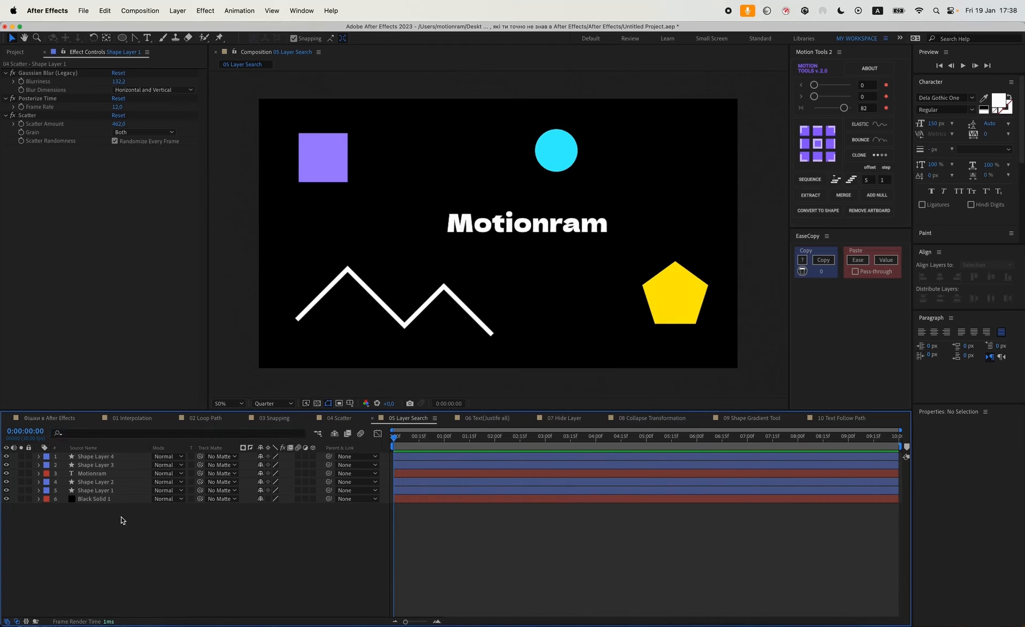
Reveal and hide the Position property of each layer in the timeline.
left_click(113, 498)
key("p")
left_click(111, 490)
key("p")
left_click(111, 481)
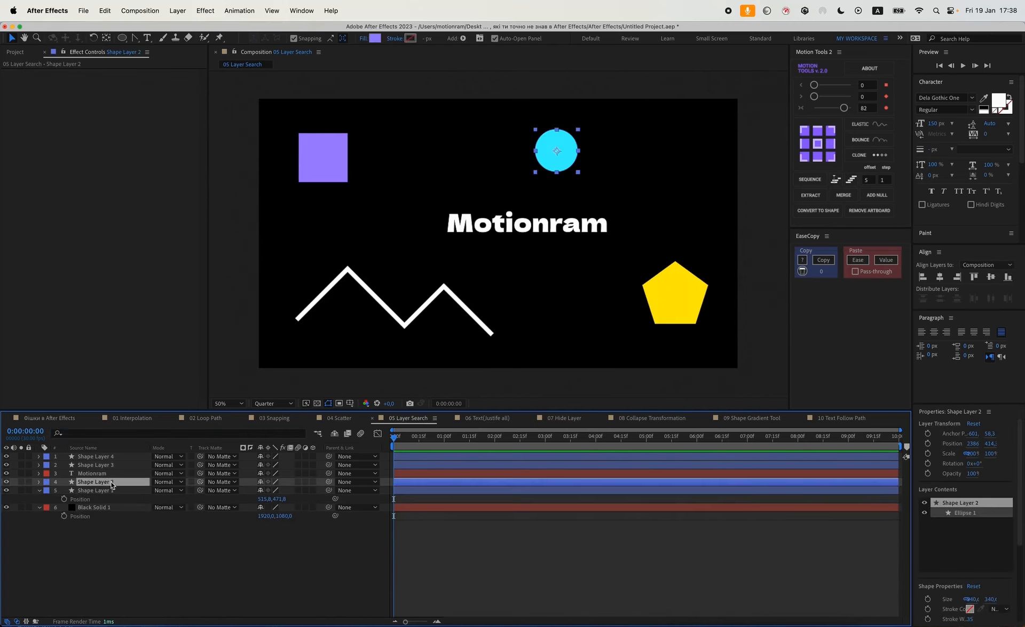
left_click(91, 473)
key("p")
left_click_drag(149, 550, 100, 454)
key("p")
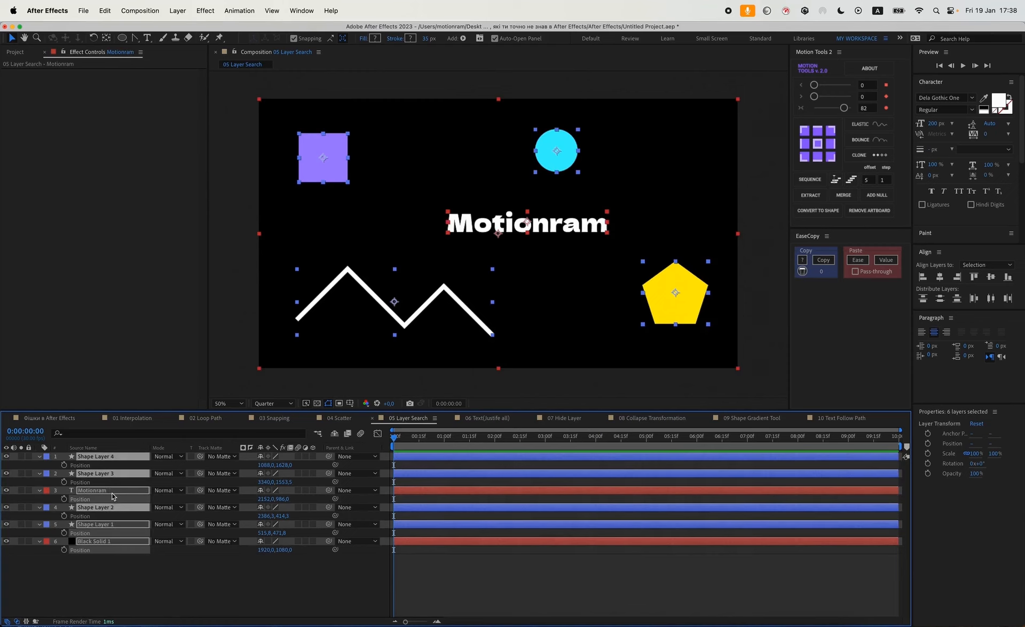
left_click(179, 565)
key("p")
Expand Shape Layer 3's contents, stroke, fill and transform groups to browse its properties, then collapse them.
left_click(39, 464)
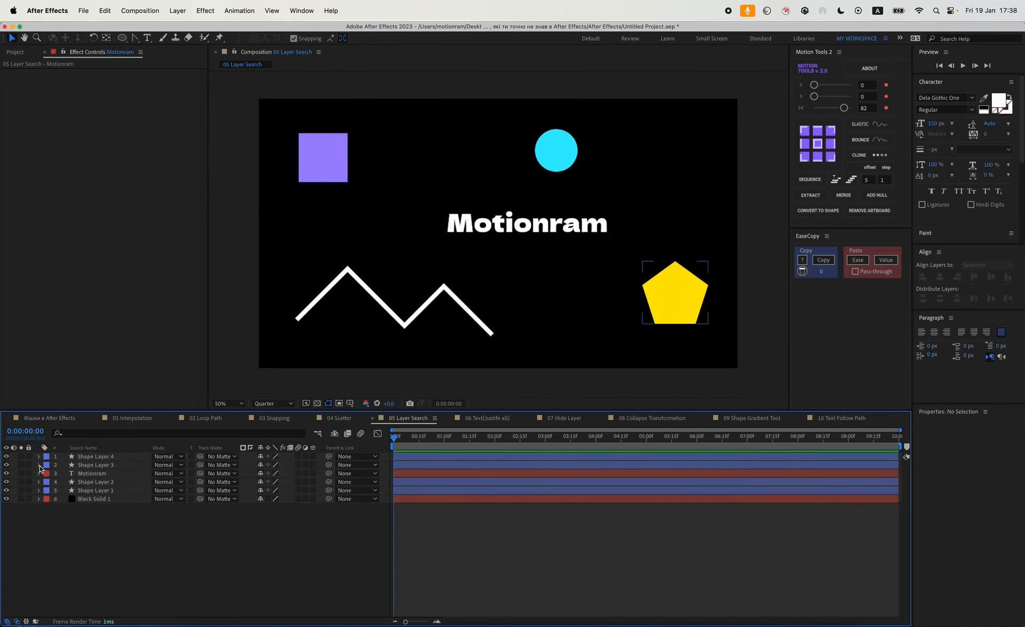
left_click(48, 474)
left_click(57, 482)
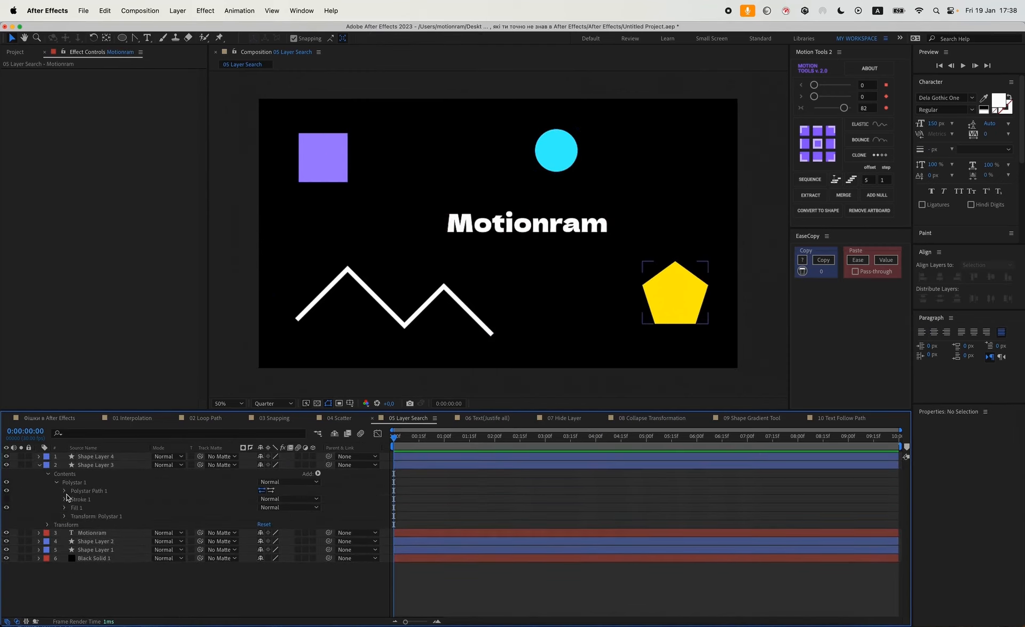
left_click(65, 517)
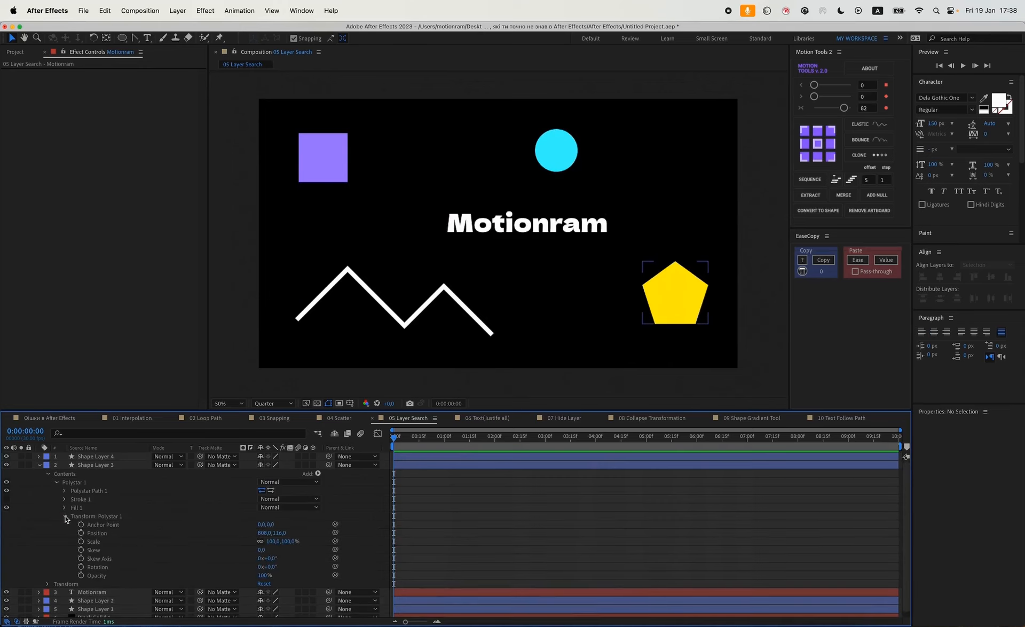
left_click(65, 516)
left_click(64, 507)
left_click(65, 508)
left_click(64, 508)
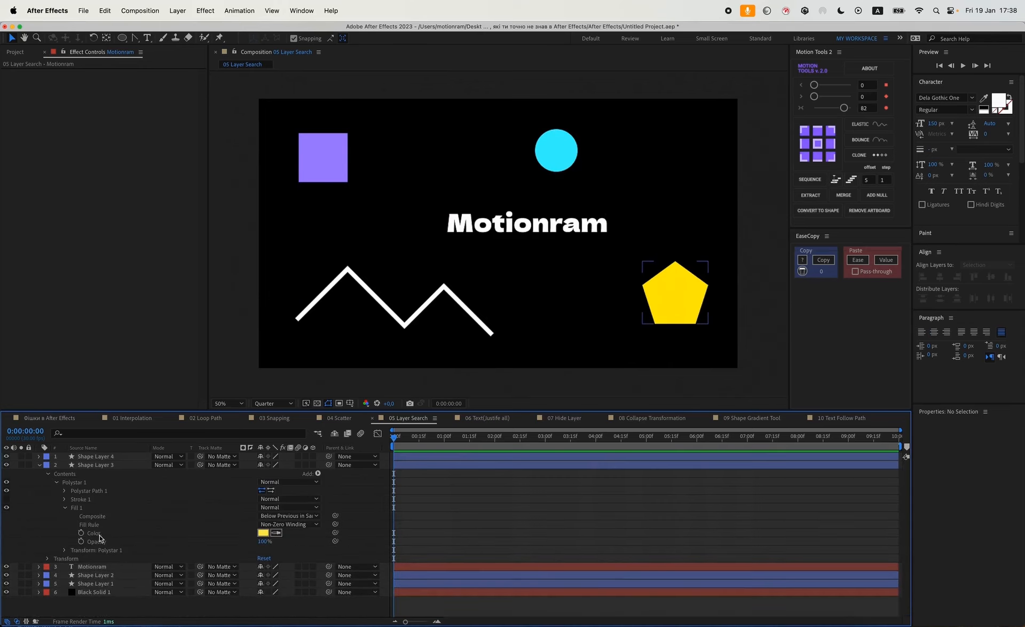
left_click(64, 507)
left_click(65, 499)
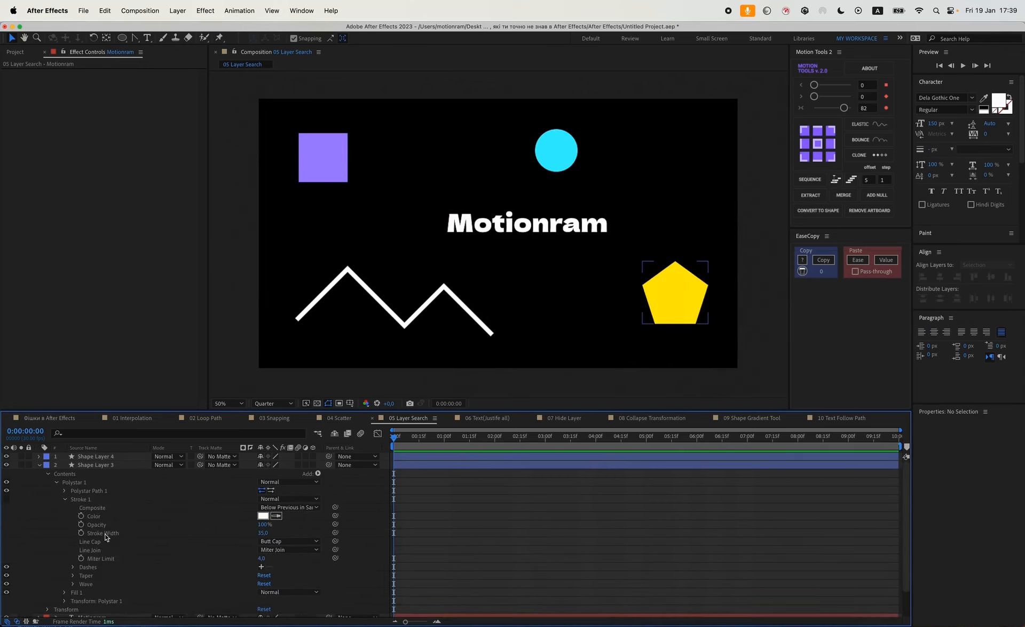
left_click(65, 499)
left_click(57, 482)
left_click(48, 474)
left_click(39, 464)
Select all layers and search the timeline for "stroke wi" to show only Stroke Width properties.
left_click_drag(134, 545, 84, 428)
left_click(89, 433)
type("stor")
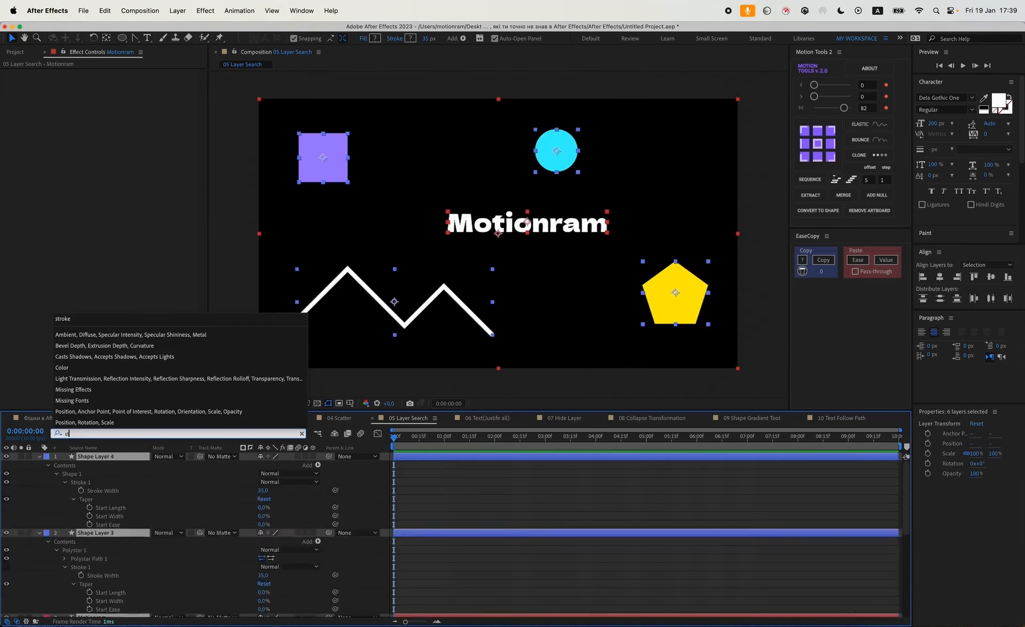
key("BackSpace")
type("ro")
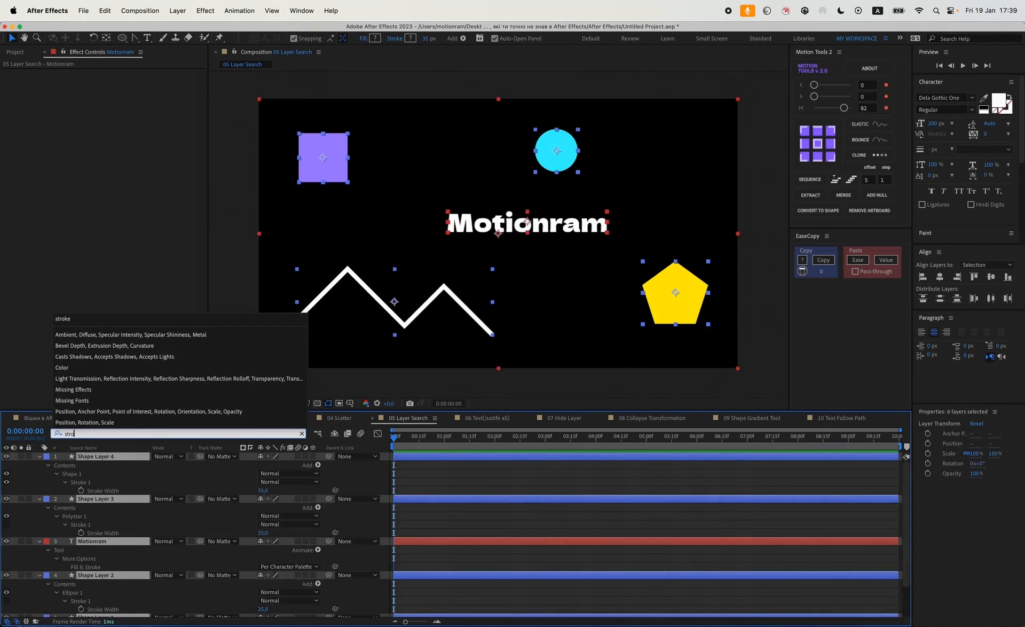
type("ke wi")
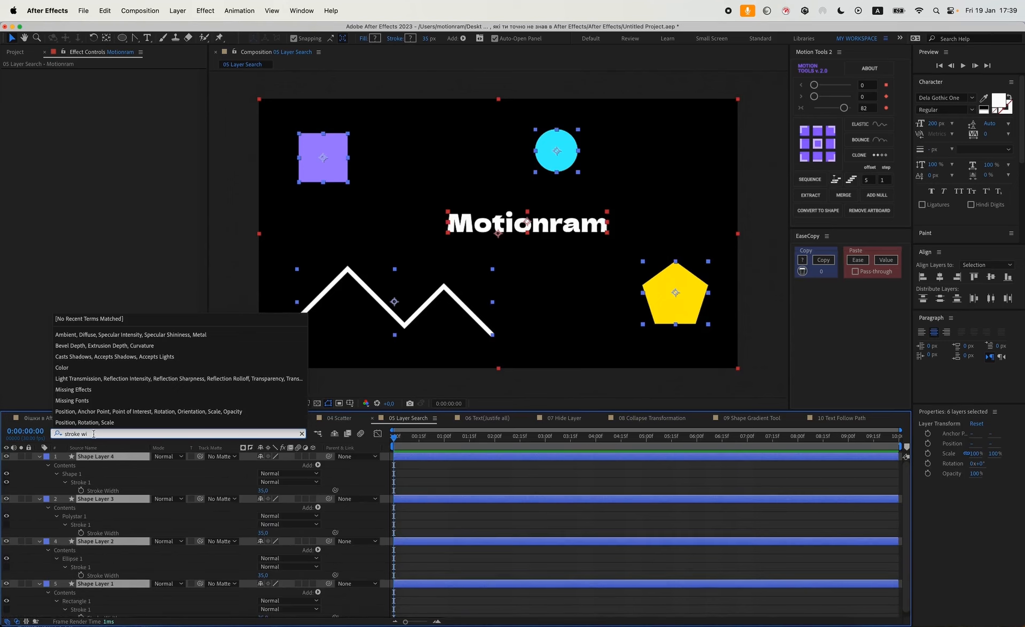
left_click(353, 521)
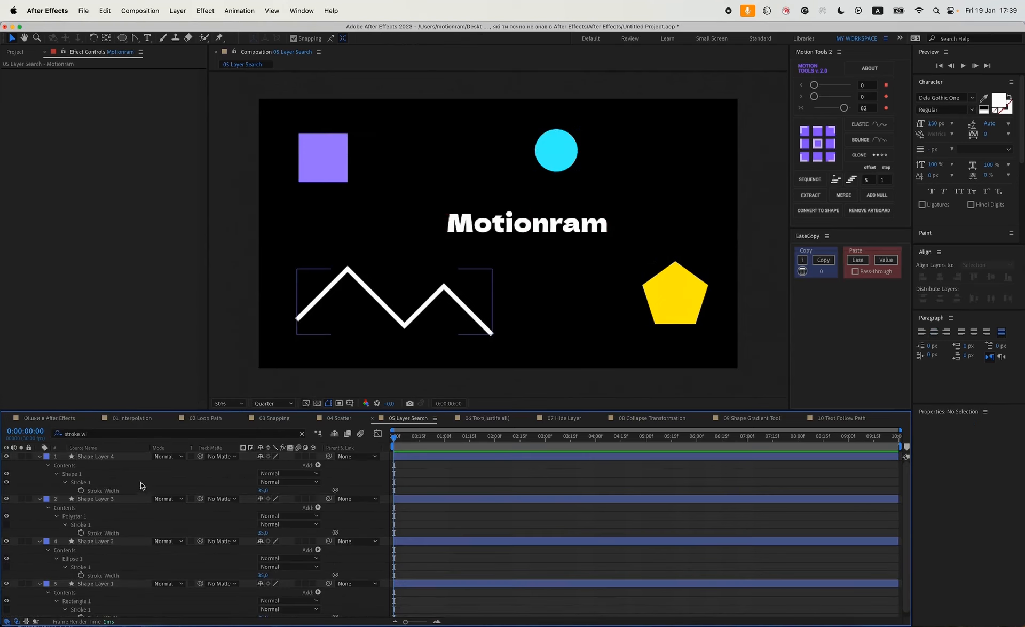
scroll(136, 488, "down", 1)
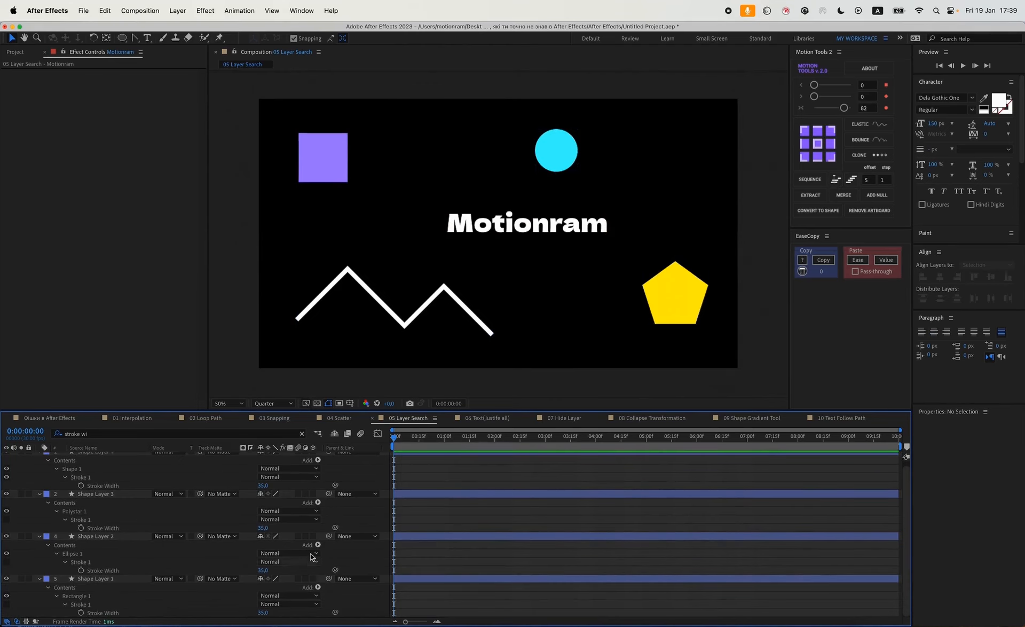
left_click(356, 466)
Open the 06 Text(Justify all) composition, type three lines of sample point text, and delete that text layer.
key("super+t")
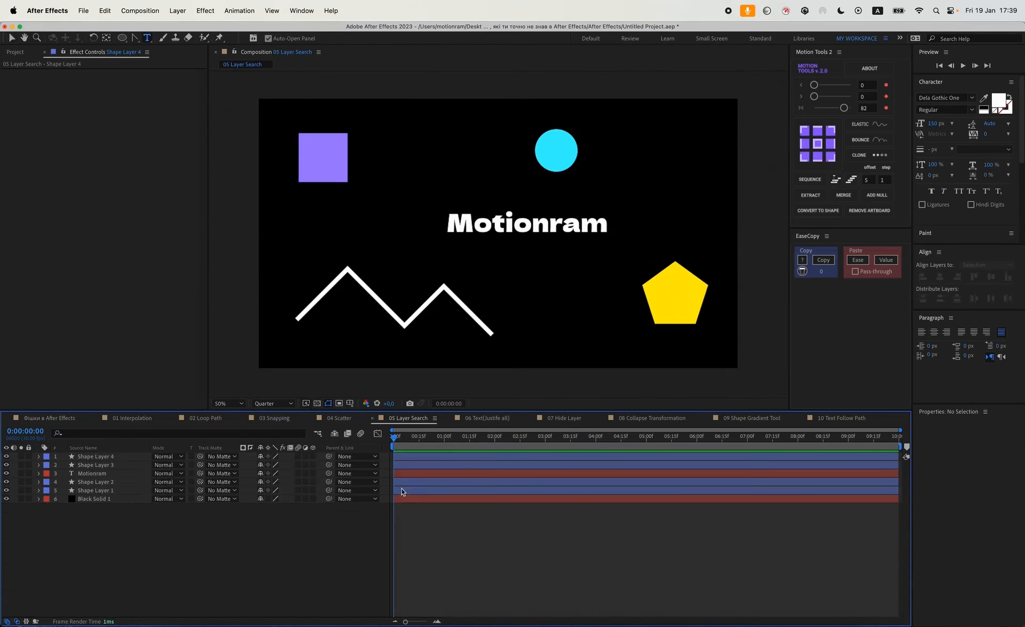
left_click(482, 420)
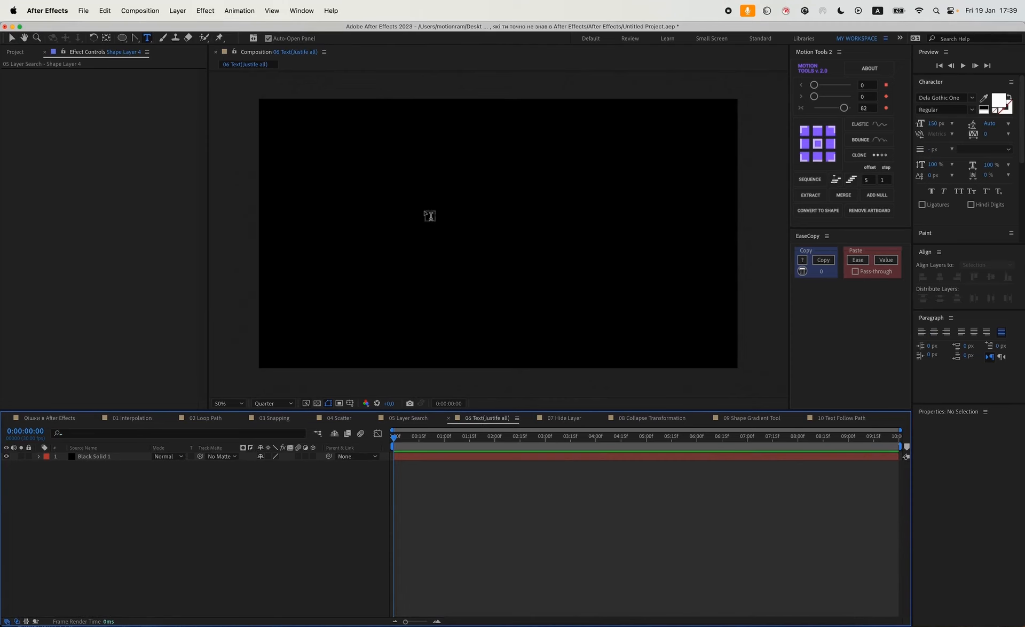
left_click(430, 215)
type("dfsofio")
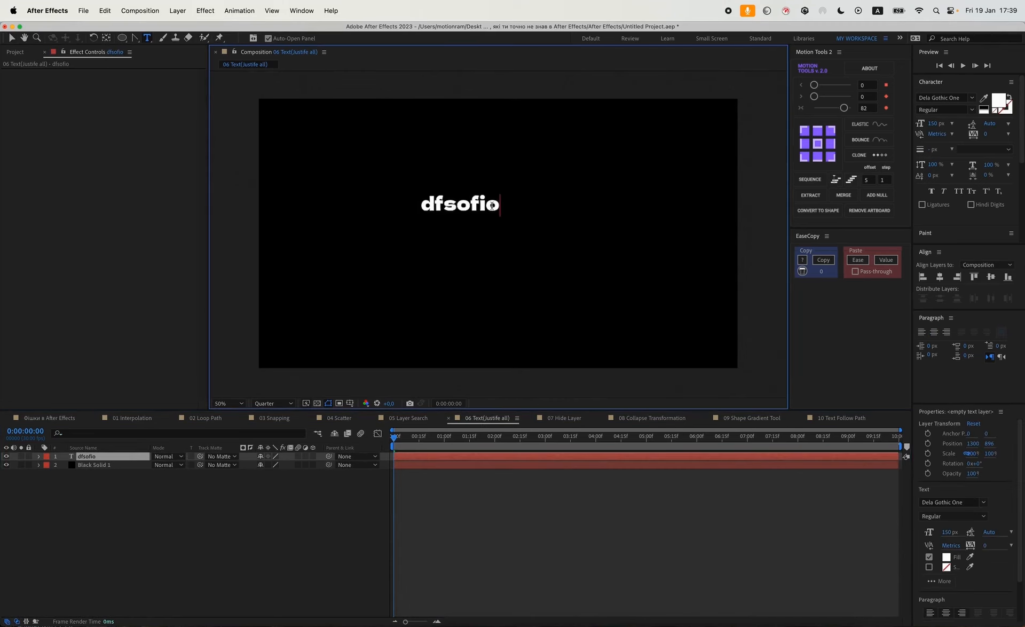
key("Return")
type("fddsfdsfds")
key("Return")
type("fdsfdfsdfs")
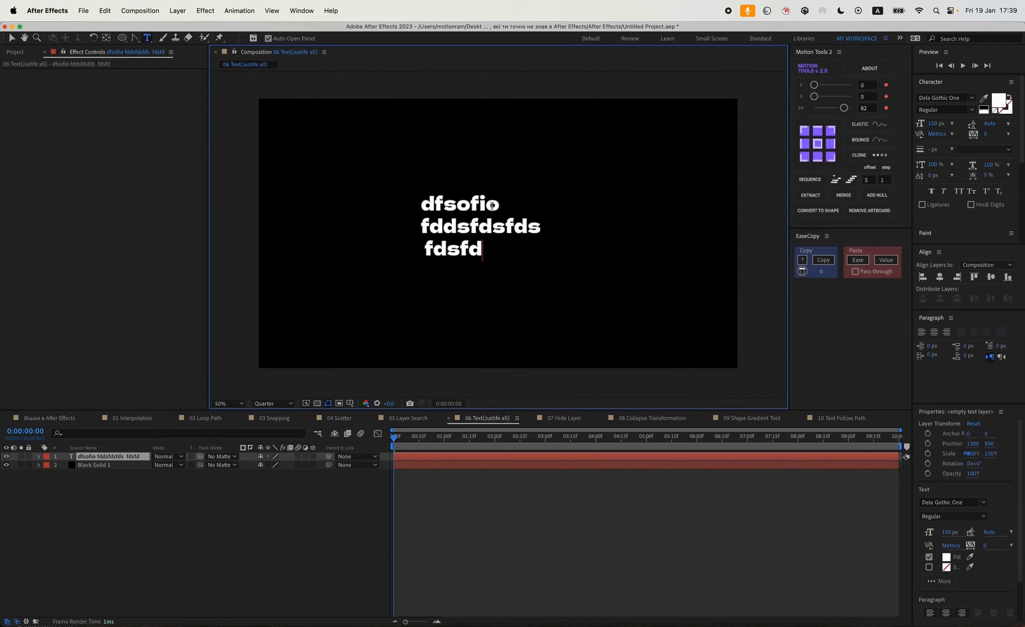
left_click(127, 456)
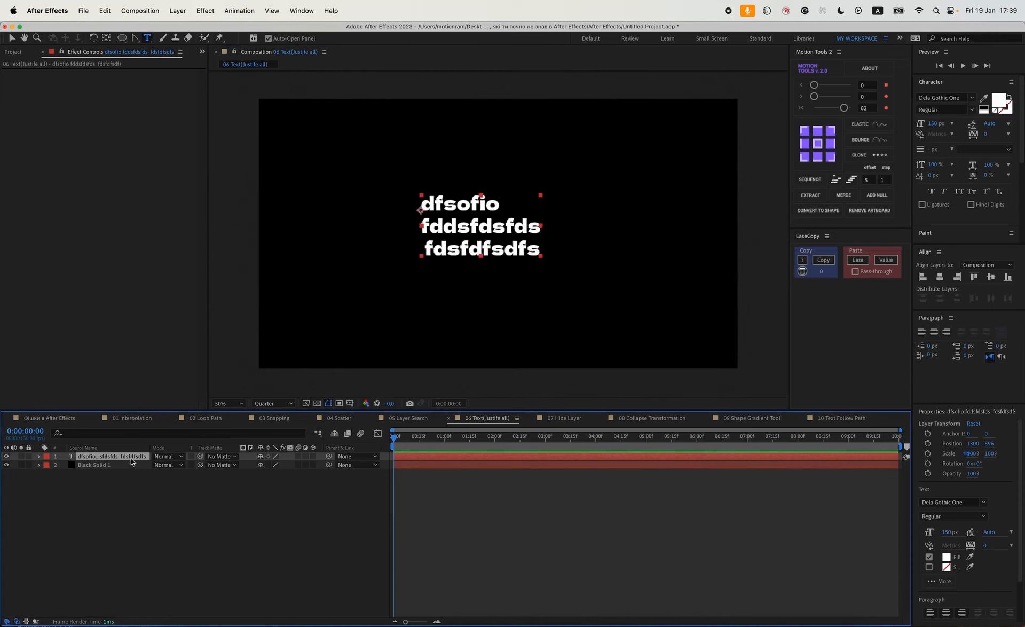
key("Delete")
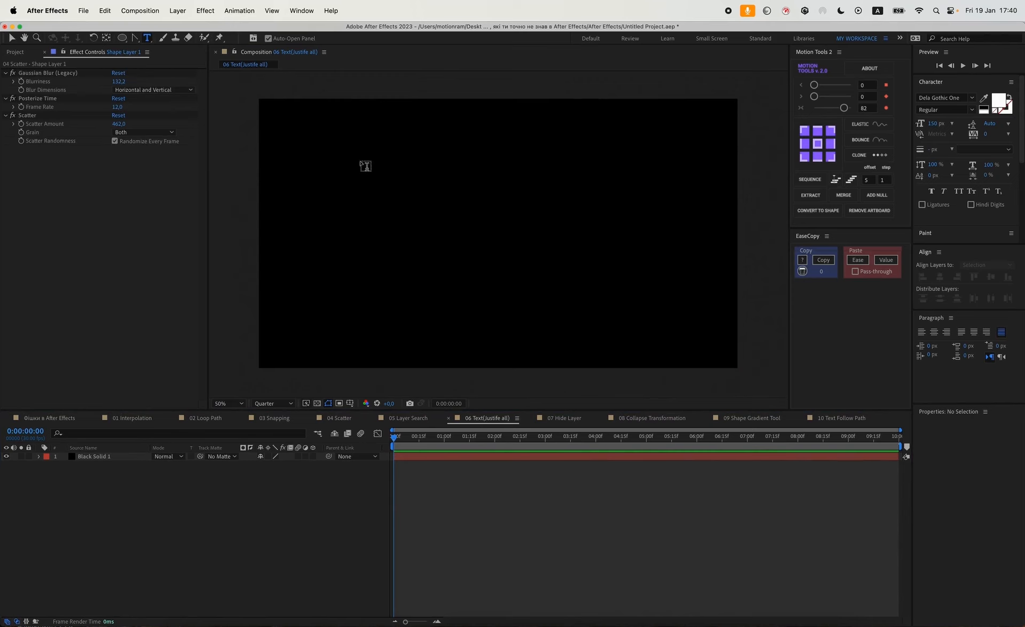
Draw a paragraph text box mid-frame and paste the text "сьогоднішній урок про круті фішки в афтер еффекс в 2024 році".
left_click_drag(350, 161, 645, 275)
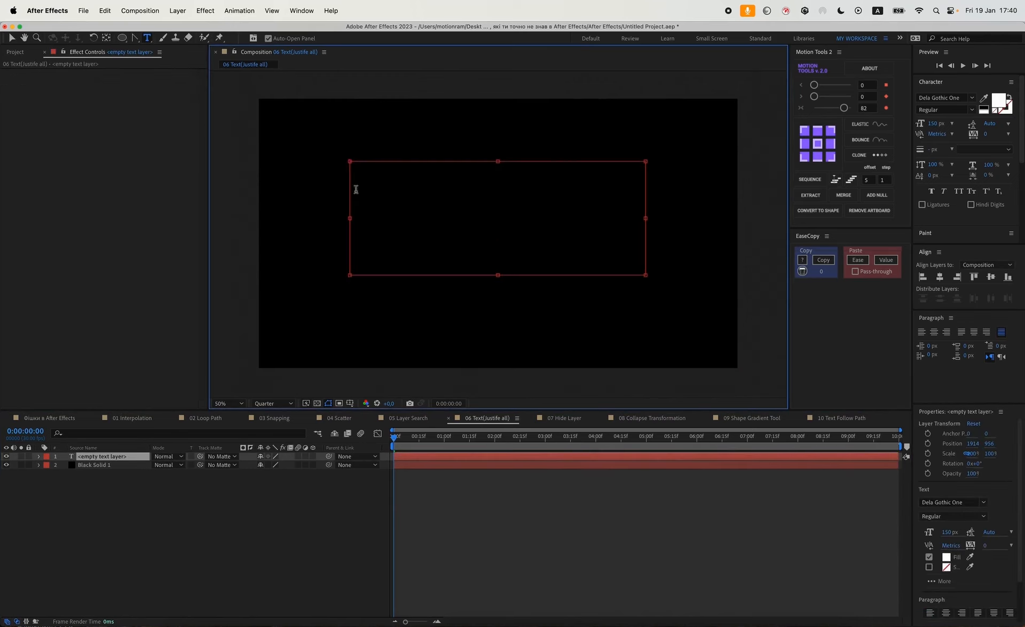
left_click_drag(499, 277, 500, 254)
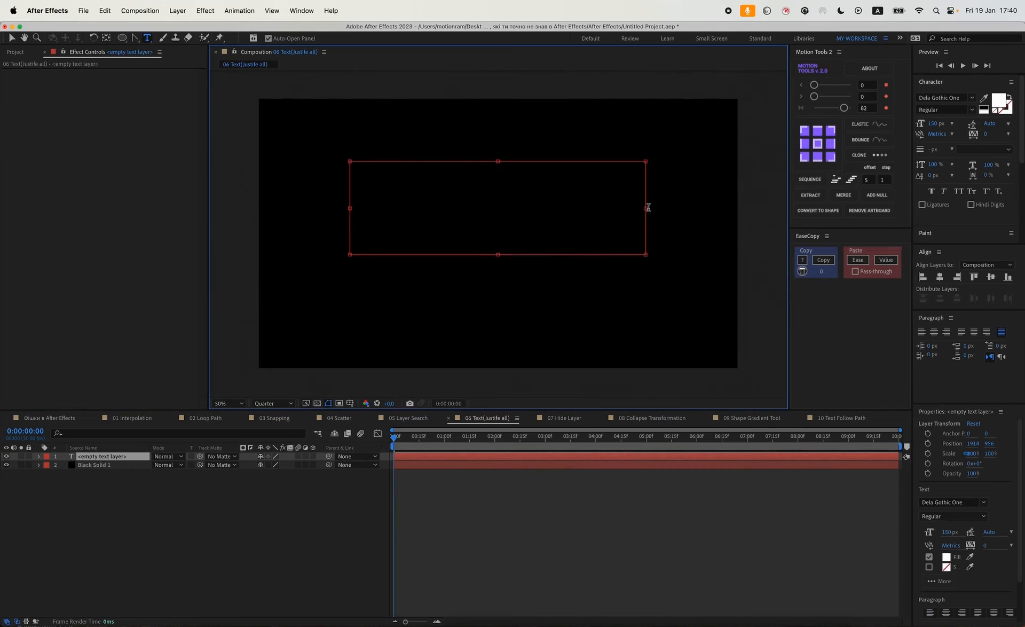
left_click_drag(647, 208, 645, 220)
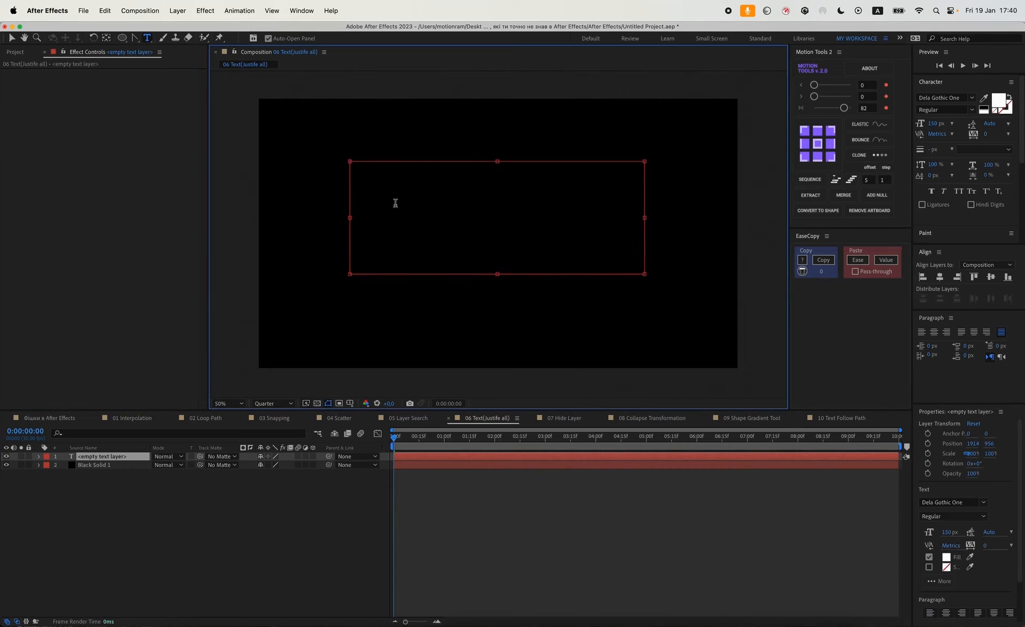
type("сьогоднішній урок про круті фішки в афтер еффекс в 2024 році")
Compare paragraph alignment options on the text and finish with Justify All.
key("super+a")
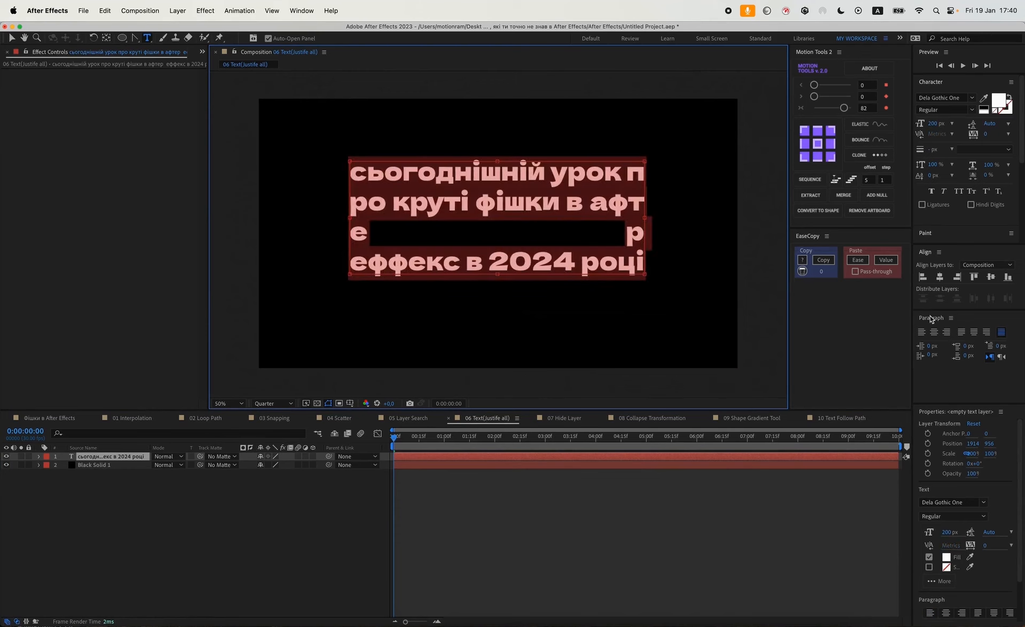
left_click(988, 335)
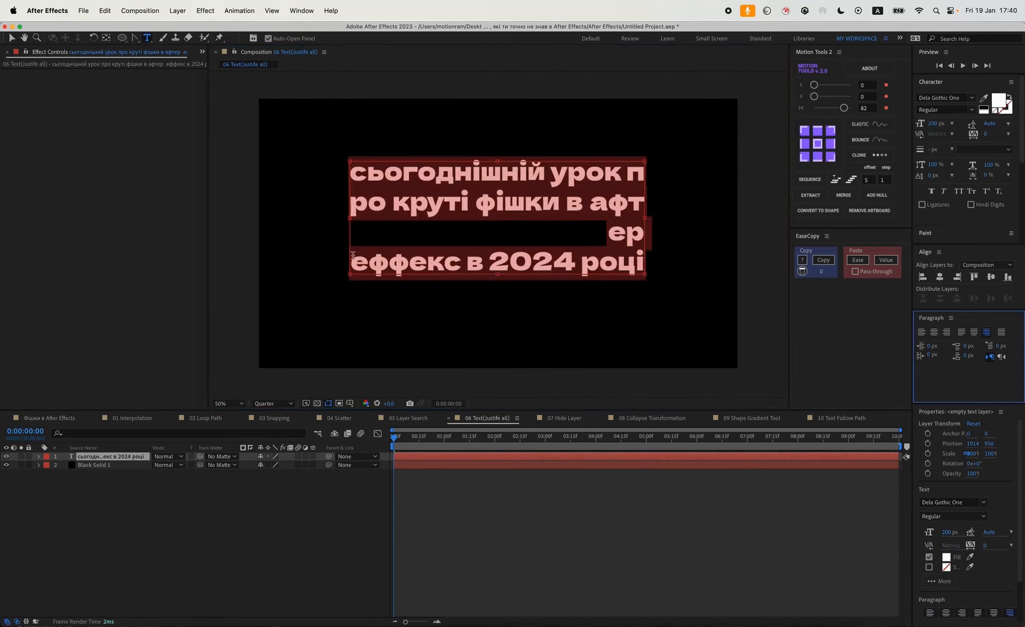
left_click(1001, 332)
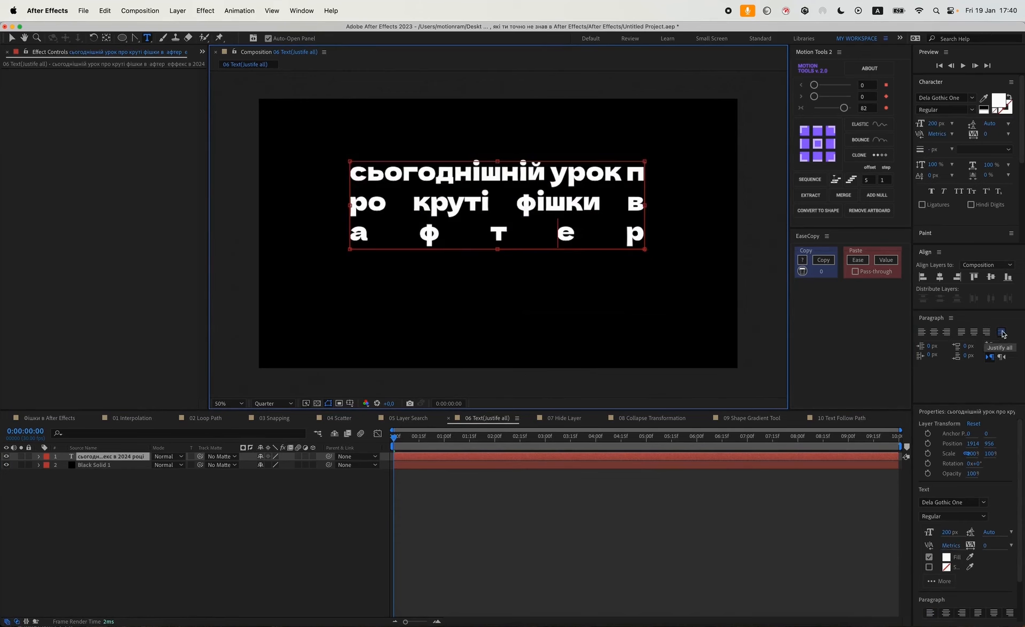
key("super+a")
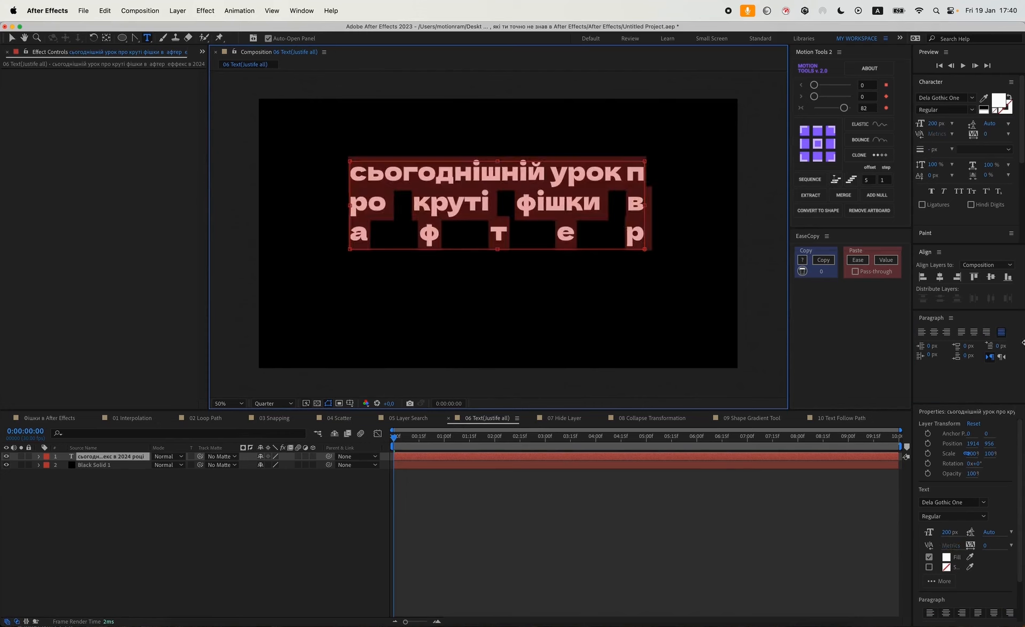
left_click(934, 331)
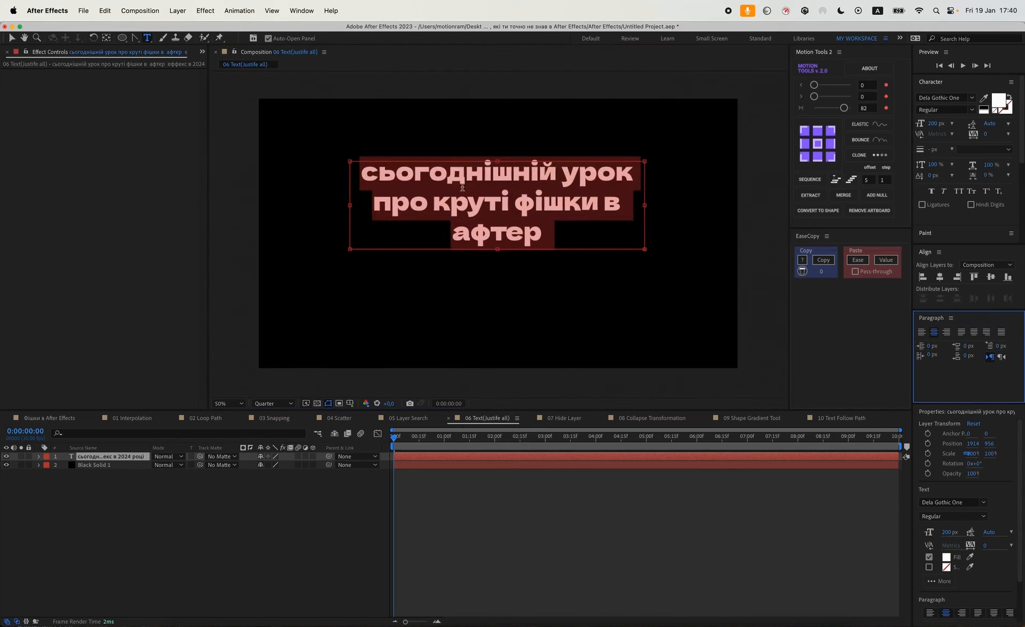
left_click(533, 527)
double_click(492, 215)
left_click(1001, 332)
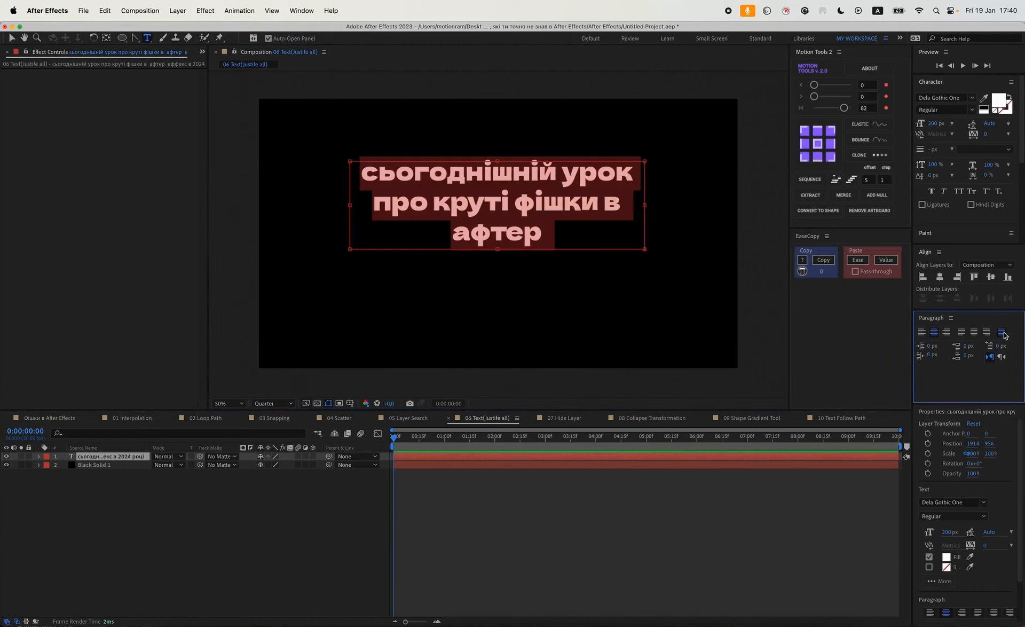
left_click(546, 511)
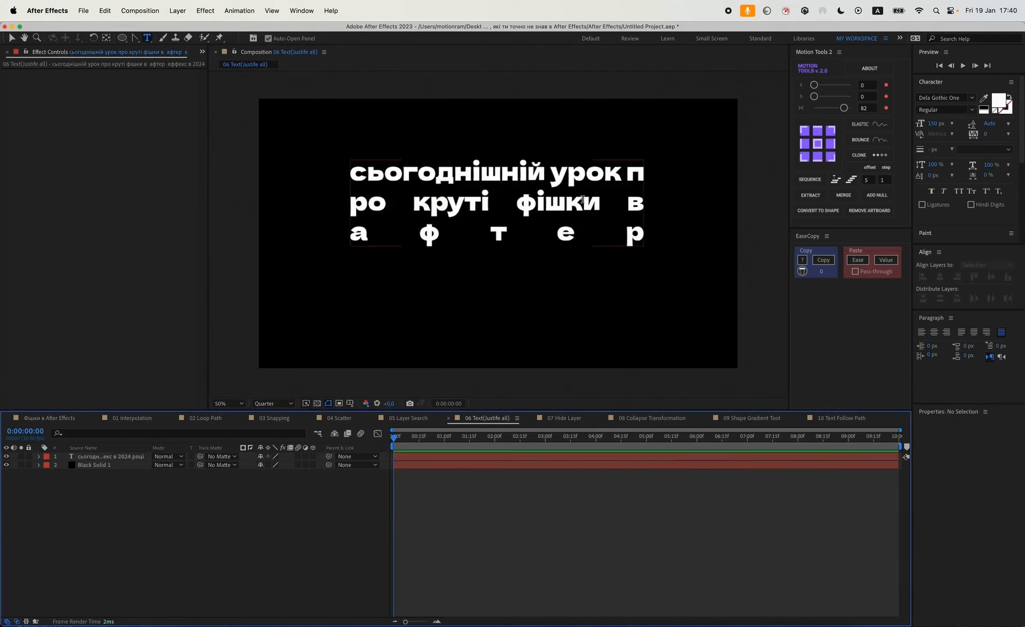
Open the 07 Hide Layer composition and animate the text layer's Position, starting lower at 1920, 1442.
left_click(562, 418)
key("v")
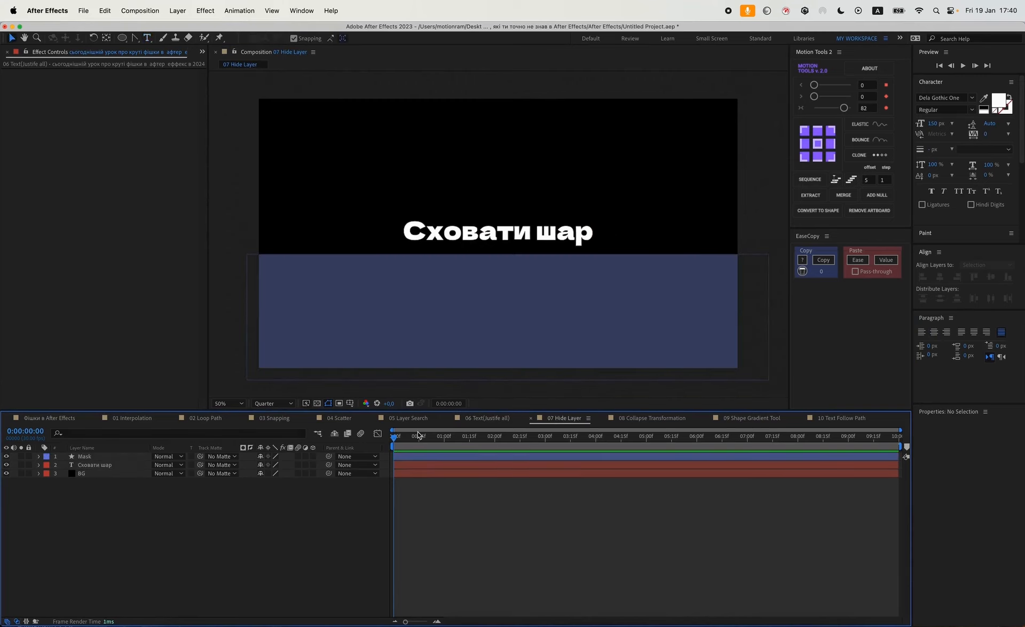
left_click(95, 465)
key("alt+shift+p")
left_click(462, 438)
left_click_drag(464, 441, 469, 439)
left_click(14, 473)
left_click(6, 474)
left_click_drag(283, 474, 457, 481)
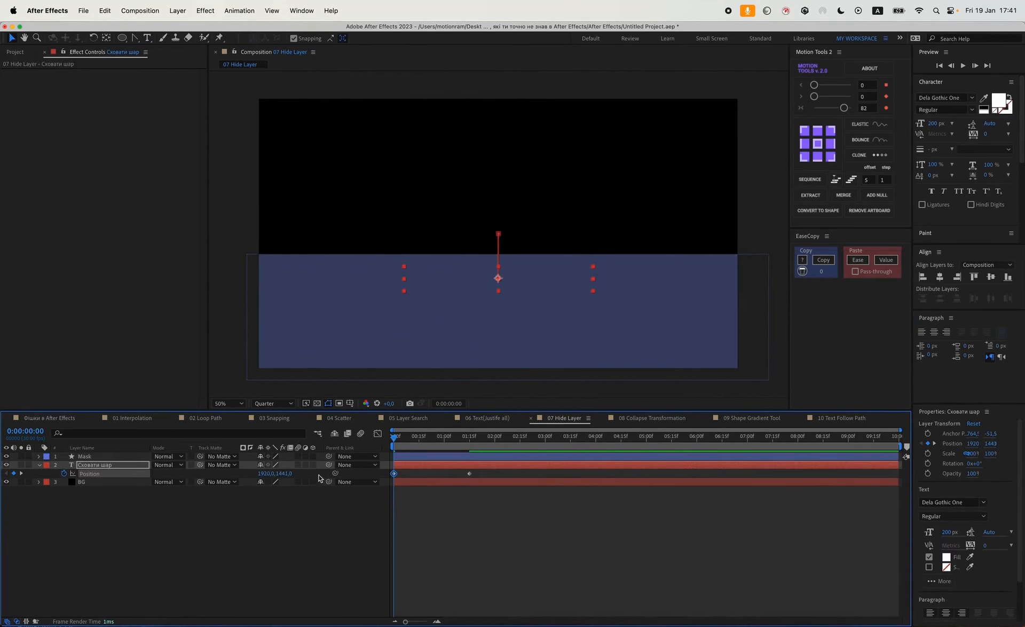
Set the Mask layer as the track matte of the text layer.
left_click_drag(200, 465, 83, 457)
left_click(428, 509)
Apply easing to the text layer's Position keyframes with Motion Tools.
left_click_drag(493, 471, 388, 486)
left_click(849, 110)
left_click(511, 511)
Preview the animation, then mark the Mask and BG layers as shy and hide shy layers in the timeline.
key("space")
key("space")
left_click(103, 459)
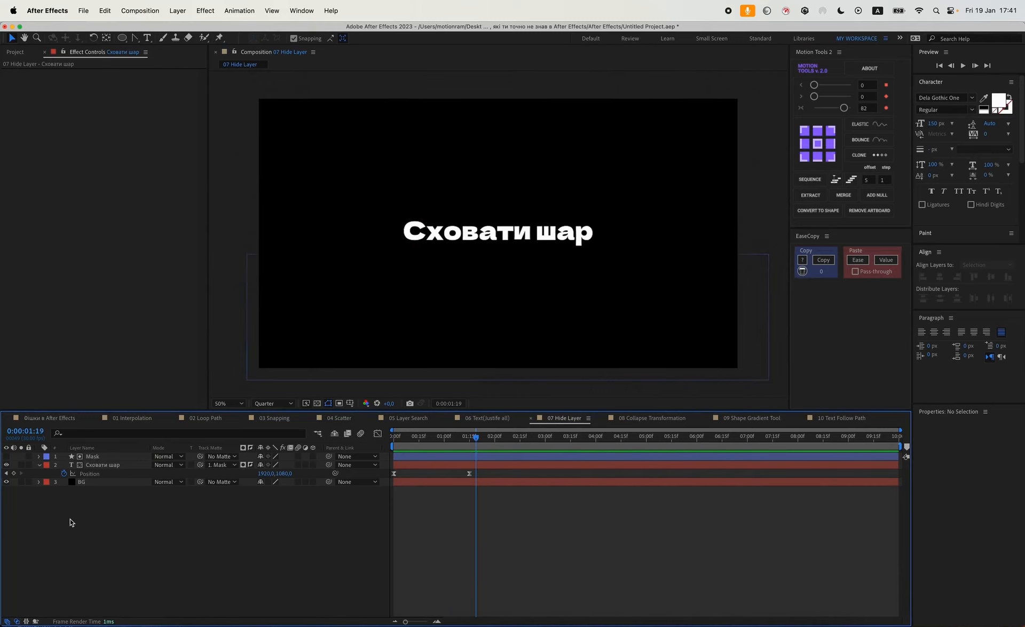
left_click(97, 459)
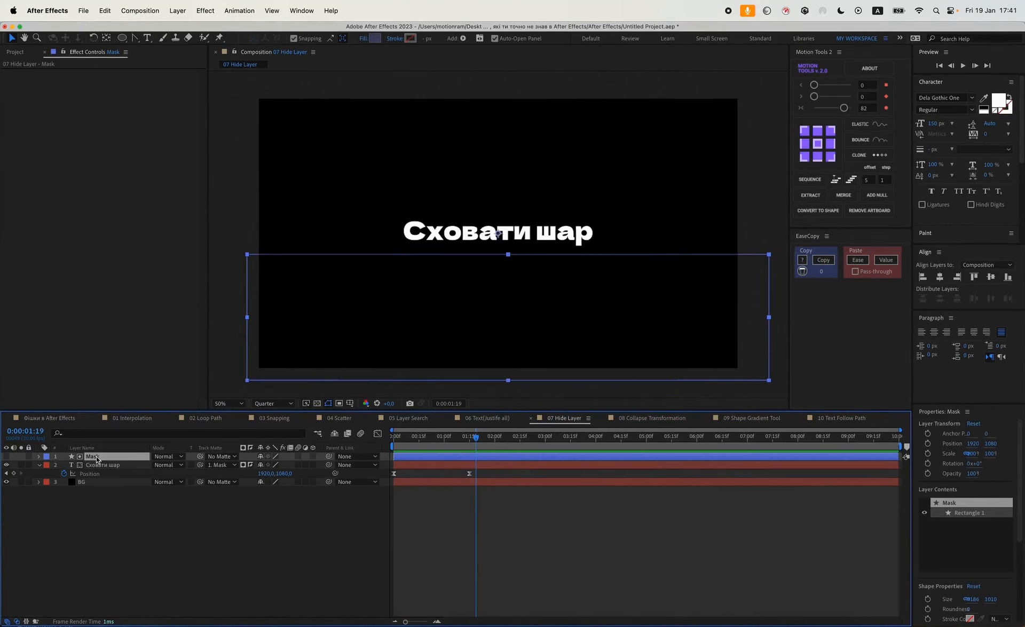
left_click(261, 456)
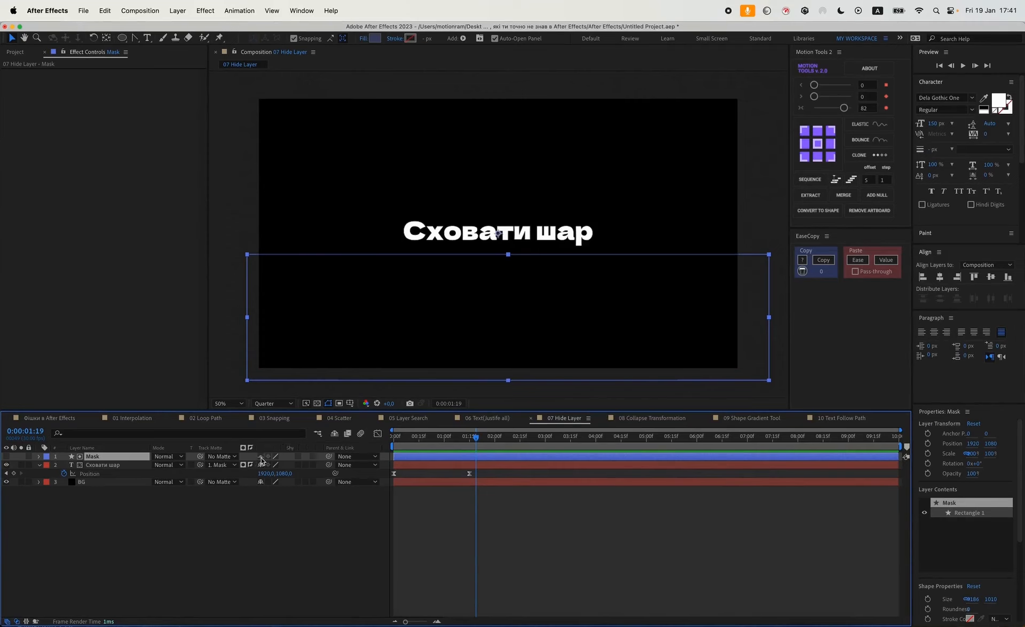
left_click(335, 434)
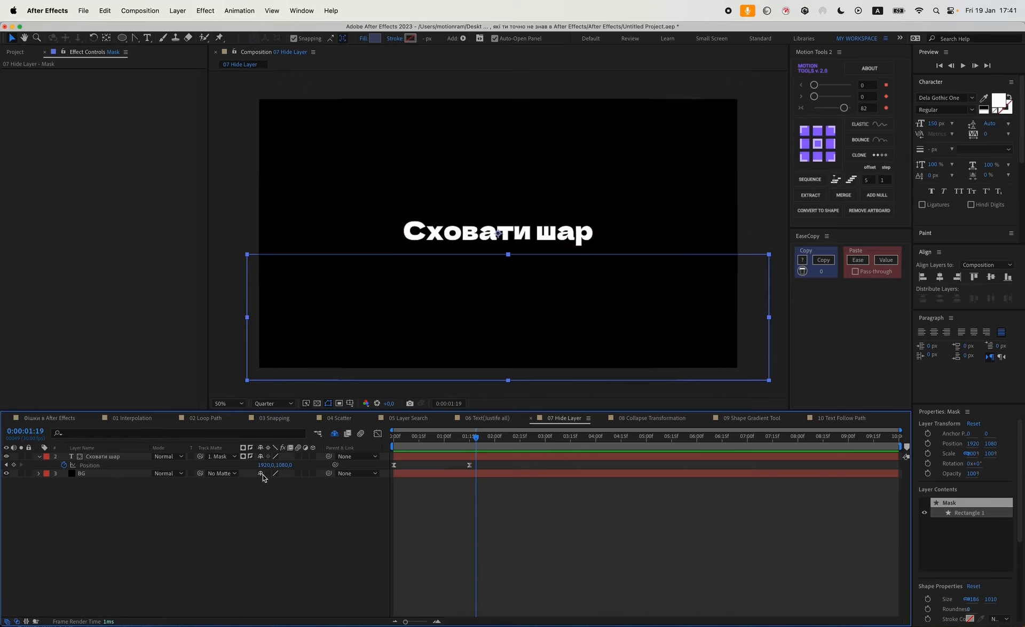
left_click(282, 487)
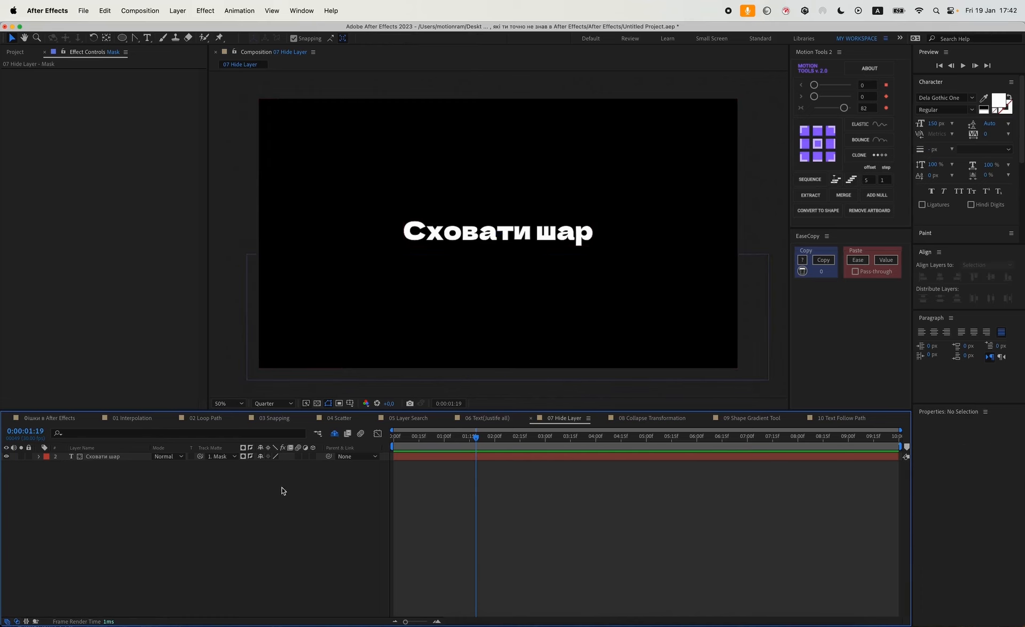
Open the 08 Collapse Transformation composition and pre-compose its text layer into a new composition named Text.
left_click(639, 420)
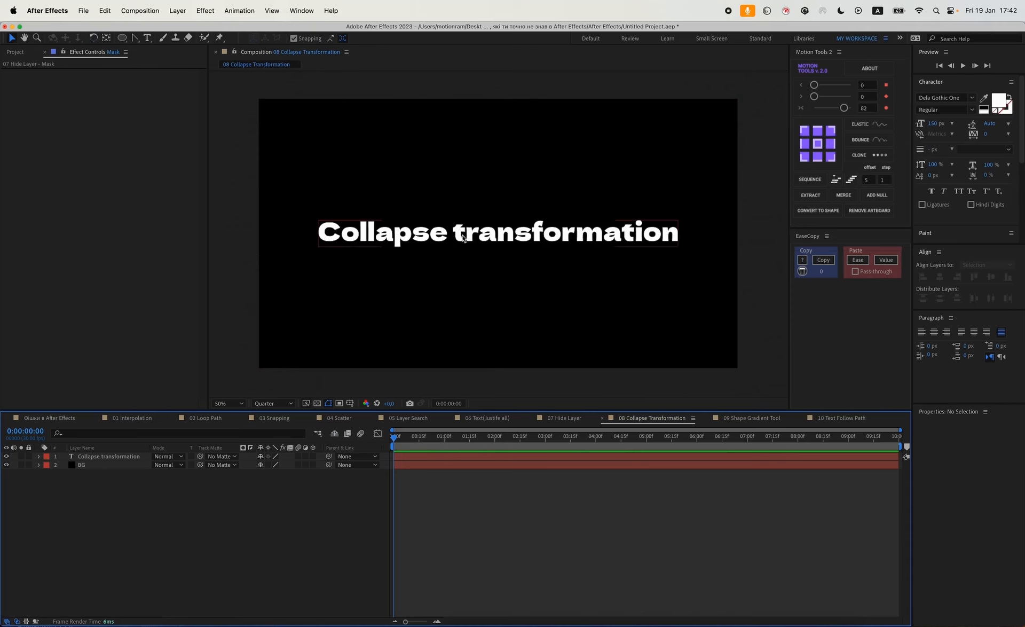
left_click(114, 457)
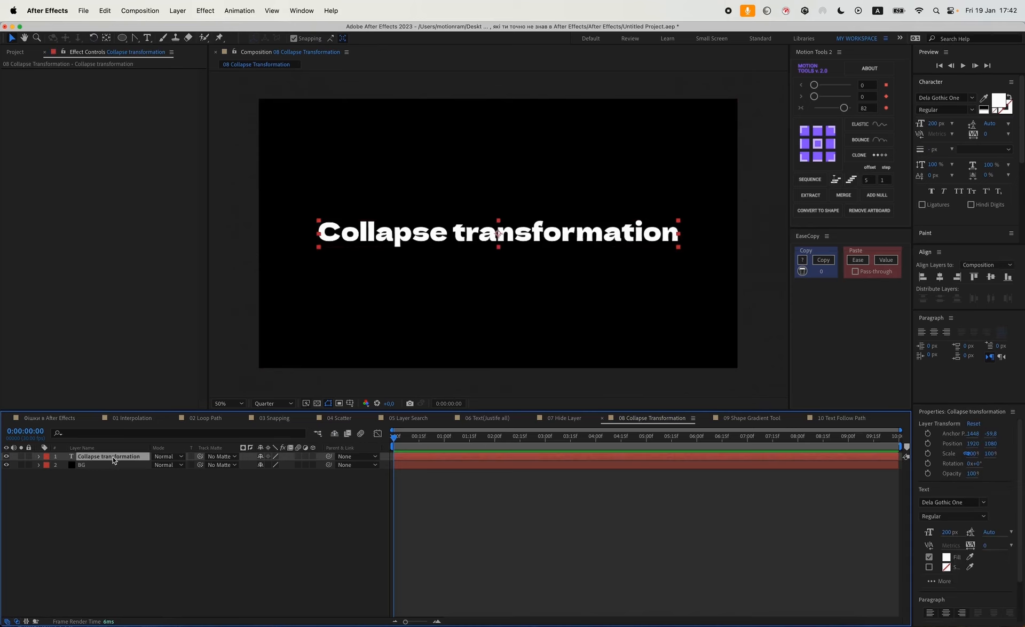
key("super+shift+c")
type("Te")
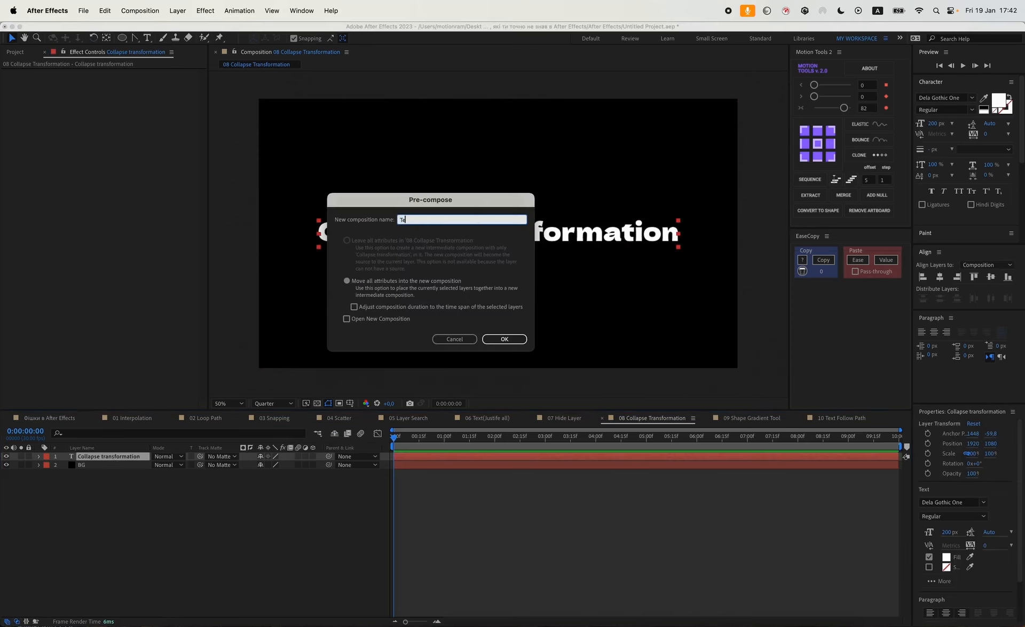
key("Return")
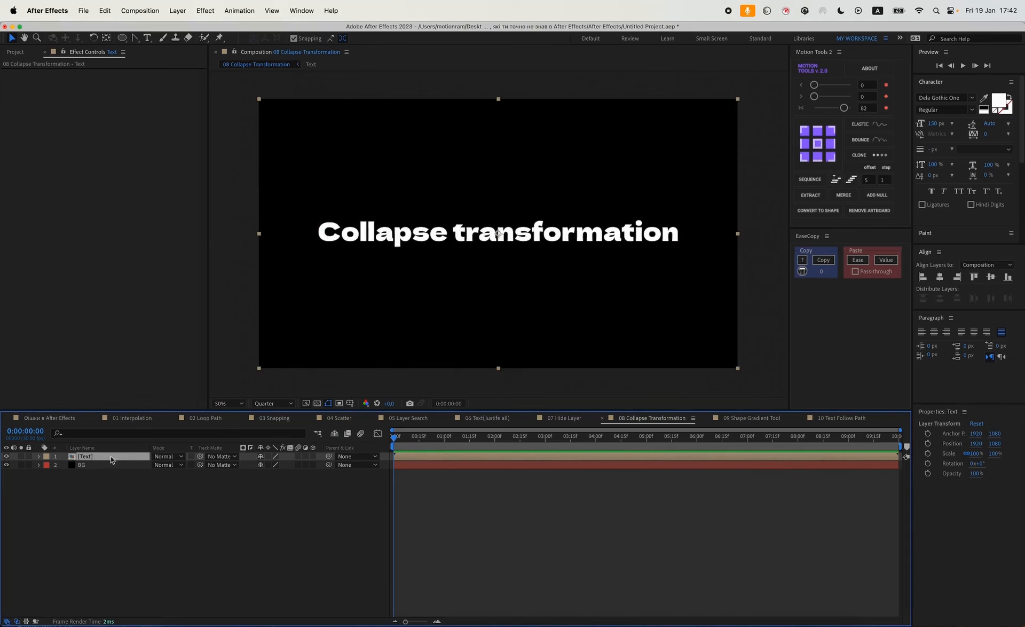
Open the Text precomp and reduce its composition height in Composition Settings.
double_click(114, 459)
key("super+k")
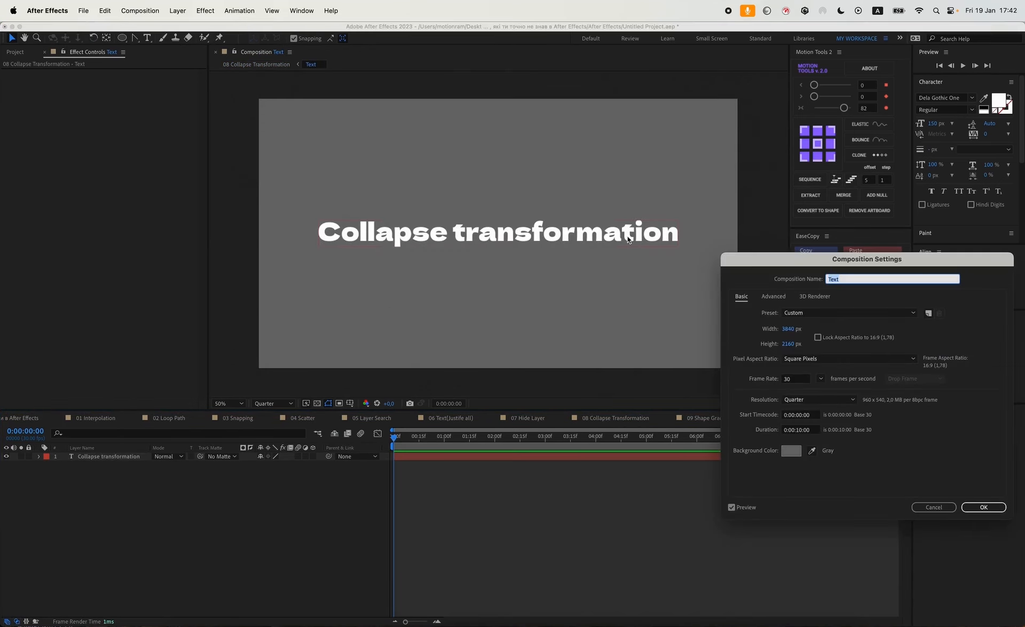
mouse_move(794, 347)
left_mouse_down()
mouse_move(475, 341)
mouse_move(826, 348)
mouse_move(652, 342)
mouse_move(779, 352)
left_mouse_up()
key("Return")
Keyframe the text's Position so it rises from 579 to 172 in Y, ease the keyframes with Motion Tools, and preview.
key("p")
left_click(64, 465)
left_click_drag(471, 441, 466, 442)
left_click(14, 465)
left_click(6, 465)
left_click_drag(283, 465, 501, 476)
left_click_drag(843, 108, 846, 108)
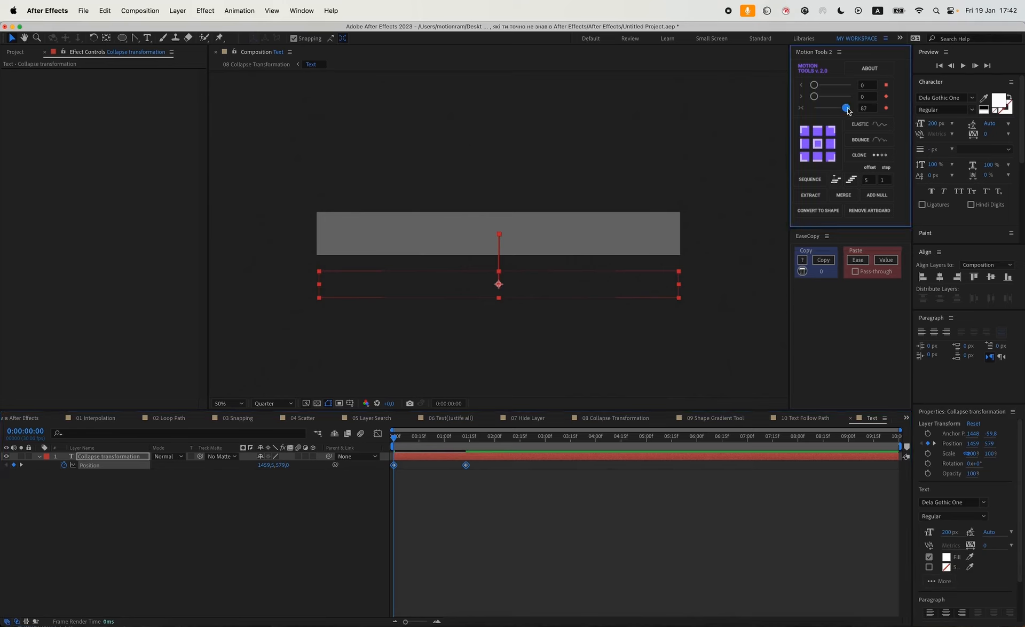
left_click(516, 536)
key("space")
Return to the 08 Collapse Transformation composition and preview the animation from the start.
key("space")
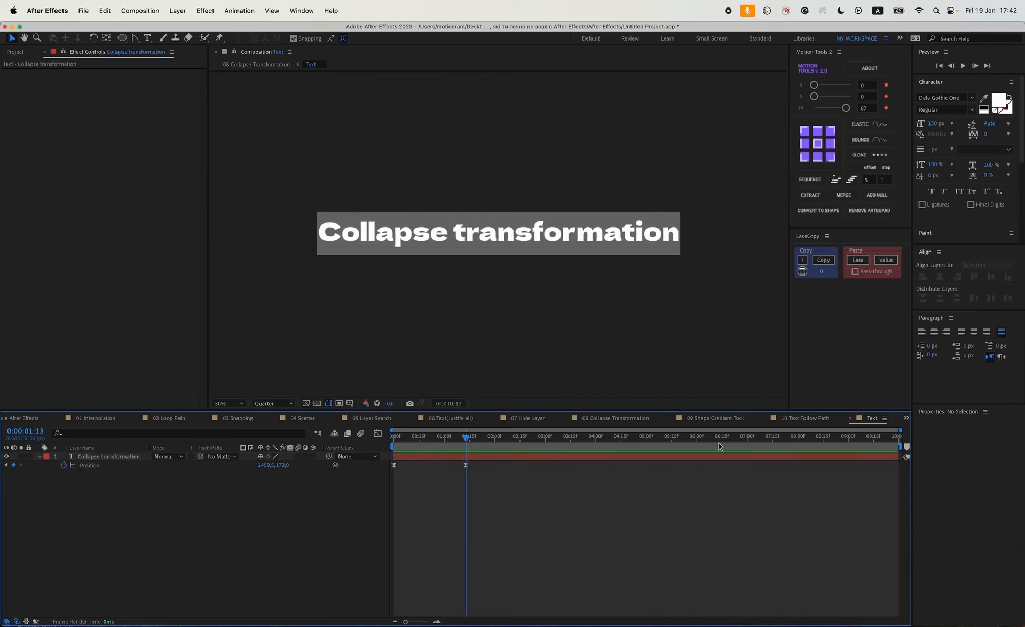
left_click(648, 418)
left_click_drag(436, 437, 385, 440)
key("space")
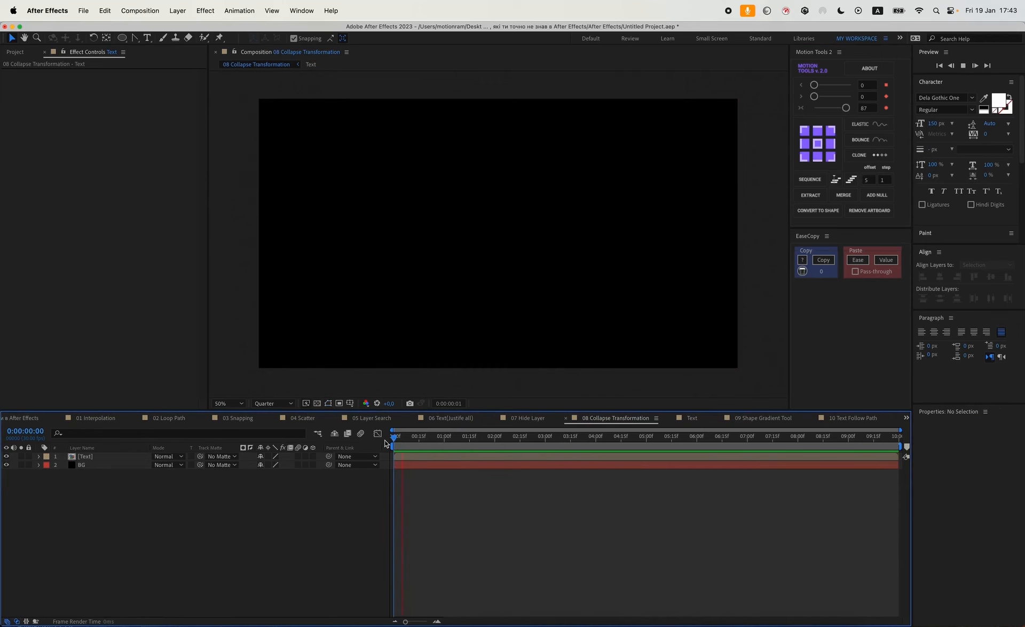
key("space")
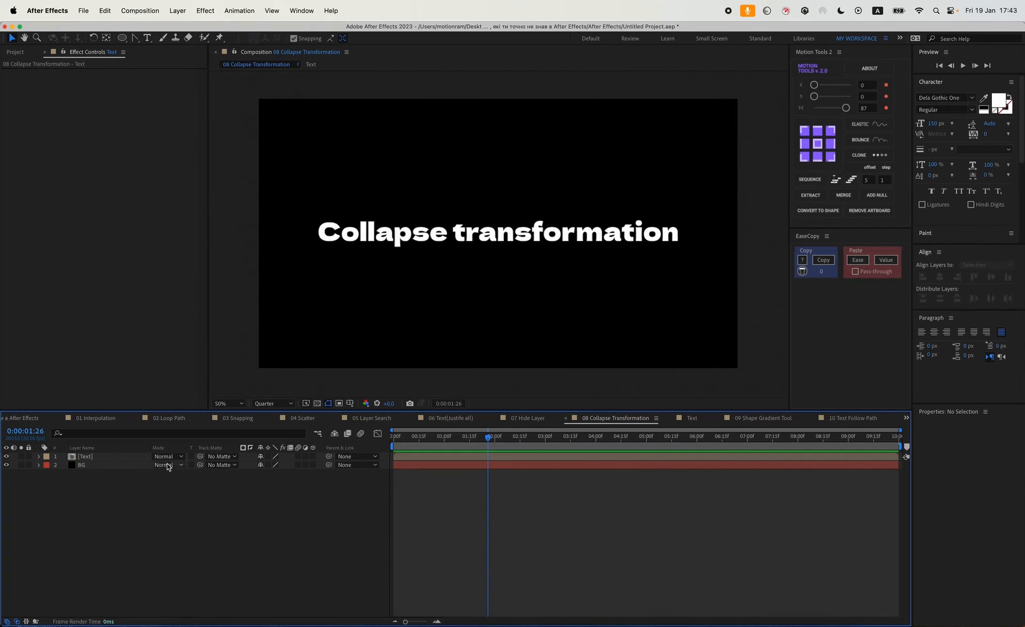
Inside the Text precomp, append dfssff to the text so it extends beyond the precomp bounds, then return to the parent composition.
double_click(123, 455)
double_click(487, 233)
left_click(675, 233)
type("dfssff")
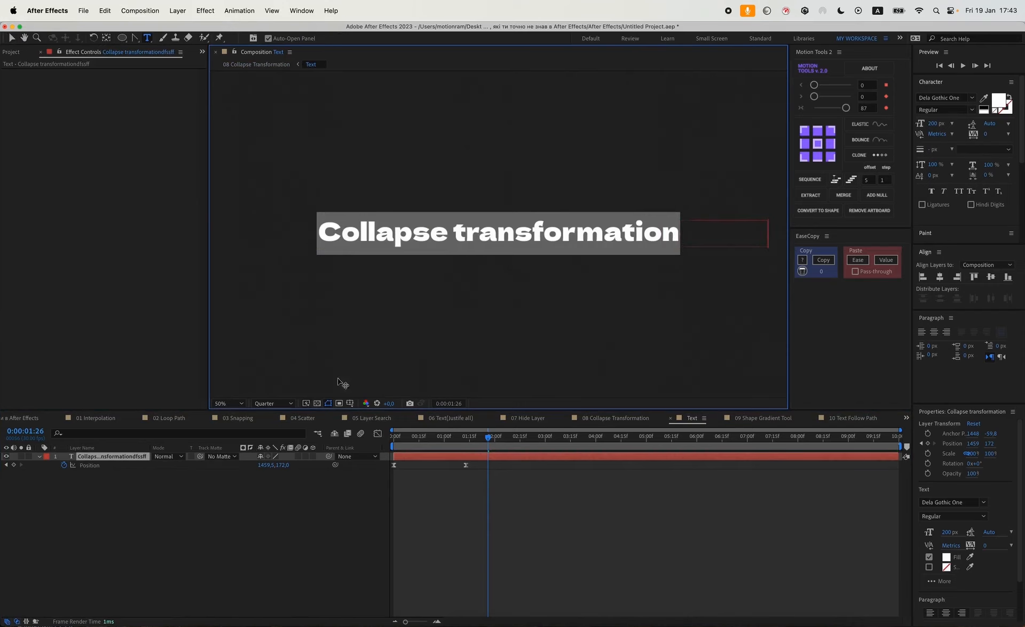
left_click(646, 417)
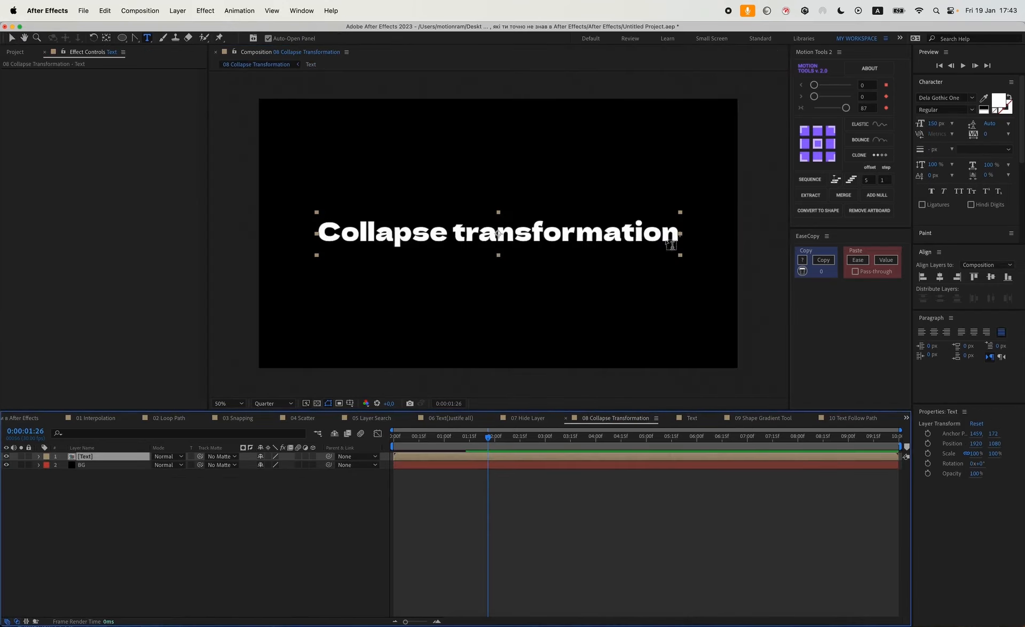
left_click(346, 556)
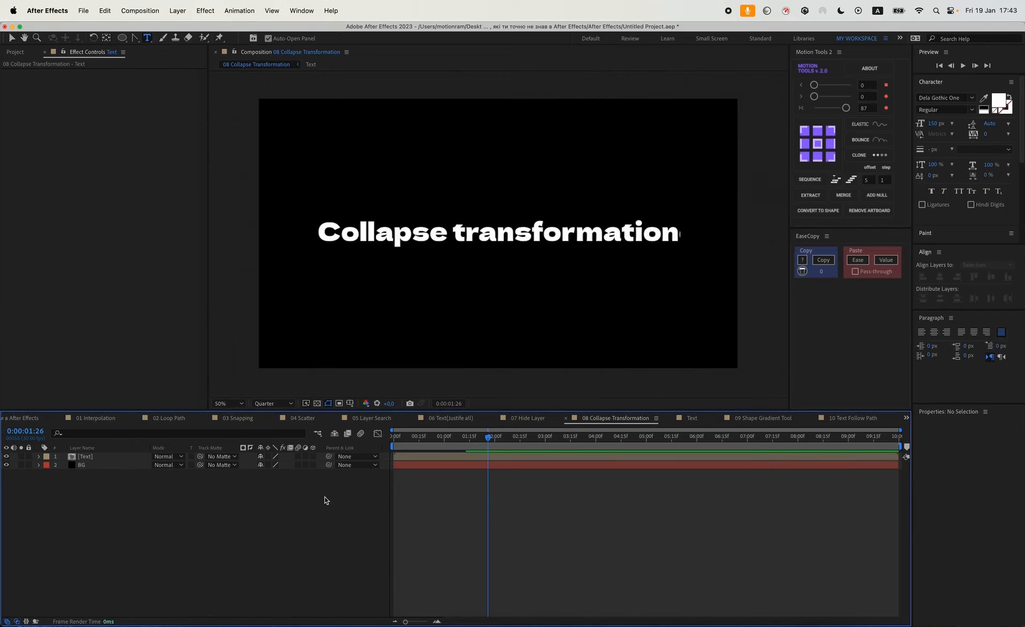
Enable Collapse Transformations on the Text precomp layer.
left_click(270, 455)
key("v")
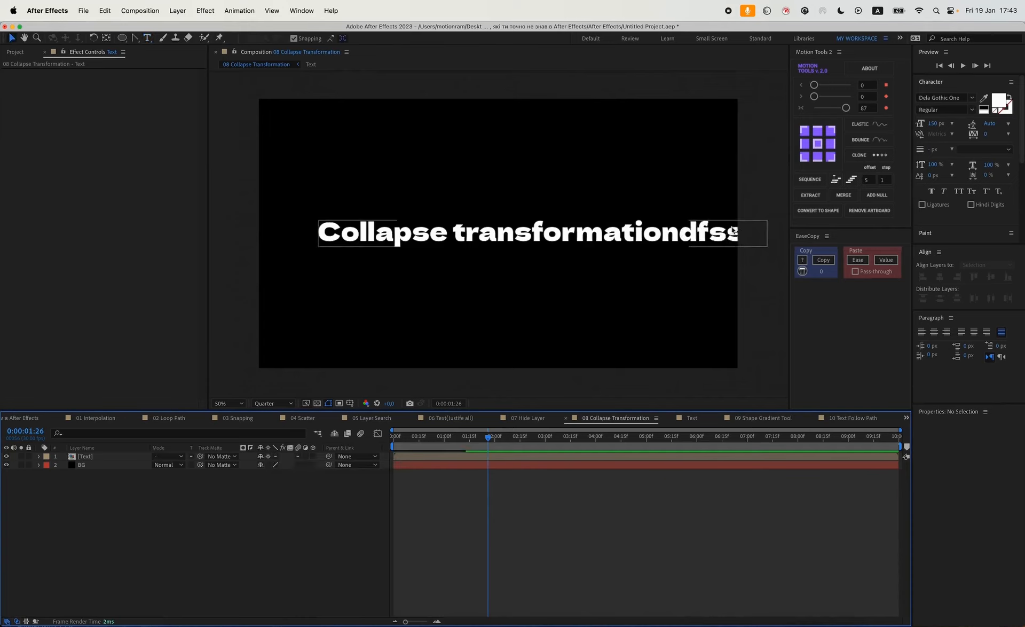
mouse_move(462, 438)
left_mouse_down()
mouse_move(393, 436)
mouse_move(462, 438)
left_mouse_up()
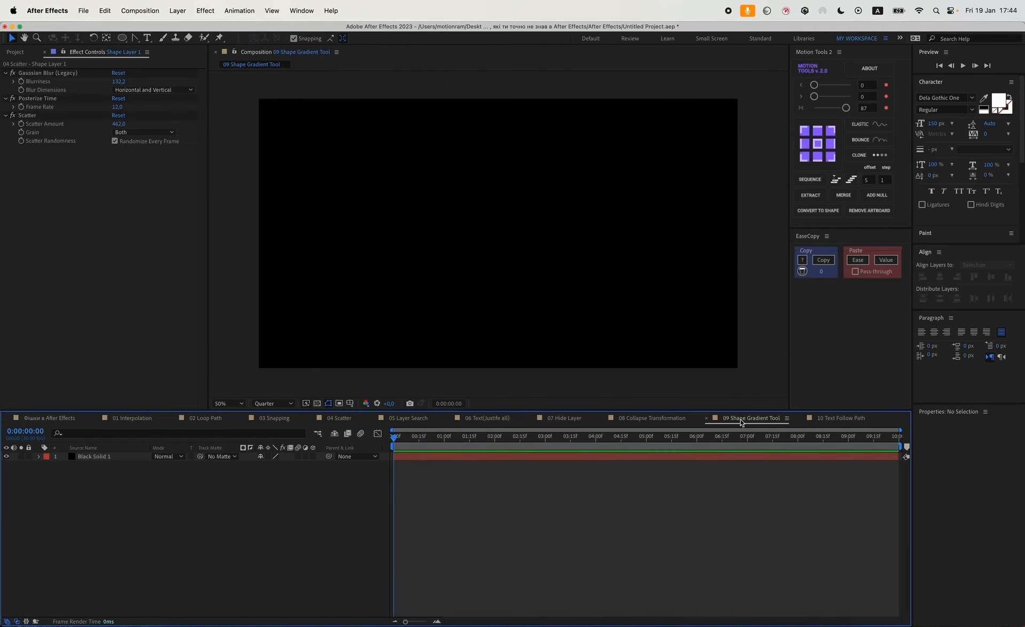
Open the 09 Shape Gradient Tool composition, draw a circle about 619 px wide, and center its anchor point and layer.
key("q")
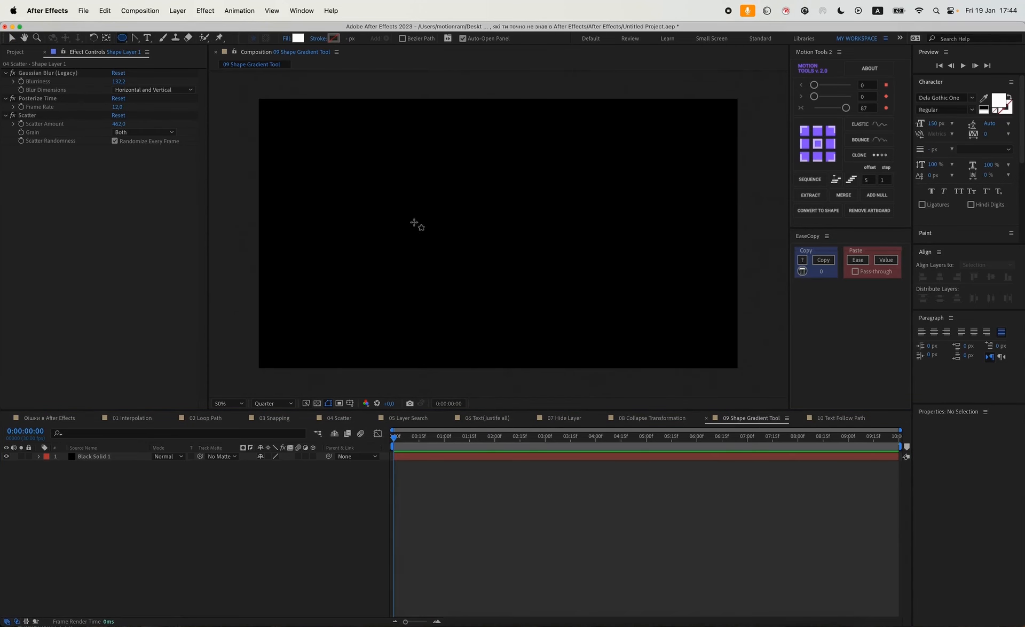
left_click_drag(453, 202, 533, 238)
key("super+alt+Home")
key("super+Home")
key("v")
Apply the 4-Color Gradient effect to the shape layer.
left_click(92, 458)
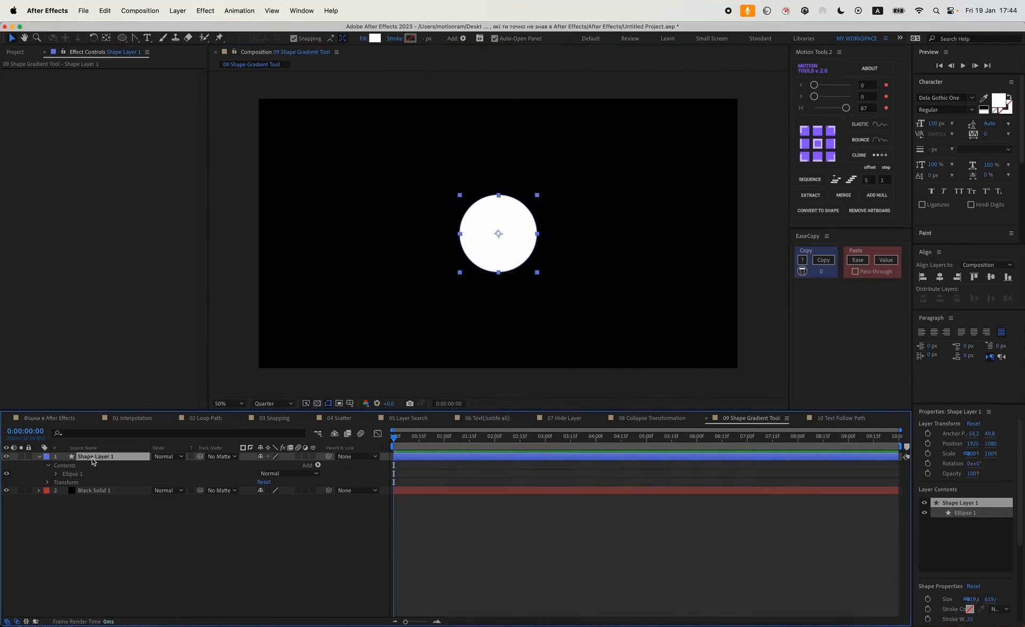
key("super+shift+h")
key("space")
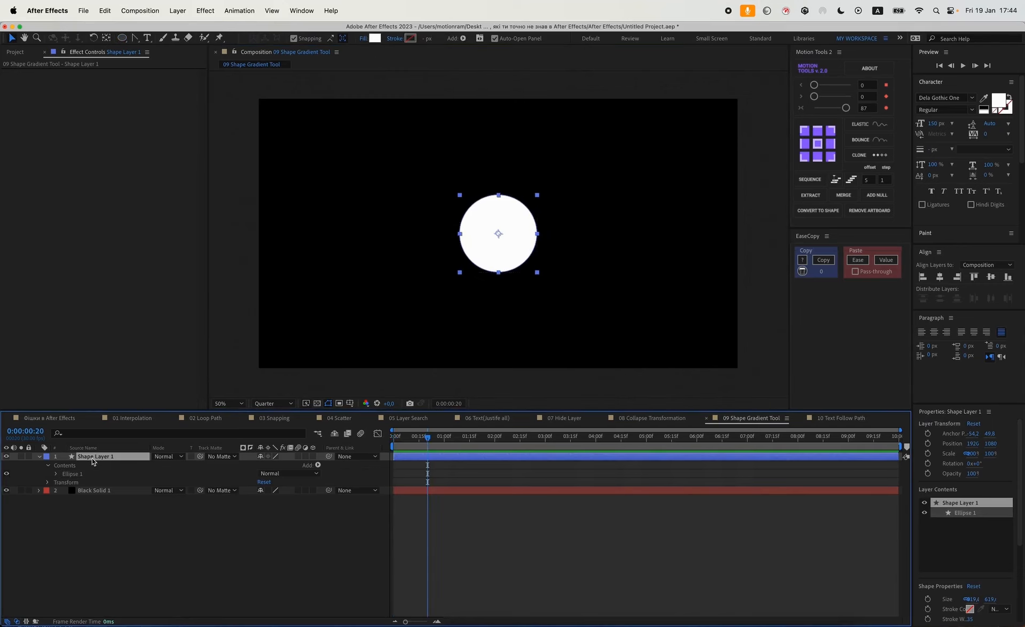
key("ctrl+space")
type("4")
key("Return")
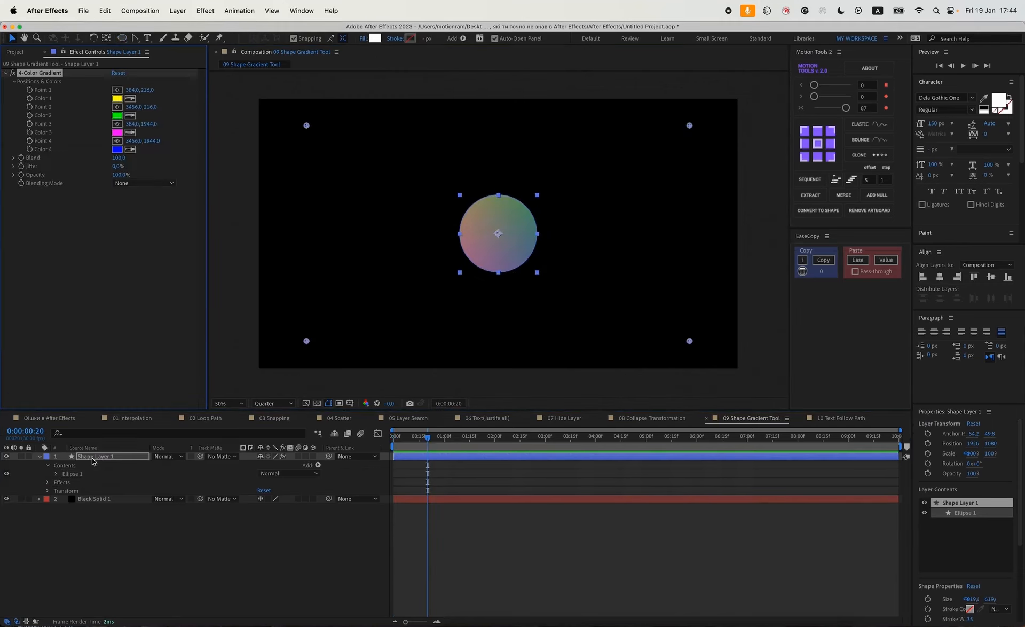
Move the four 4-Color Gradient points onto the corners of the circle.
left_click_drag(689, 125, 551, 185)
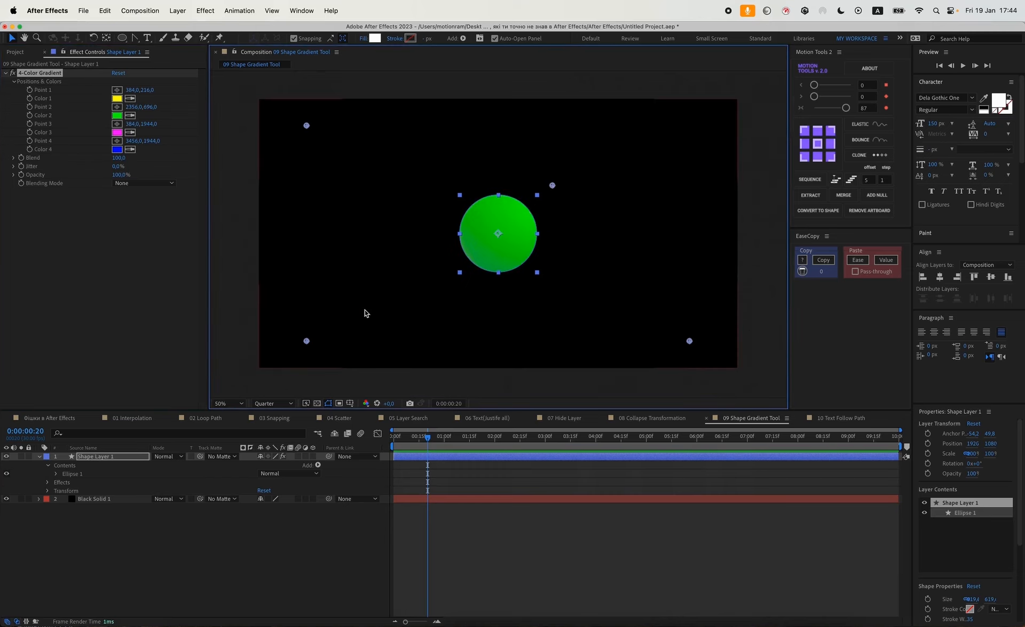
left_click_drag(307, 341, 449, 275)
left_click_drag(689, 341, 551, 272)
left_click_drag(306, 126, 450, 202)
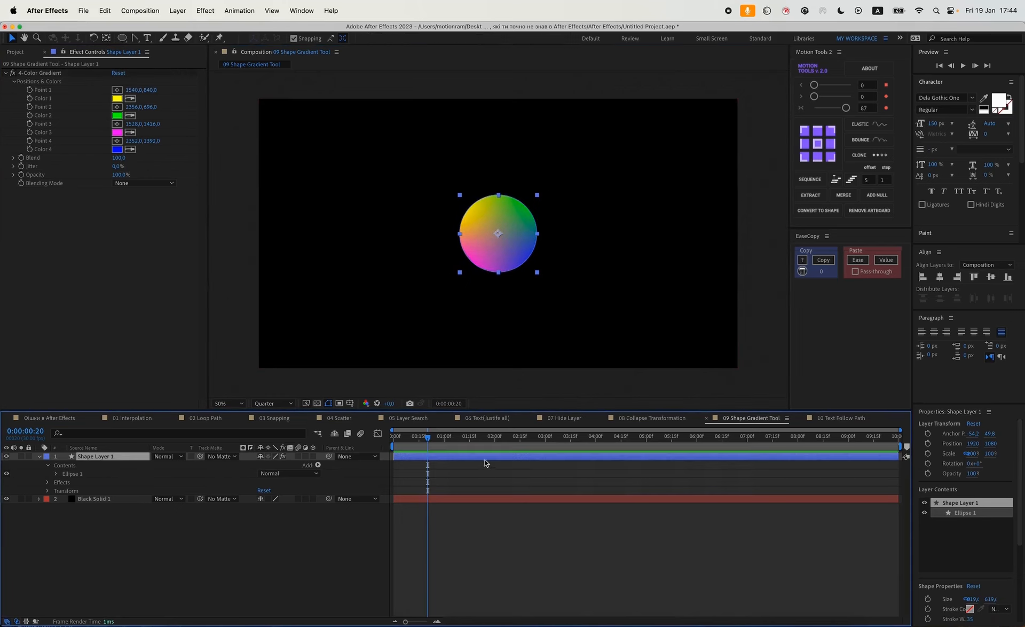
Delete the 4-Color Gradient effect from the shape layer.
left_click_drag(511, 229, 478, 221)
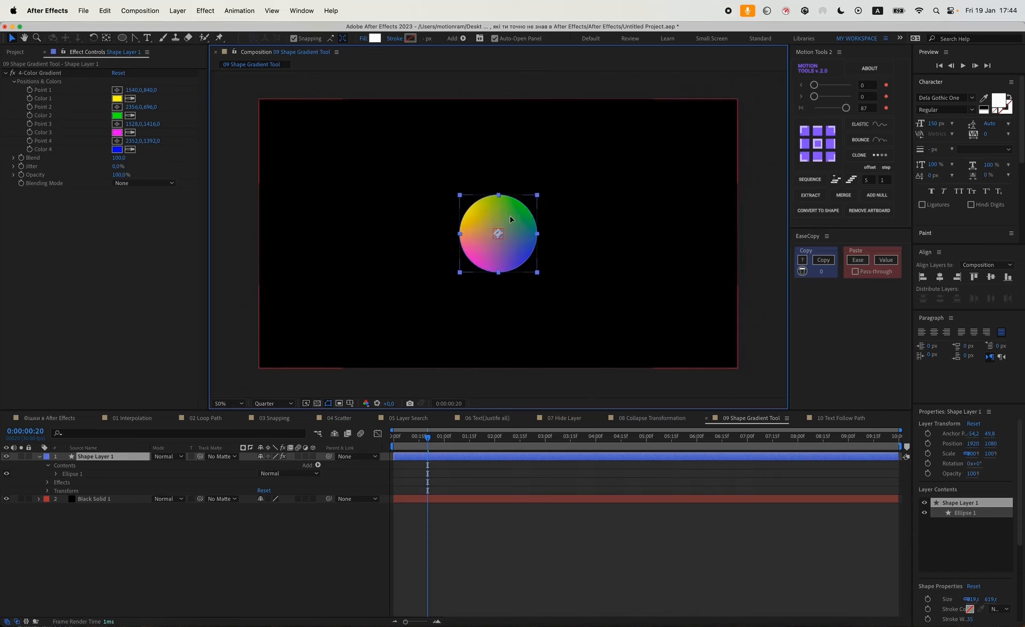
left_click(56, 74)
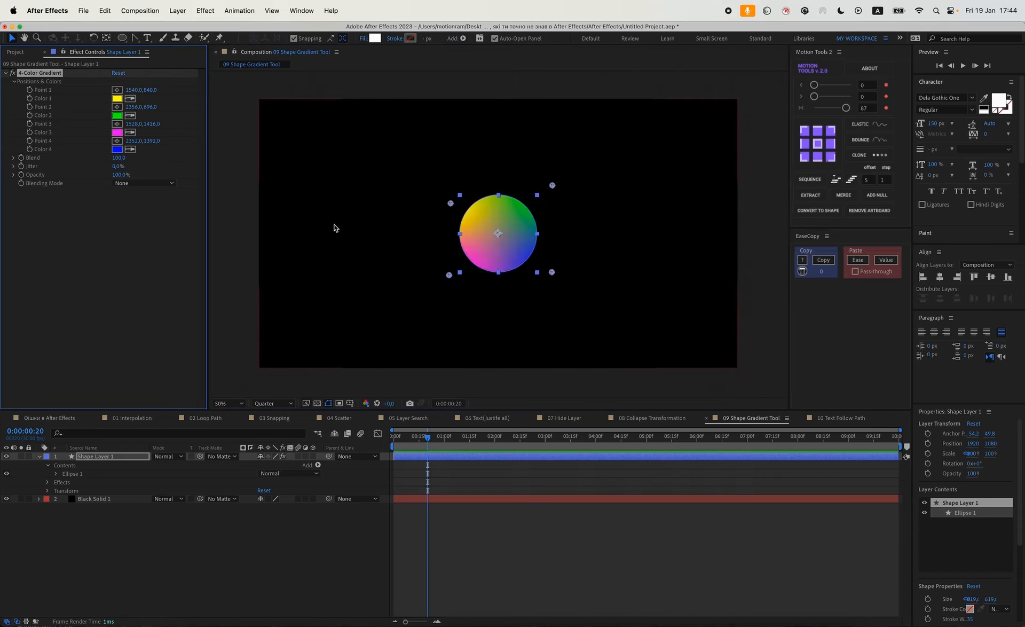
key("Delete")
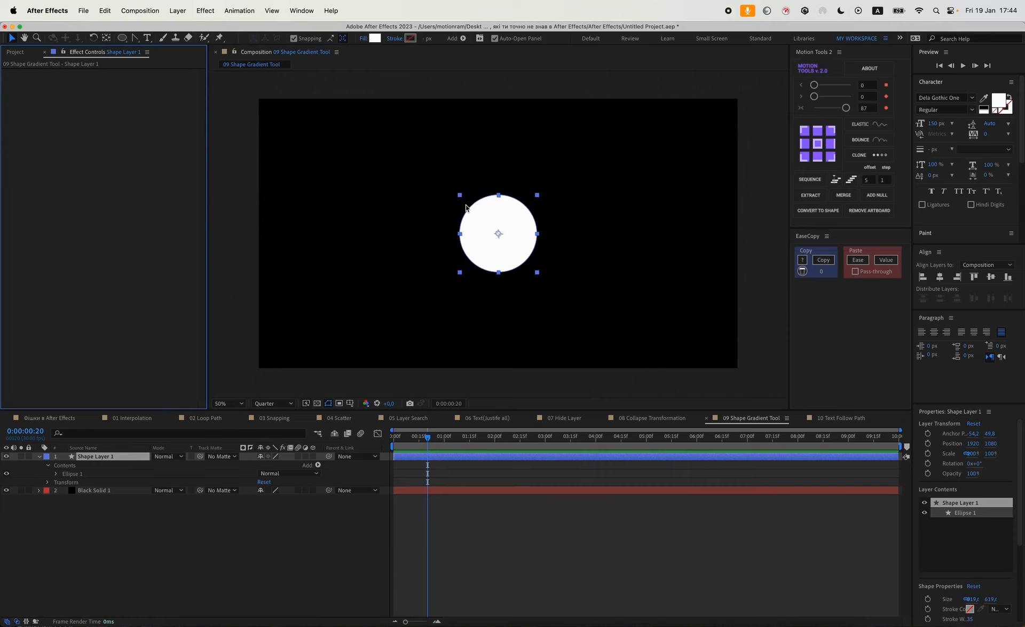
Set the shape layer's fill to Linear Gradient.
left_click(364, 38)
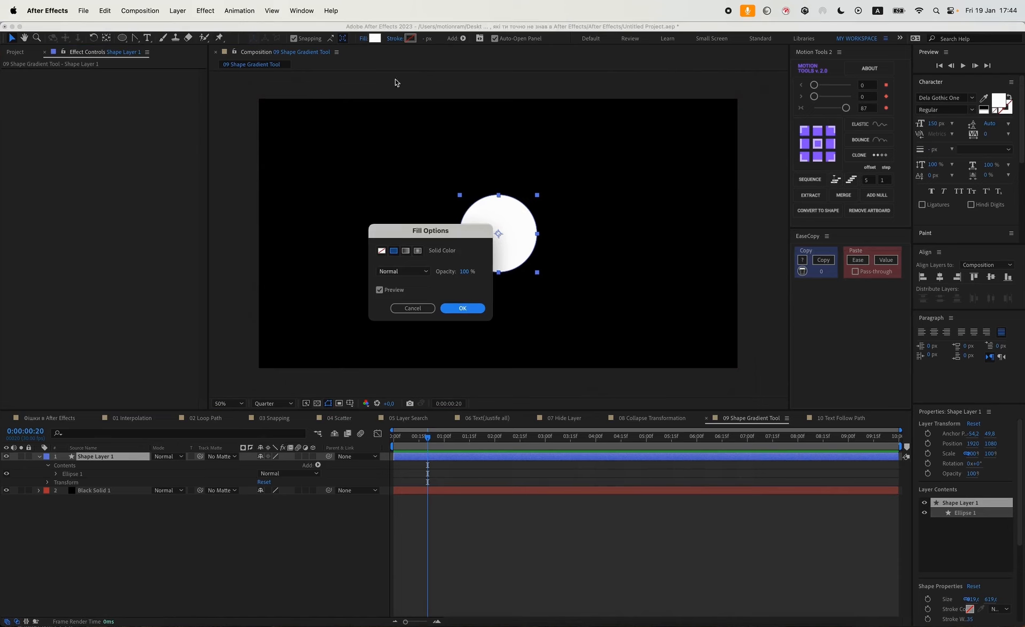
left_click(463, 309)
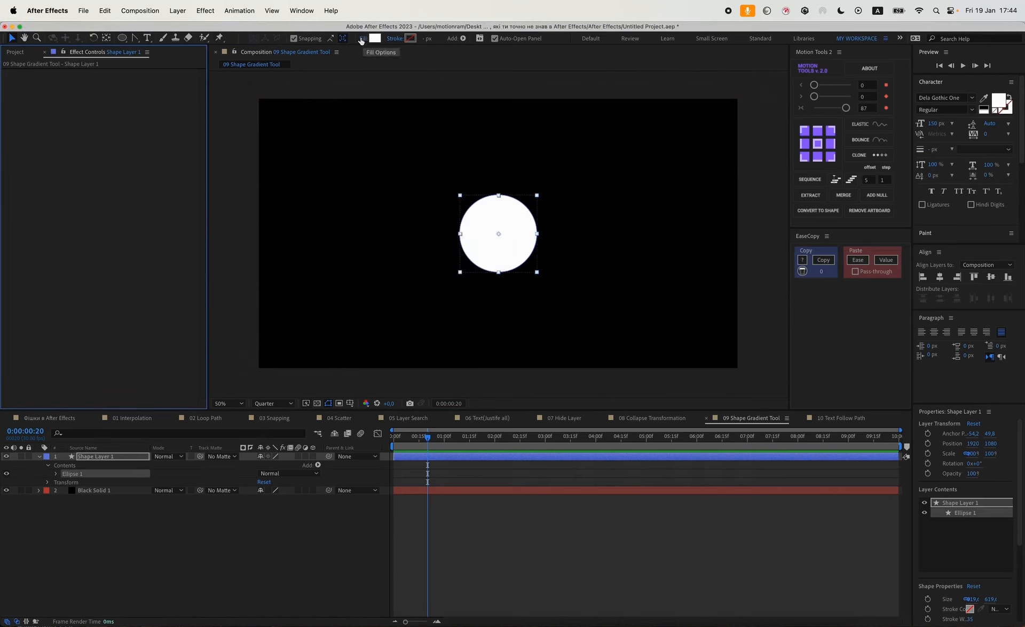
left_click(362, 39)
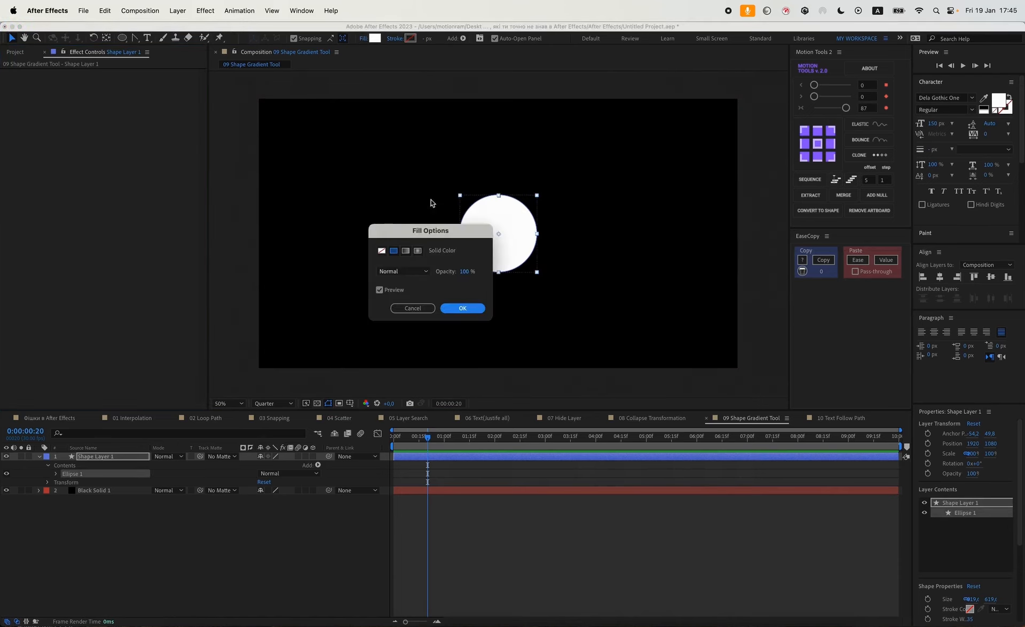
left_click(405, 251)
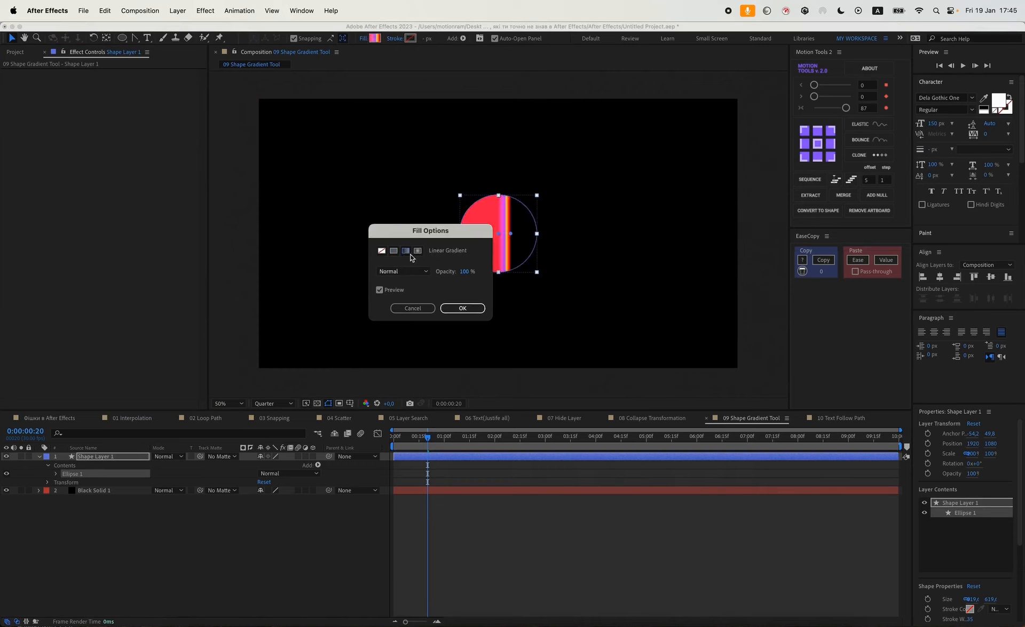
left_click(459, 307)
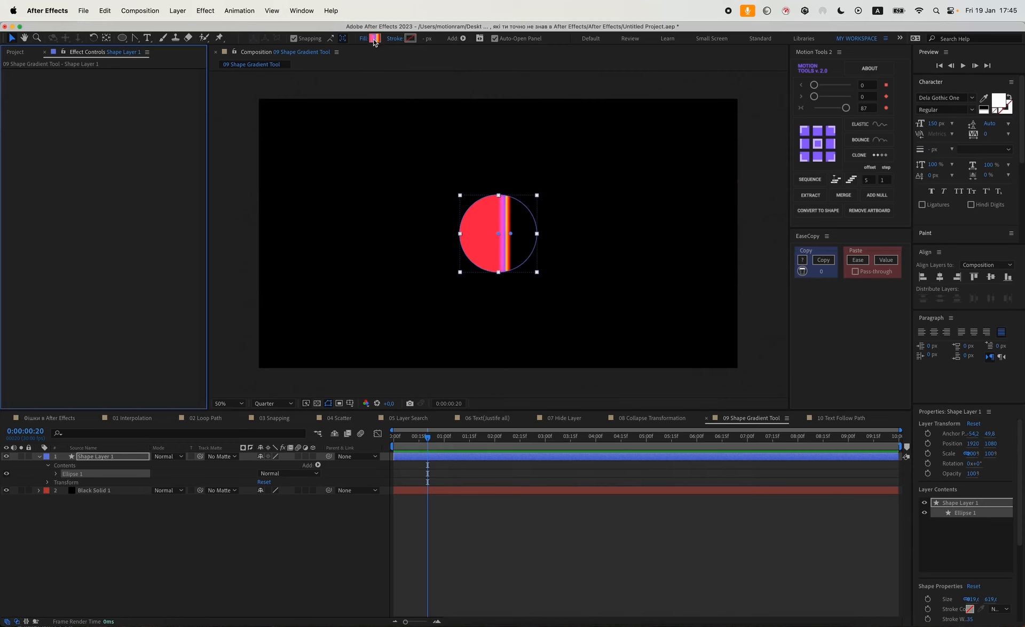
Open the gradient editor for the fill and move a colour stop to about 47.5%.
left_click(374, 38)
left_click_drag(515, 269, 482, 273)
left_click(485, 268)
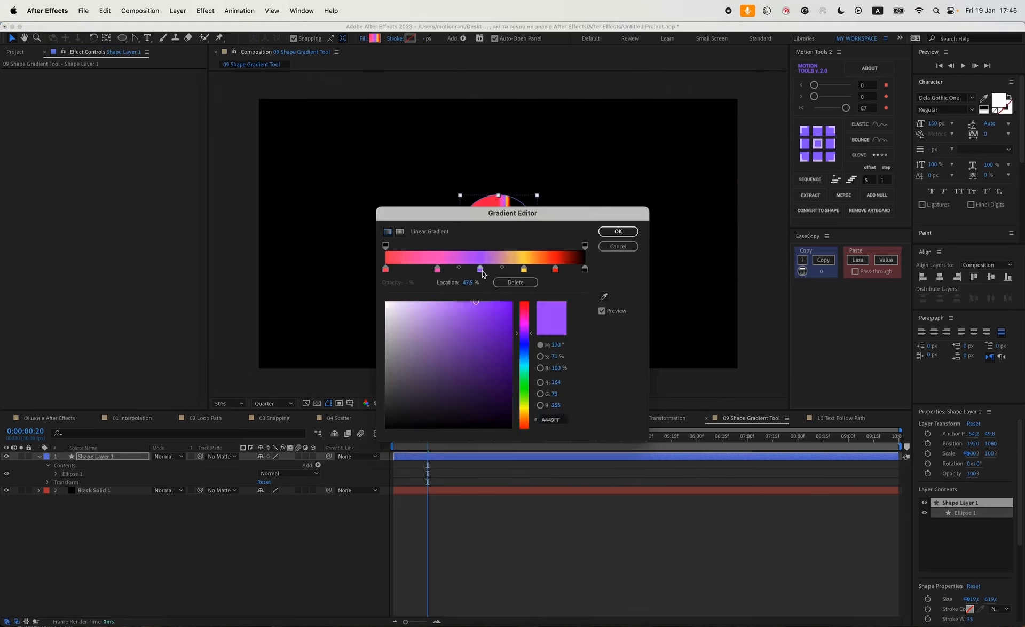
Add a gradient colour stop at about 13.7% and set its colour to teal 0A7E90.
left_click(413, 268)
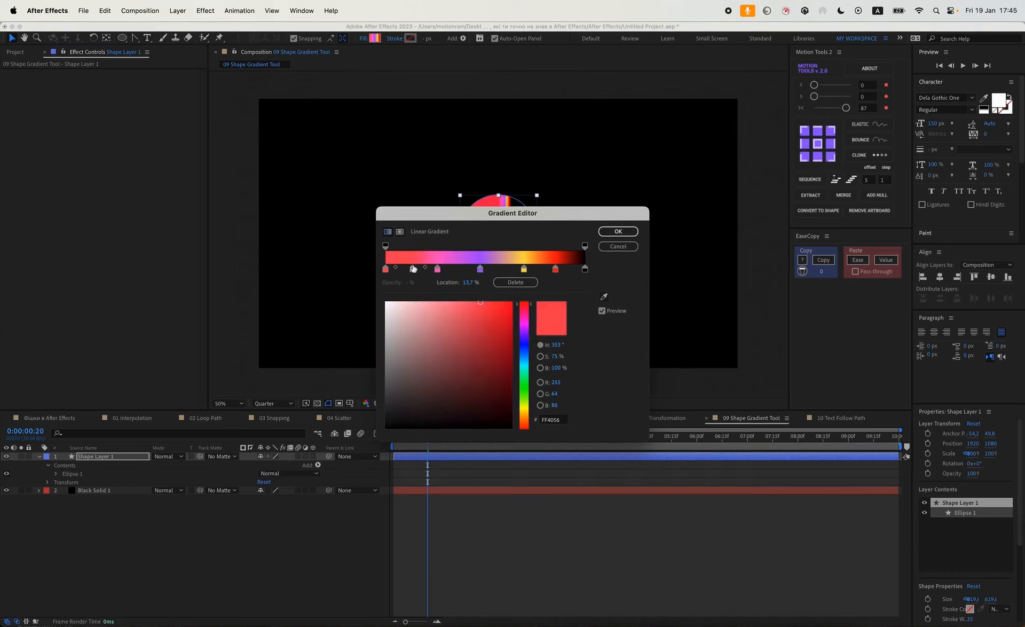
left_click(523, 331)
left_click(502, 357)
left_click(523, 362)
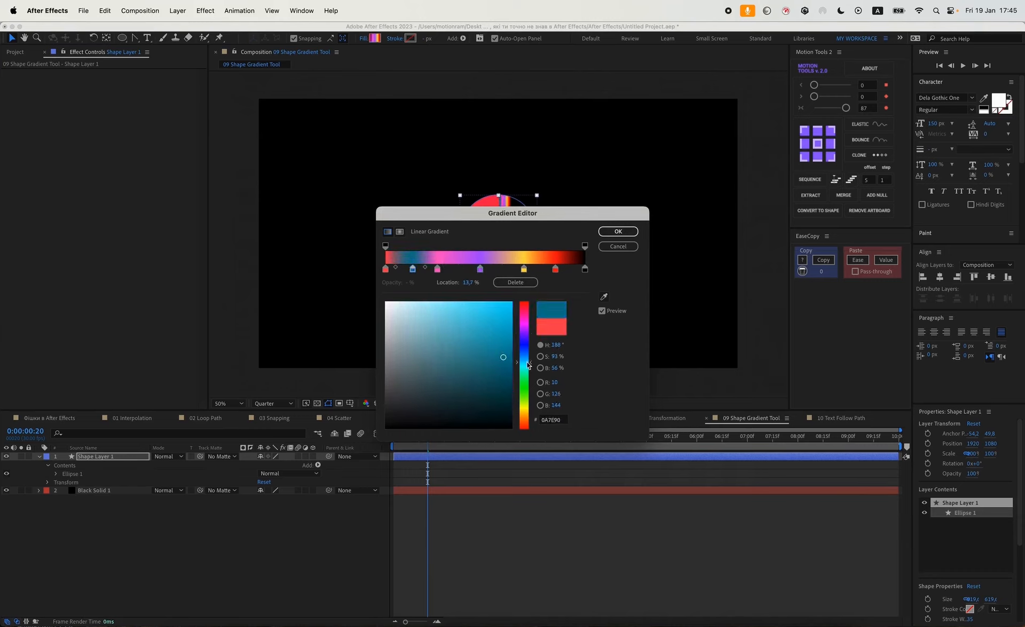
Add more colour stops in cyan and blue tones, rearrange the stops along the gradient, and confirm the gradient.
left_click(540, 268)
left_click(399, 302)
left_click(567, 268)
left_click_drag(522, 422, 521, 362)
left_click(473, 302)
left_click_drag(523, 271, 547, 270)
left_click(480, 269)
left_click_drag(459, 267, 454, 267)
left_click(567, 269)
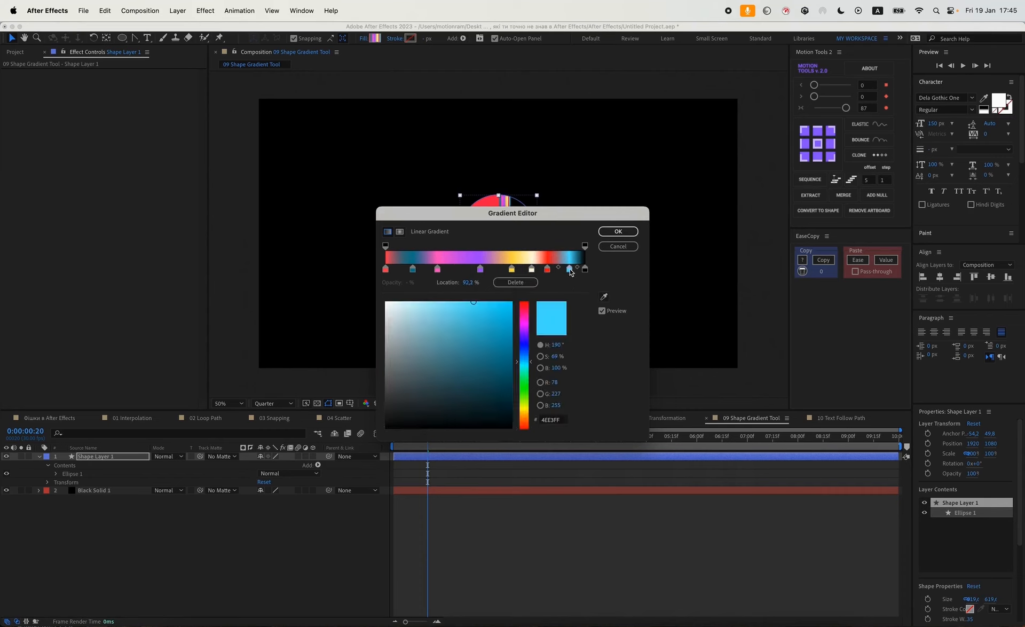
left_click(629, 235)
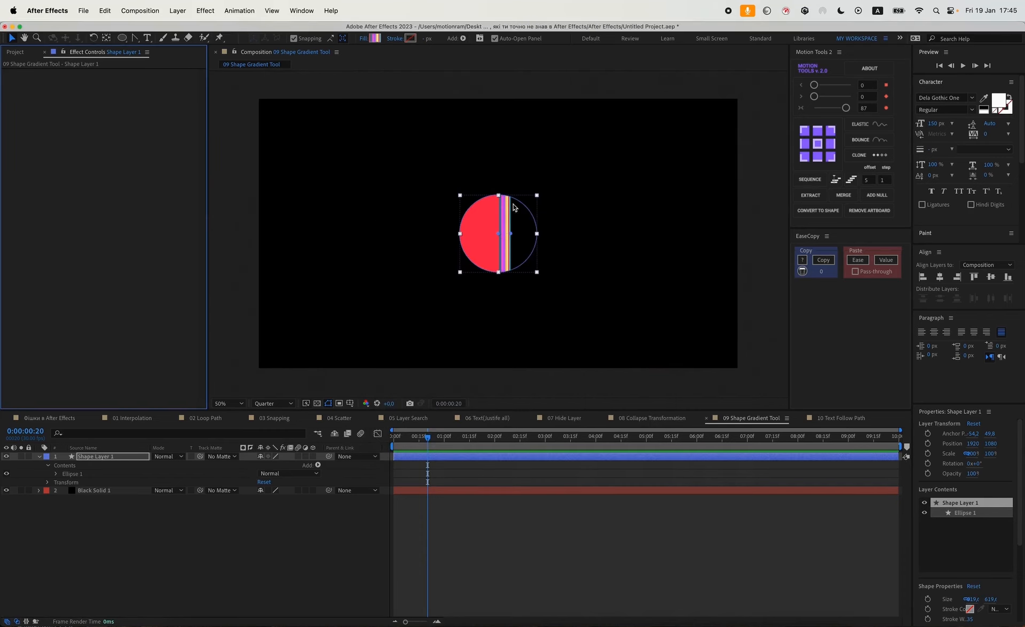
Reposition the gradient's start and end points to run diagonally across the circle.
left_click_drag(498, 235, 455, 199)
left_click_drag(511, 233, 527, 270)
Apply Gaussian Blur (Legacy) to the shape layer and set Blurriness to about 120.1.
key("ctrl+space")
type("gau")
key("Return")
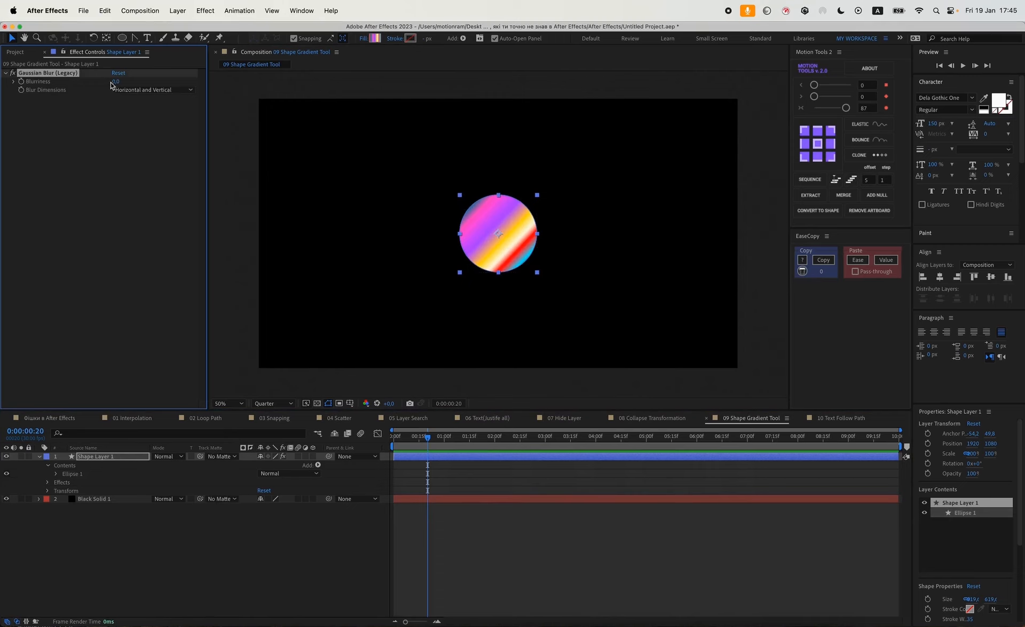
left_click_drag(115, 81, 791, 158)
Move the blurred circle up and to the right, then switch off its Gaussian Blur effect.
left_click(602, 519)
scroll(537, 180, "down", 2)
scroll(536, 182, "up", 2)
left_click(94, 456)
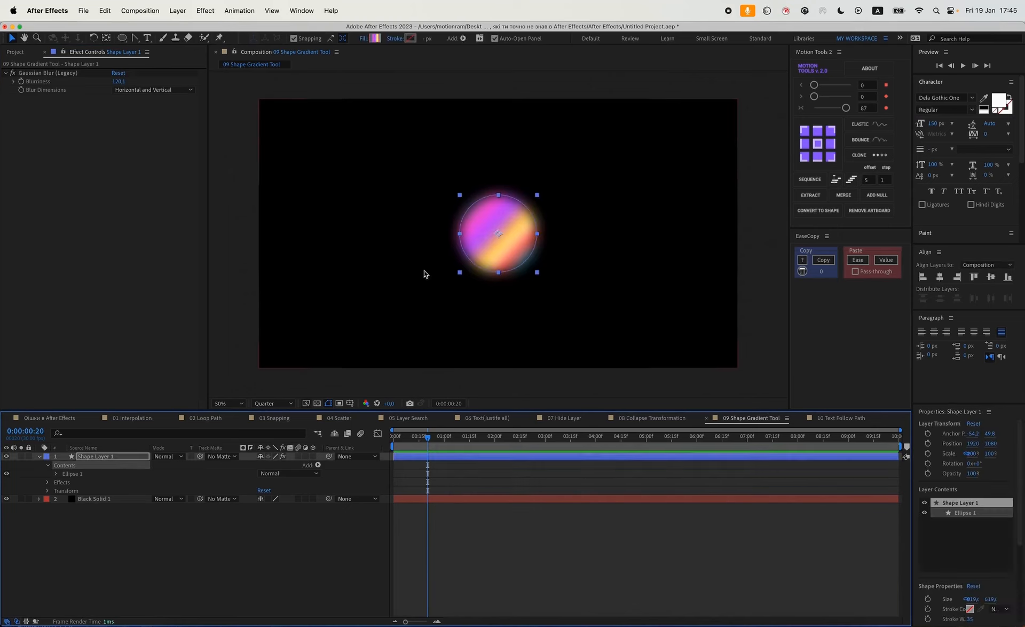
left_click_drag(493, 239, 543, 207)
left_click(13, 73)
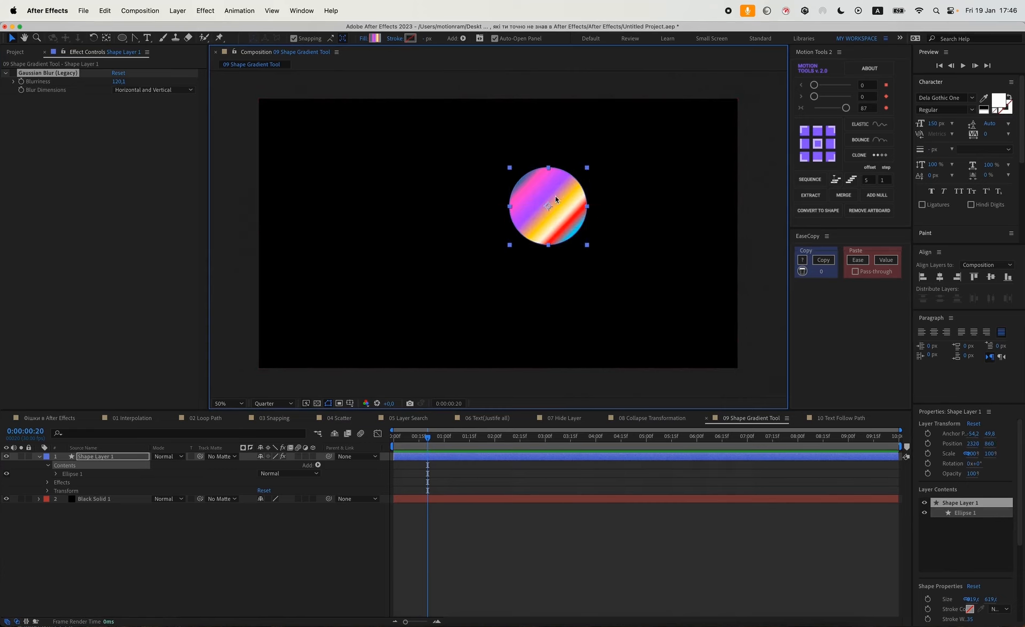
left_click(529, 540)
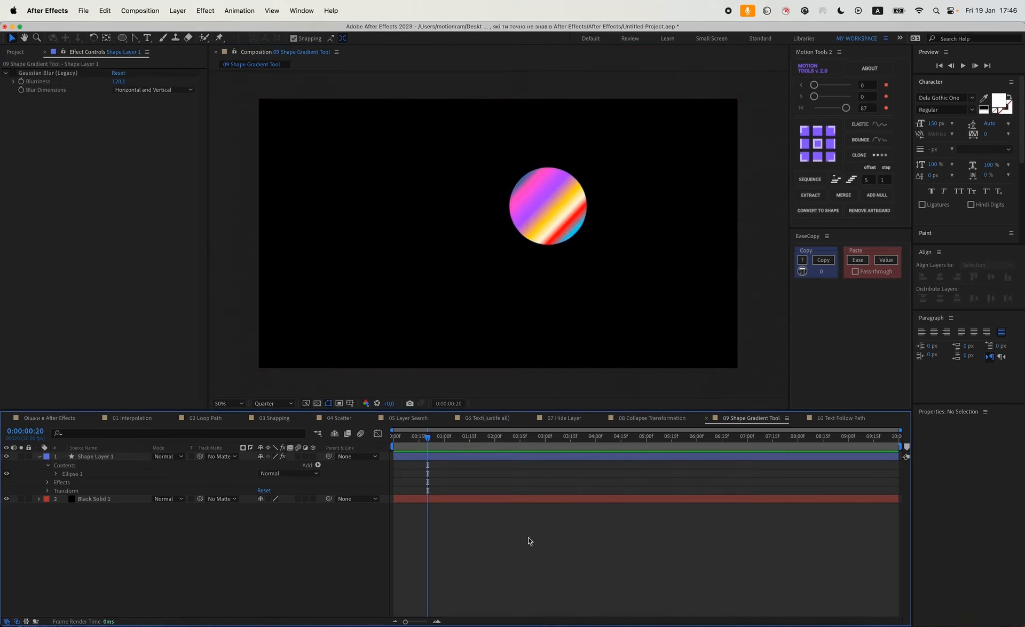
Open the 10 Text Follow Path composition, select the text layer and draw a zigzag mask path with the Pen tool.
left_click(841, 420)
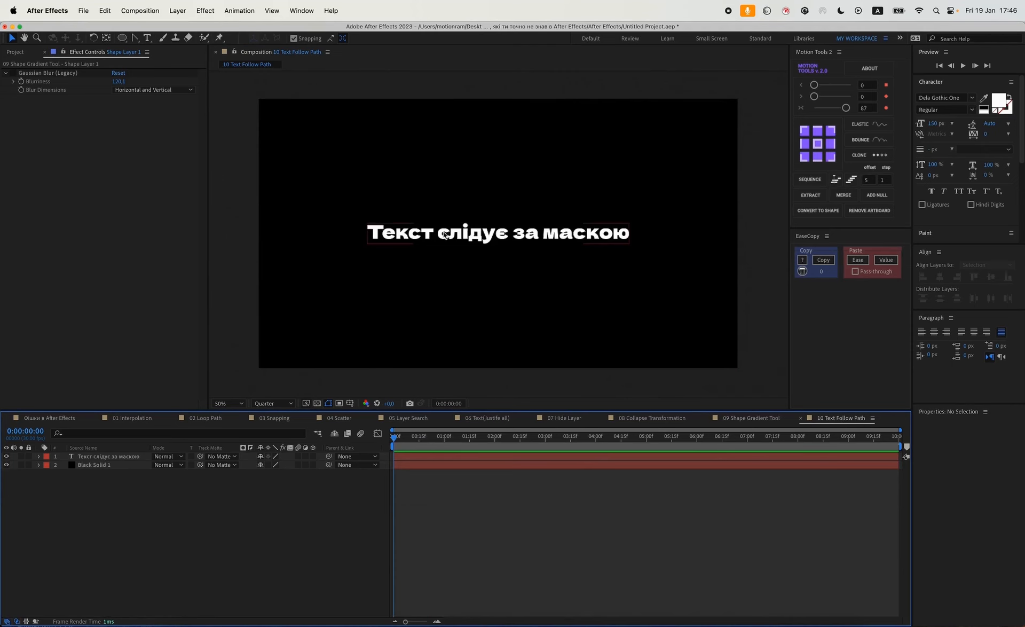
left_click(485, 238)
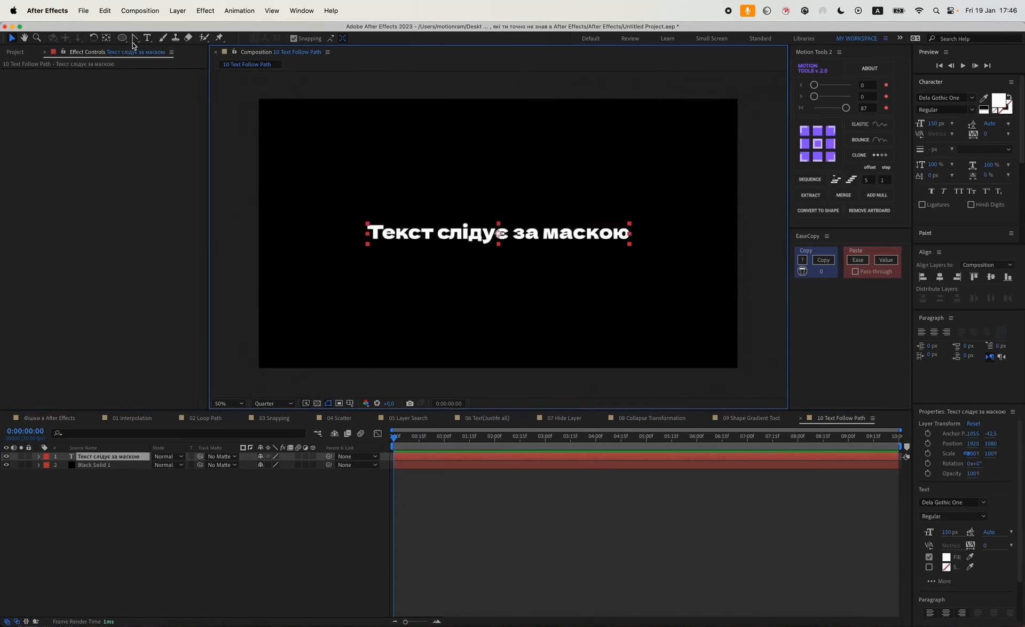
left_click_drag(135, 37, 165, 37)
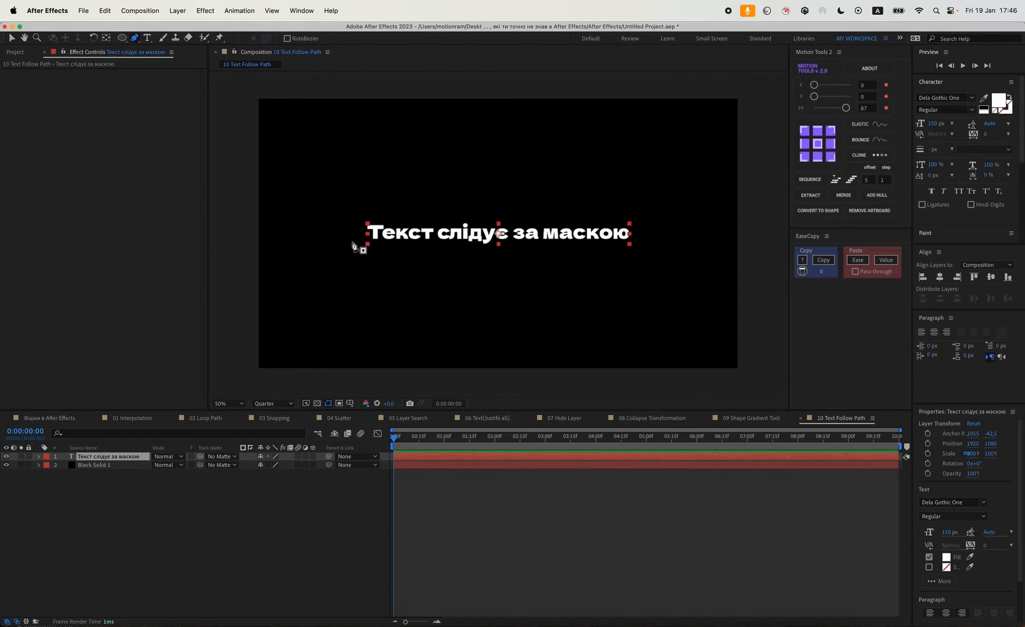
left_click(318, 247)
left_click(411, 194)
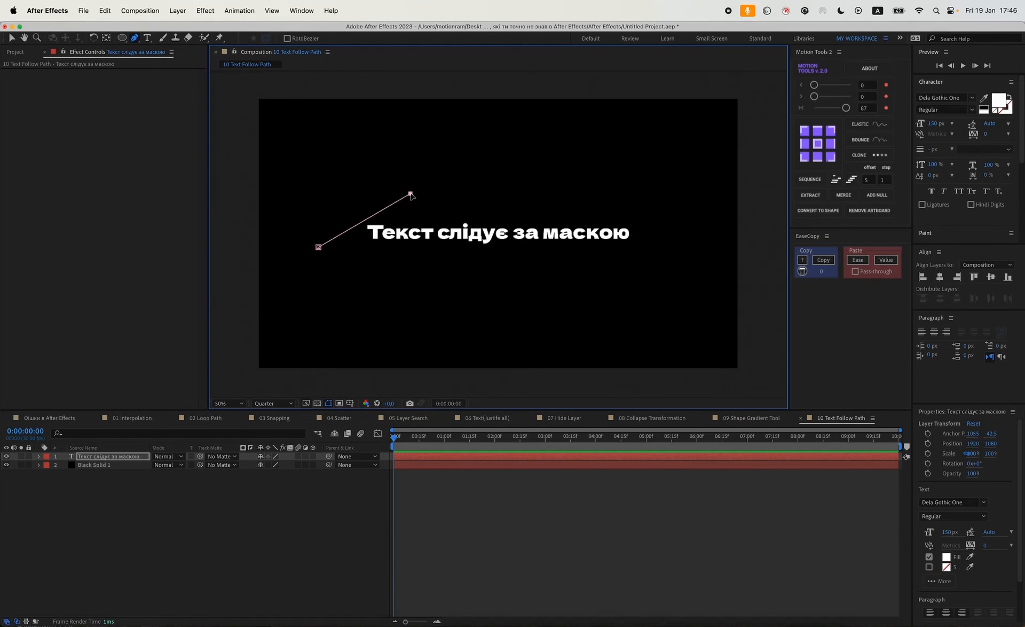
left_click(464, 260)
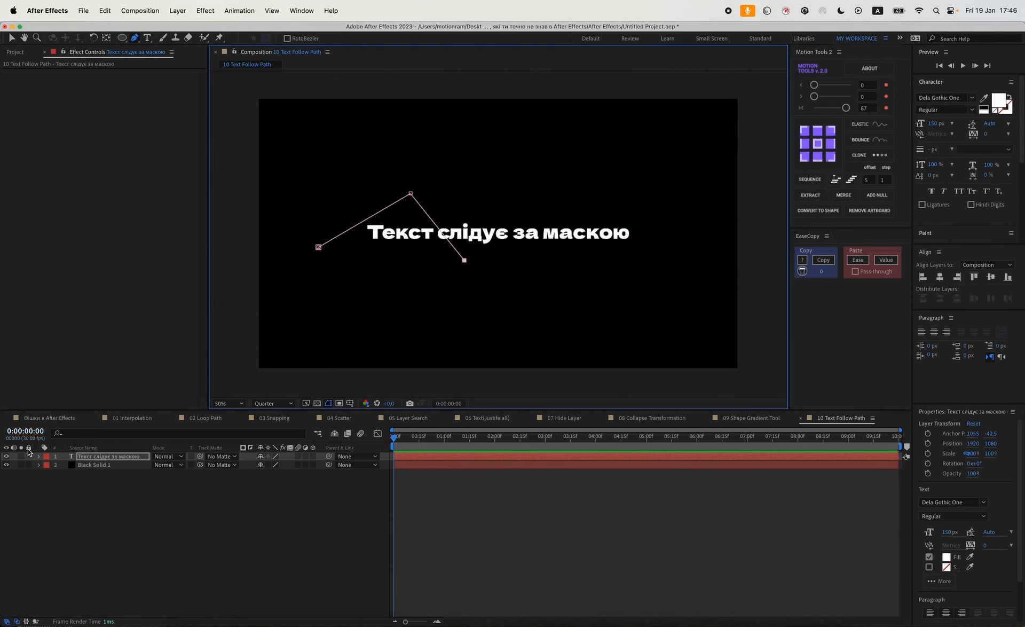
left_click(116, 458)
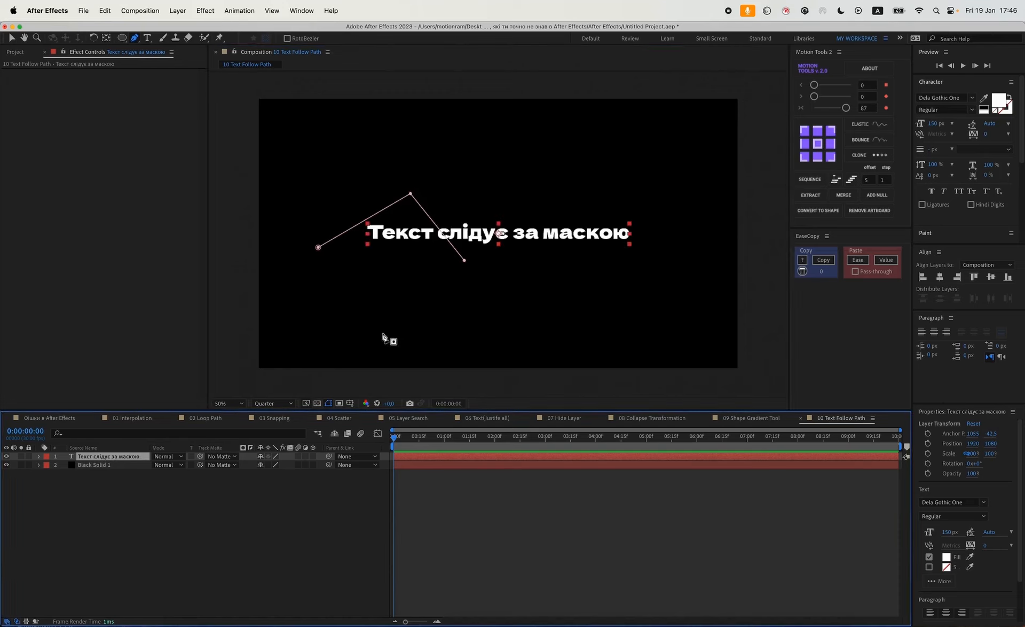
left_click(464, 261)
left_click(532, 214)
left_click(615, 273)
left_click(680, 221)
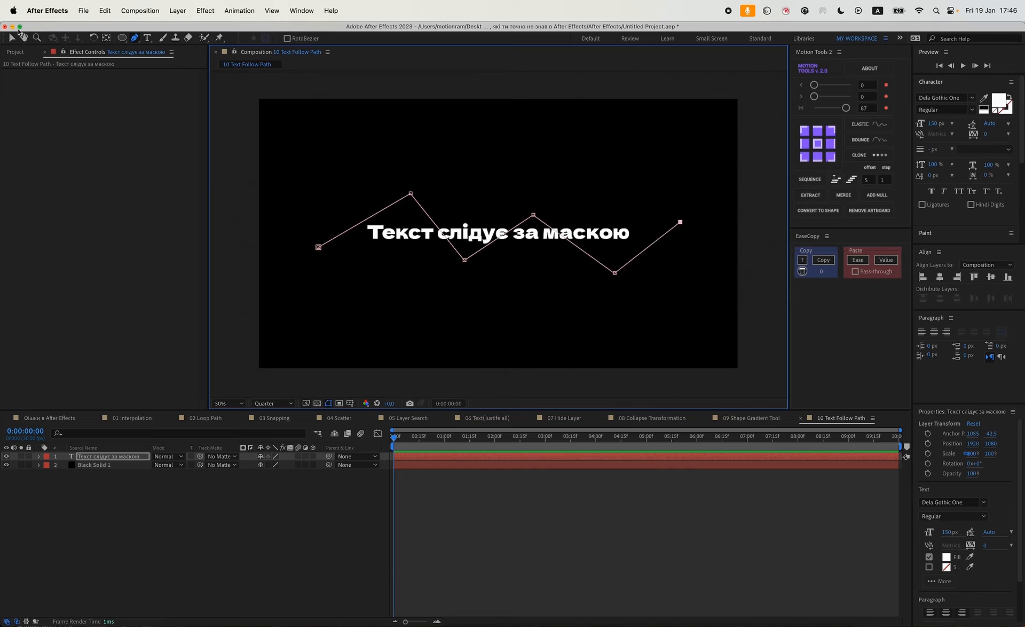
Turn the mask path's corners into smooth curves with the Convert Vertex Tool.
left_click(139, 38)
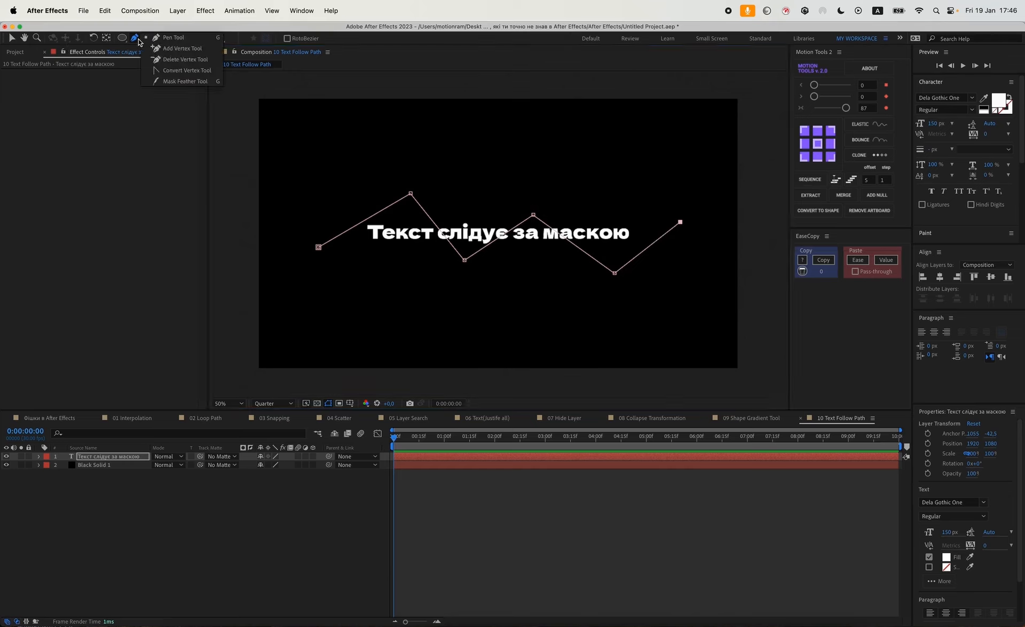
left_click(181, 75)
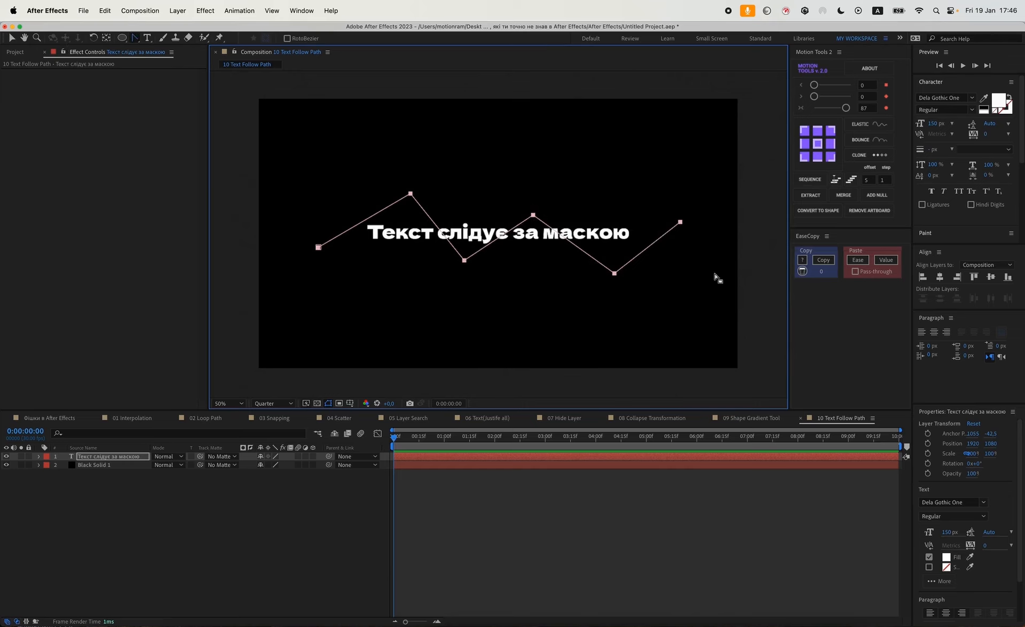
left_click(410, 193)
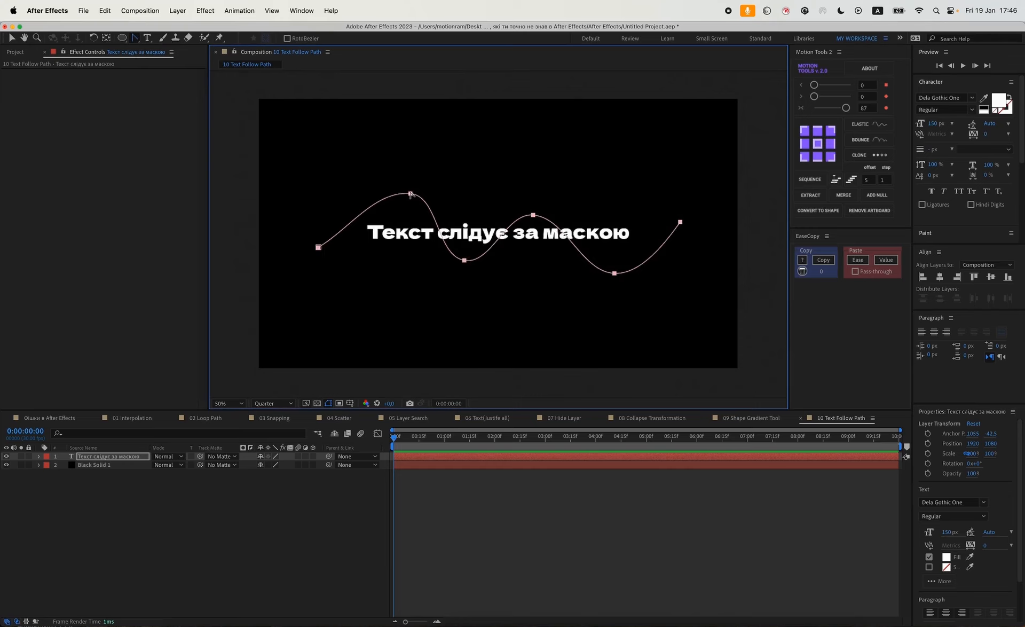
Expand the text layer's Path Options and set its Path to Mask 1.
left_click(90, 458)
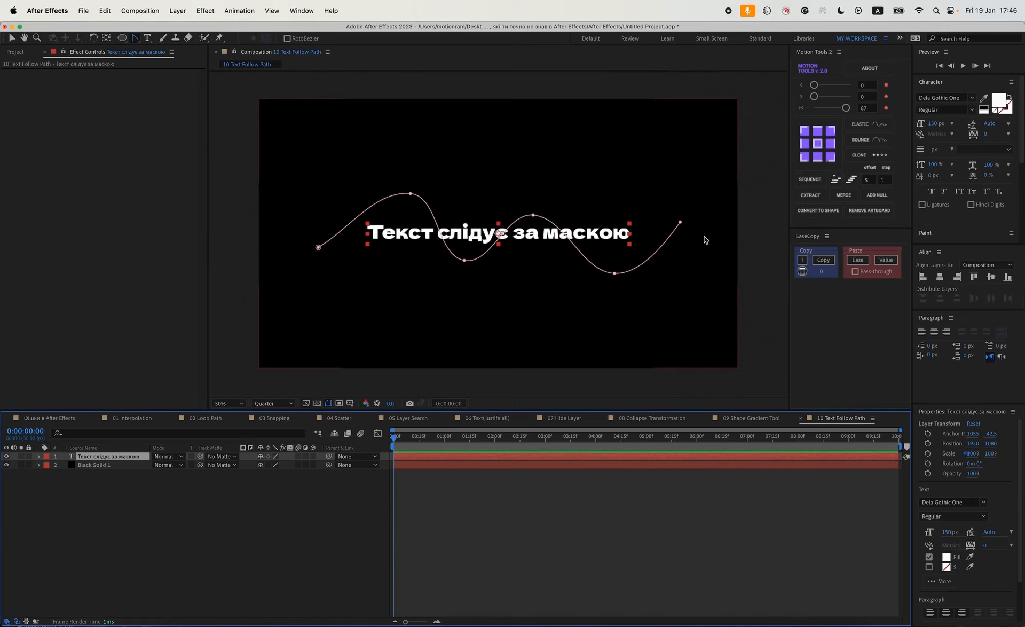
left_click(39, 456)
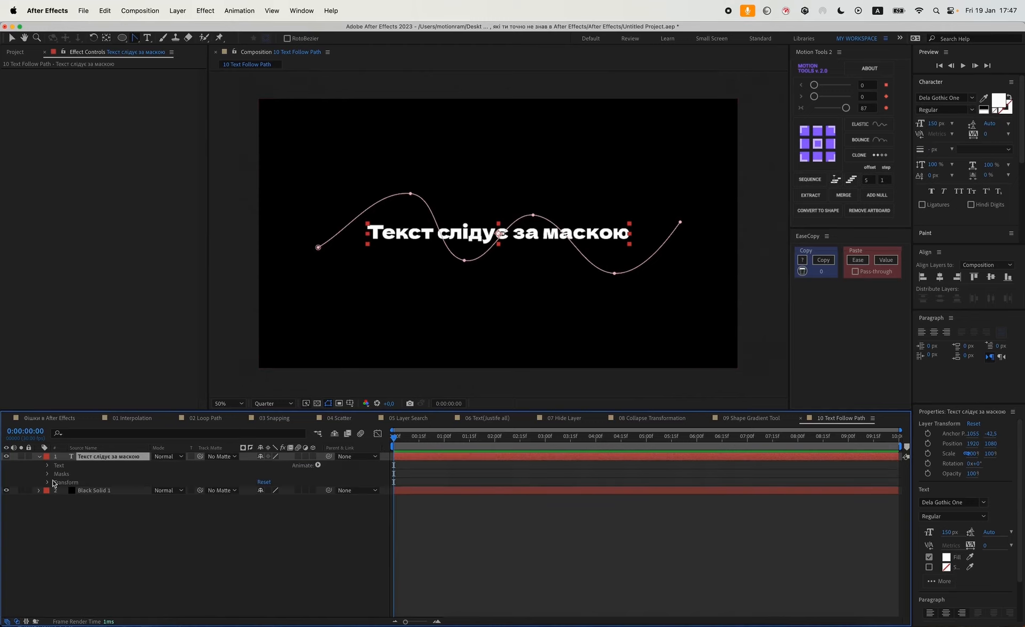
left_click(48, 473)
left_click(48, 474)
left_click(47, 465)
left_click(56, 482)
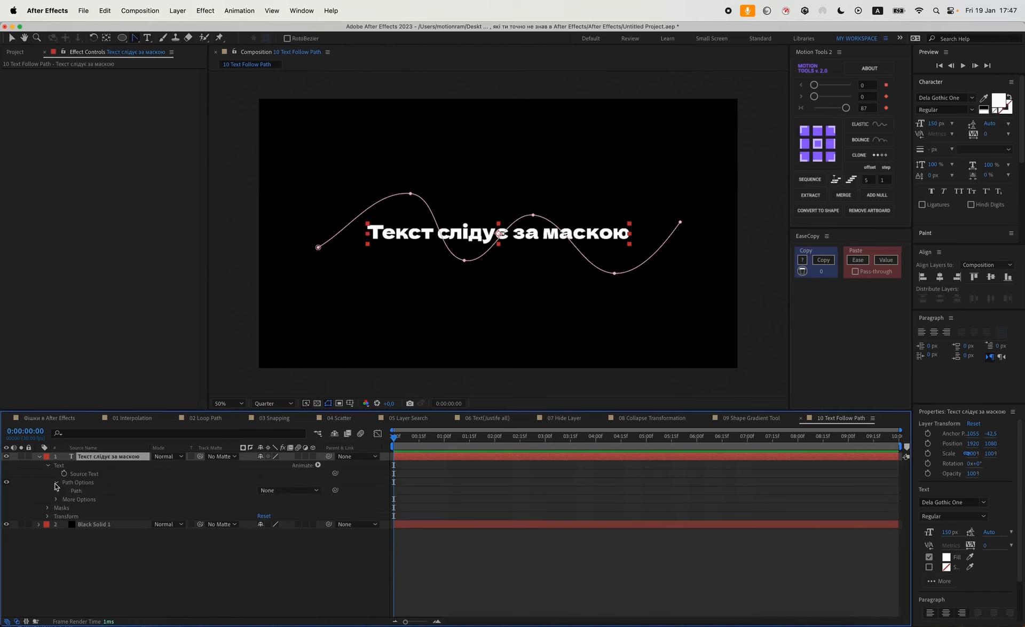
left_click(259, 490)
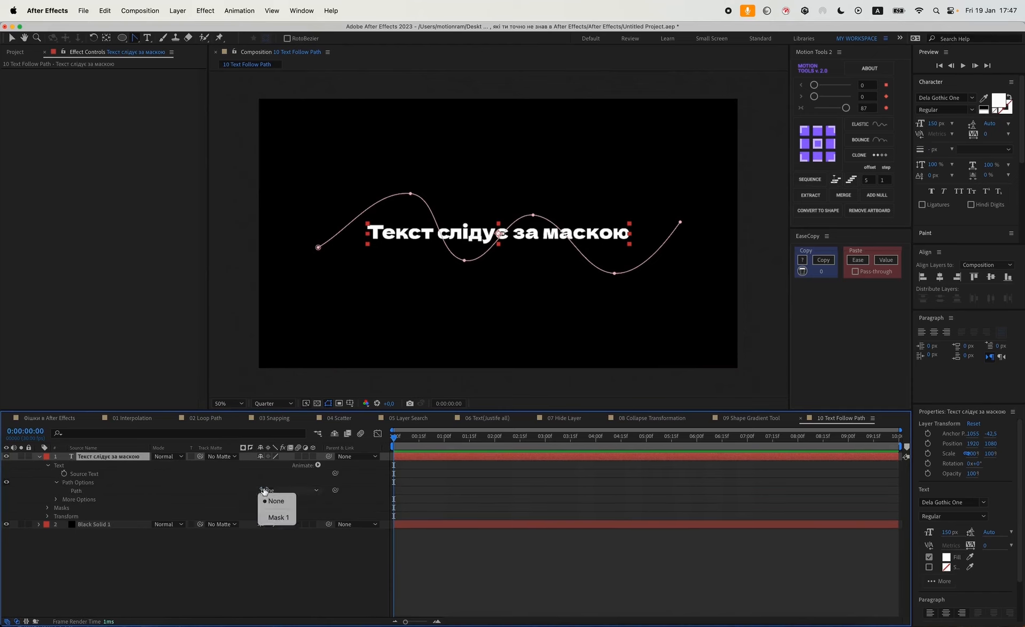
left_click(278, 517)
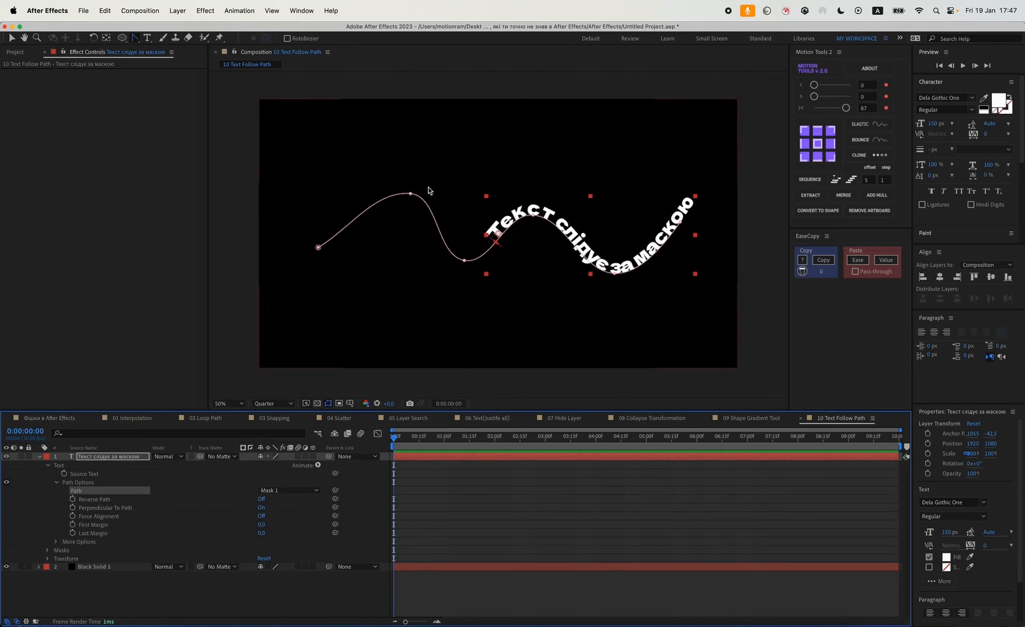
Spread the text along the path with First Margin -1704, Last Margin -75 and tracking 470.
left_click_drag(261, 524, 2, 522)
left_click_drag(269, 525, 218, 526)
mouse_move(987, 136)
left_mouse_down()
mouse_move(1021, 138)
mouse_move(980, 136)
left_mouse_up()
left_click_drag(267, 524, 105, 533)
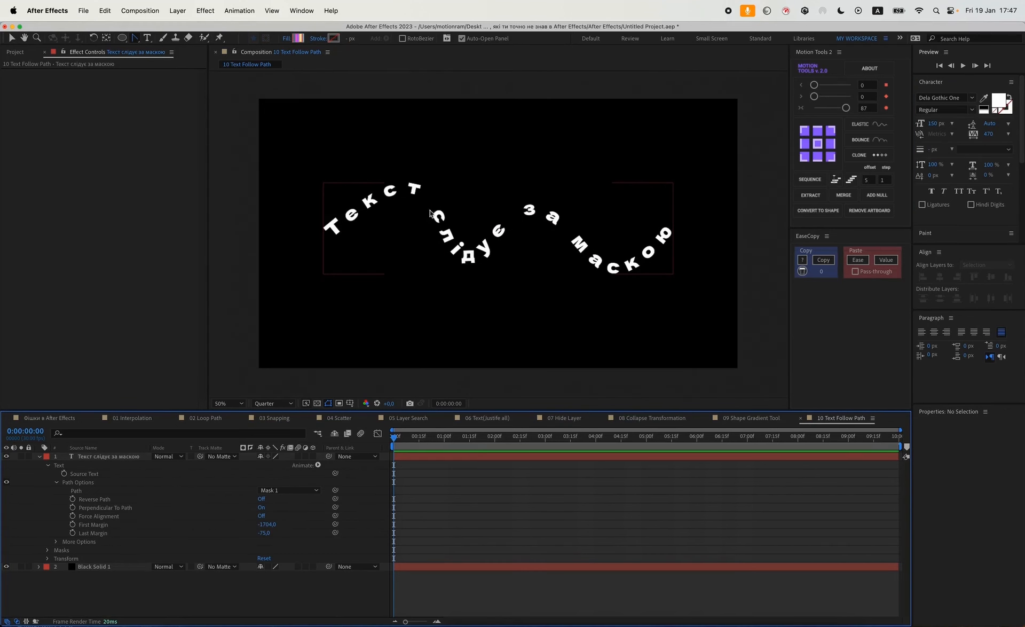
Draw a circular ellipse mask on the text layer around the middle of the composition.
left_click(110, 456)
left_click_drag(135, 38, 169, 40)
left_click(123, 38)
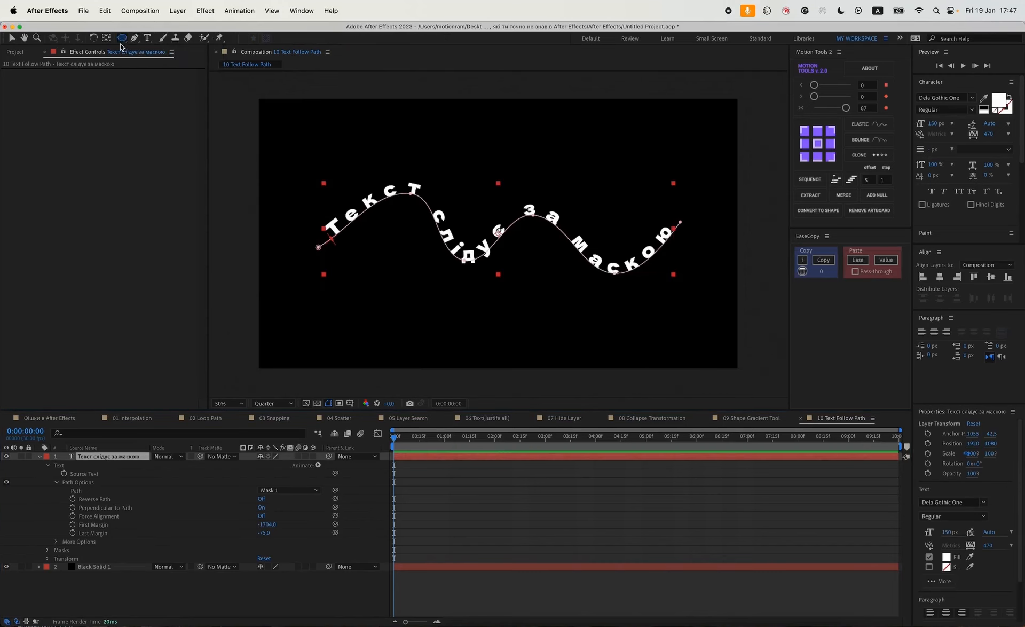
left_click_drag(422, 163, 613, 322)
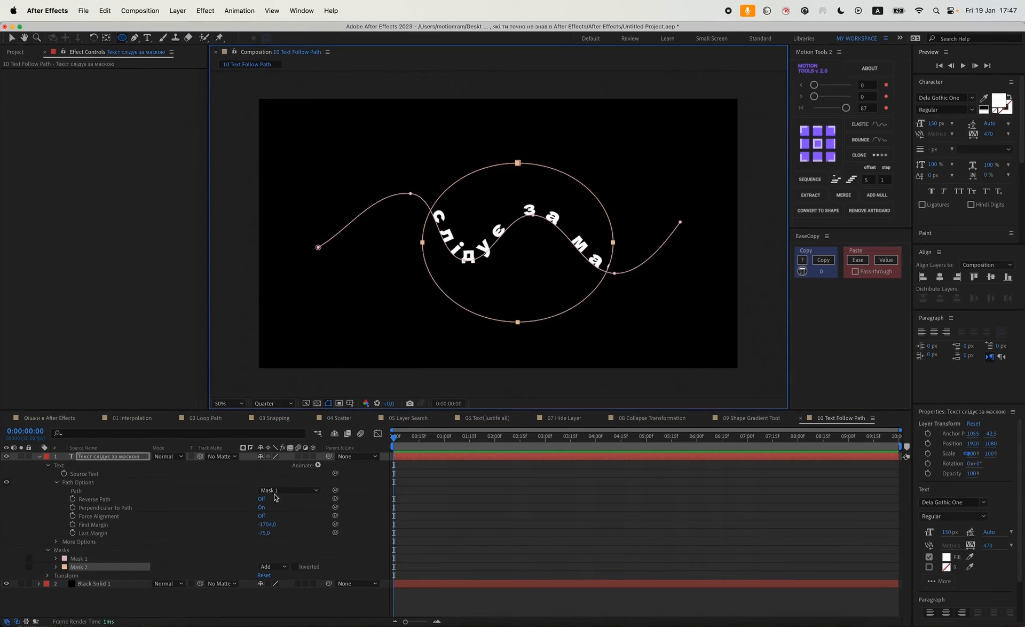
Switch the text's Path to Mask 2 and return to the Selection tool.
left_click(294, 490)
left_click(283, 528)
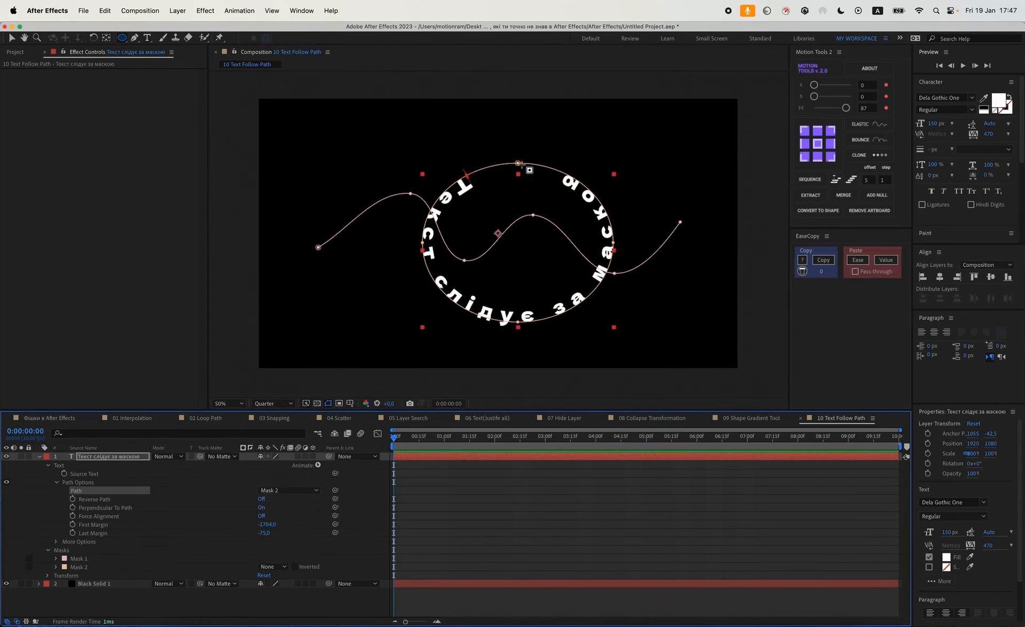
left_click(563, 519)
key("v")
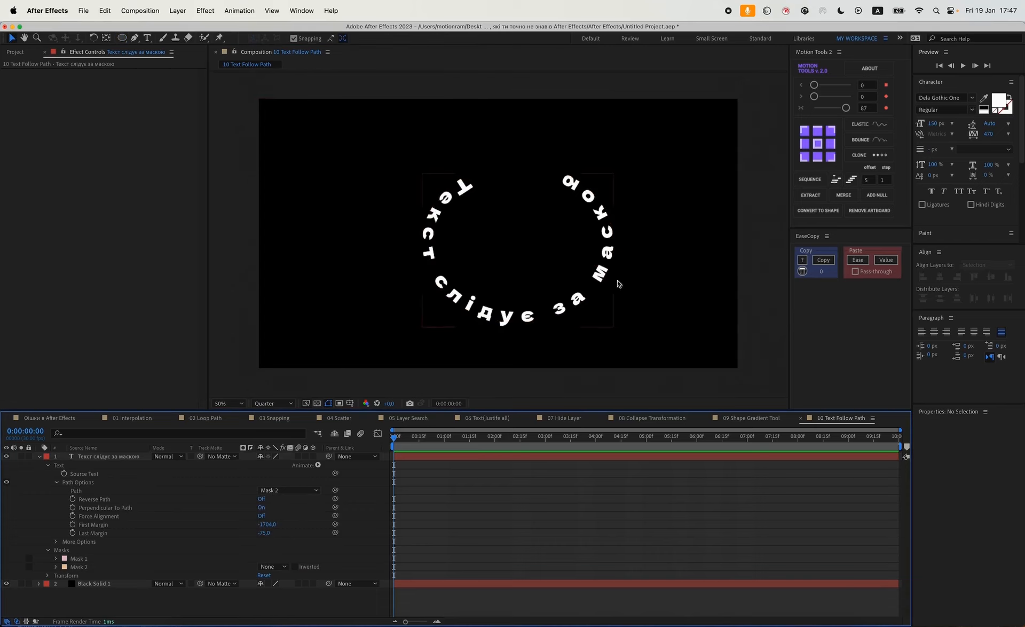